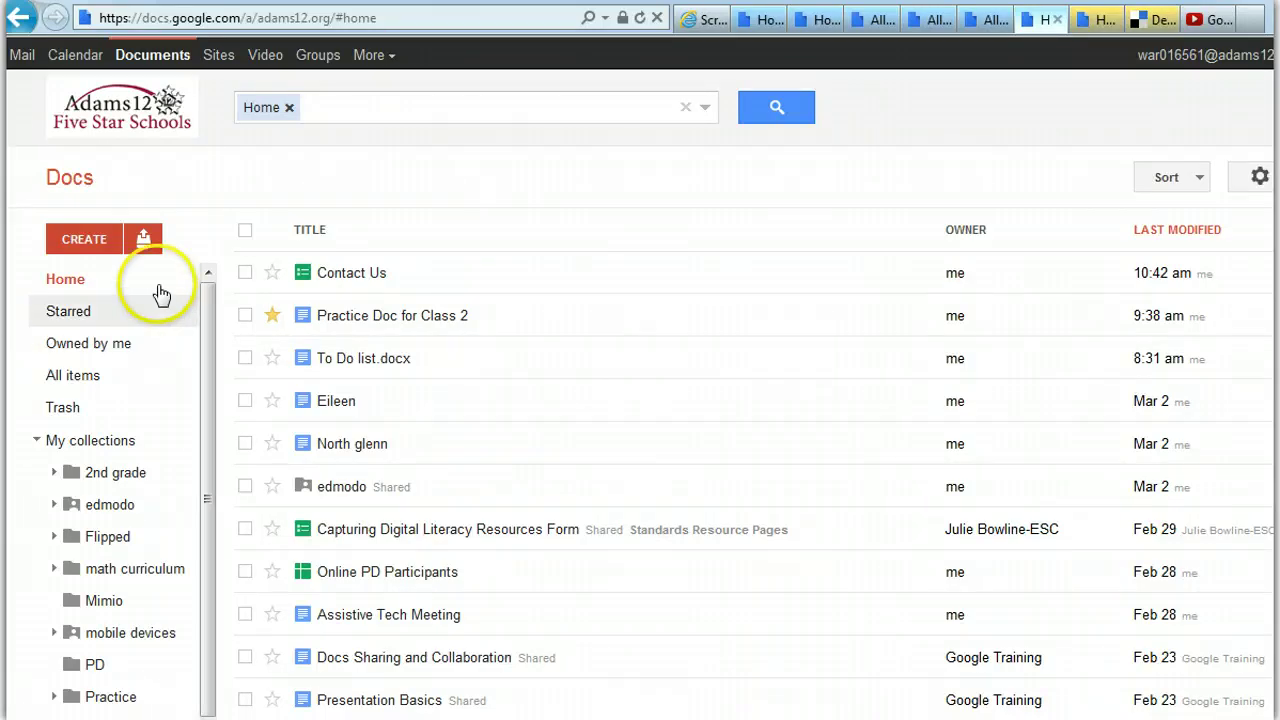
# - Start a new untitled presentation from the CREATE menu
pyautogui.click(85, 243)
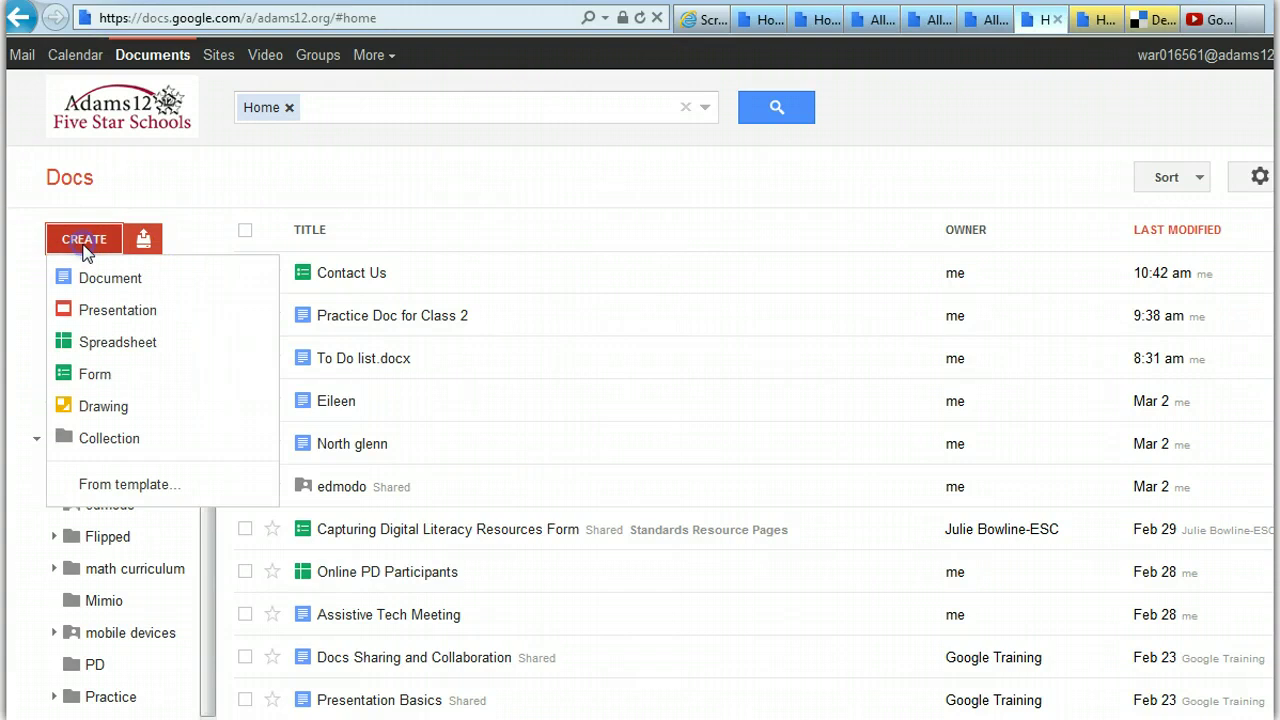
pyautogui.click(87, 310)
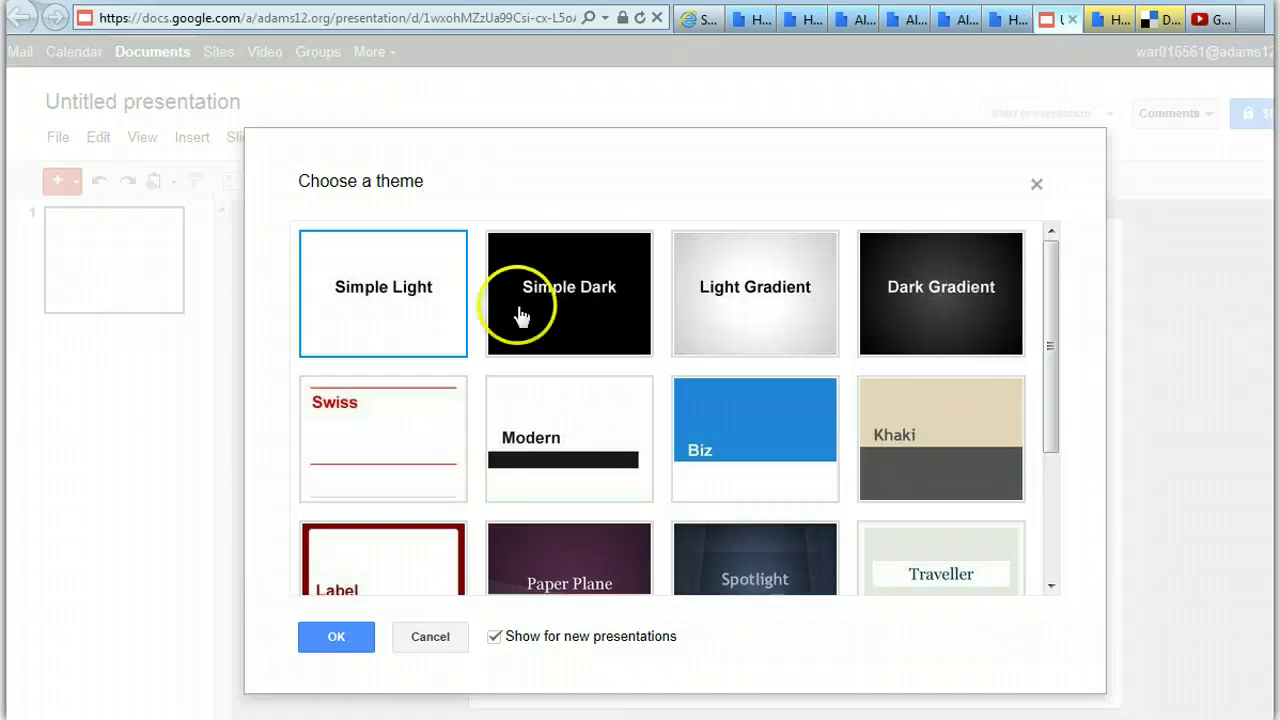
# - Preview the Dark Gradient and Biz themes, then apply Paper Plane
pyautogui.moveTo(1058, 286)
pyautogui.mouseDown()
pyautogui.moveTo(1055, 337)
pyautogui.moveTo(1049, 305)
pyautogui.mouseUp()
pyautogui.click(950, 284)
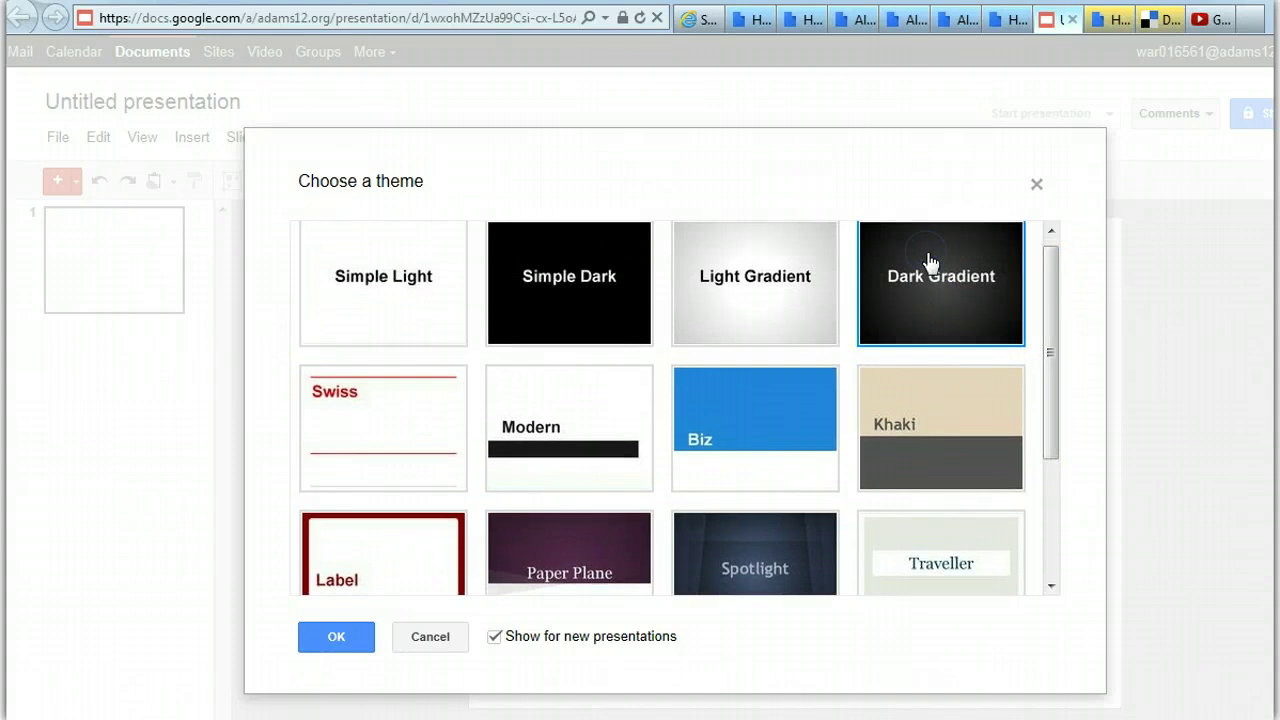
pyautogui.click(726, 430)
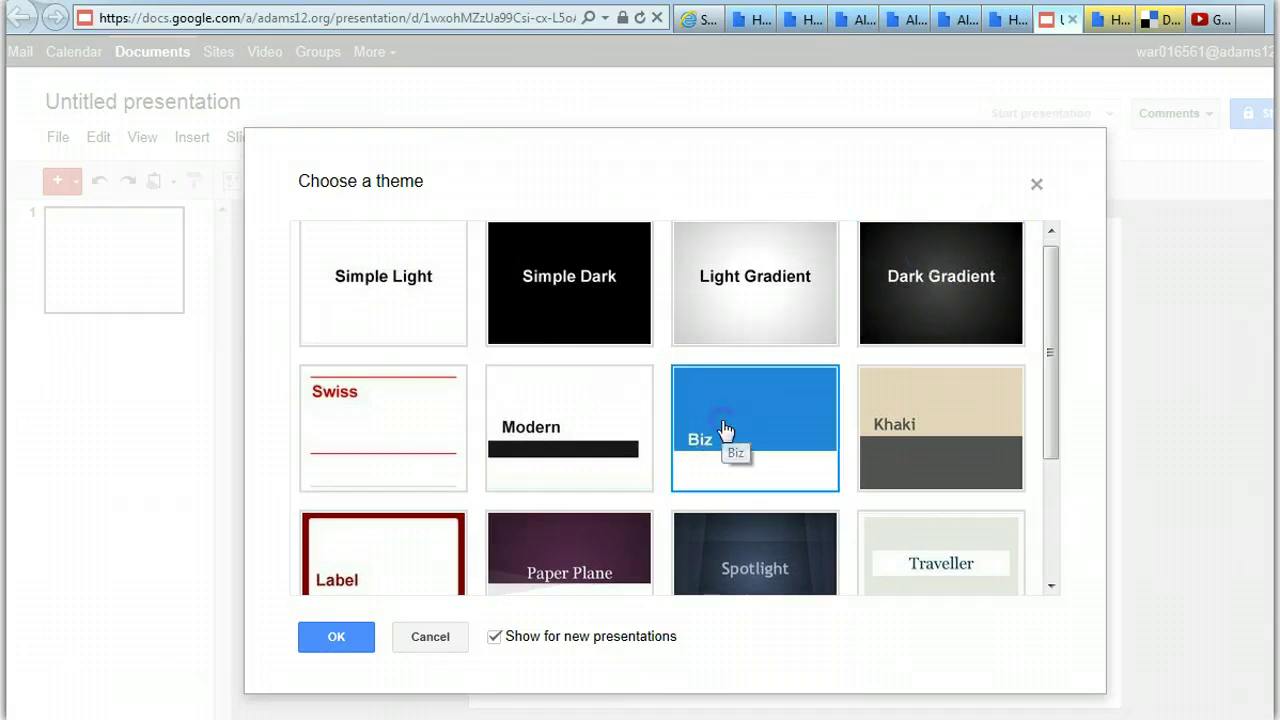
pyautogui.click(572, 563)
pyautogui.click(334, 645)
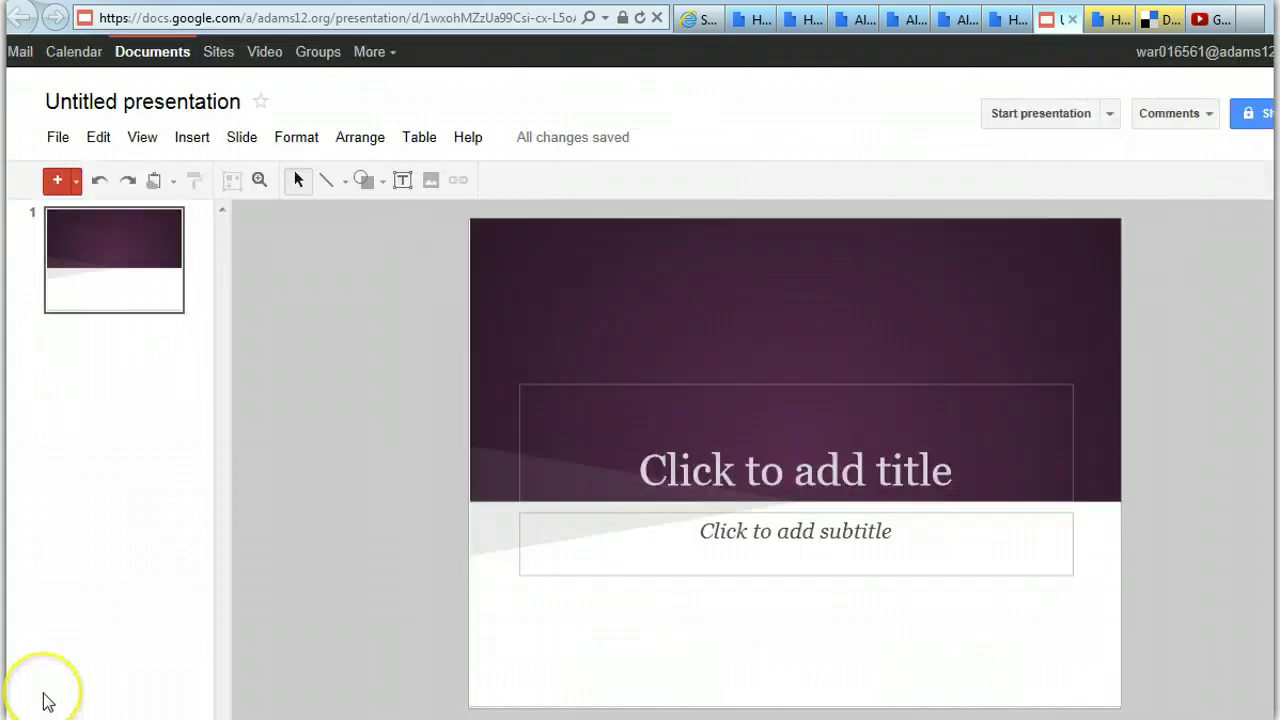
# - Replace the untitled name with 'Practice Presentation', correcting a typo while typing
pyautogui.click(176, 104)
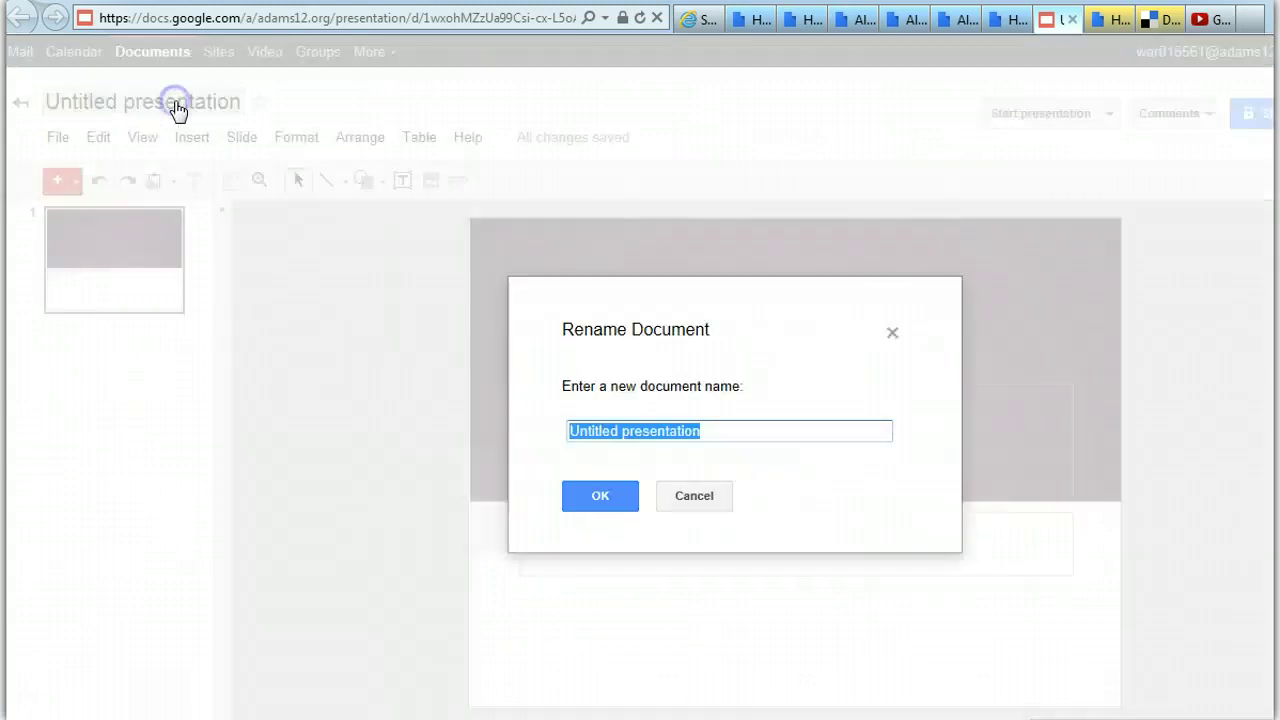
pyautogui.click(177, 107)
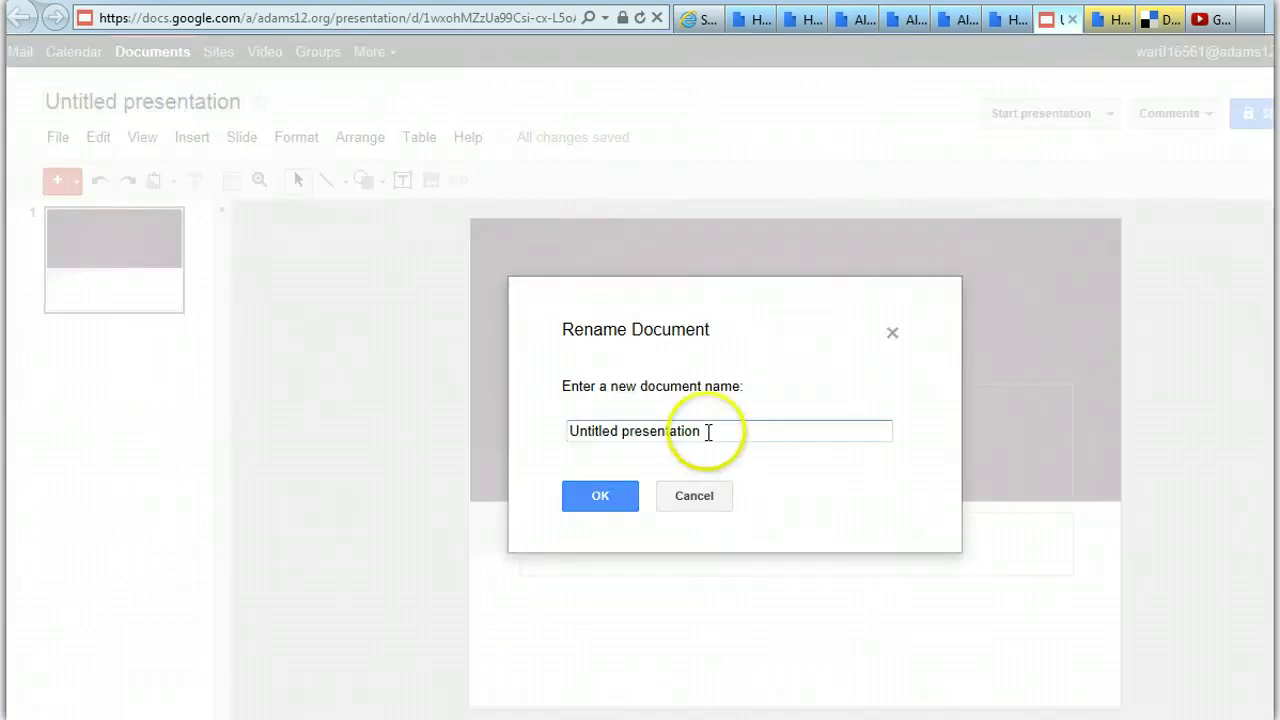
pyautogui.moveTo(708, 430); pyautogui.dragTo(485, 426)
pyautogui.write('Proactice')
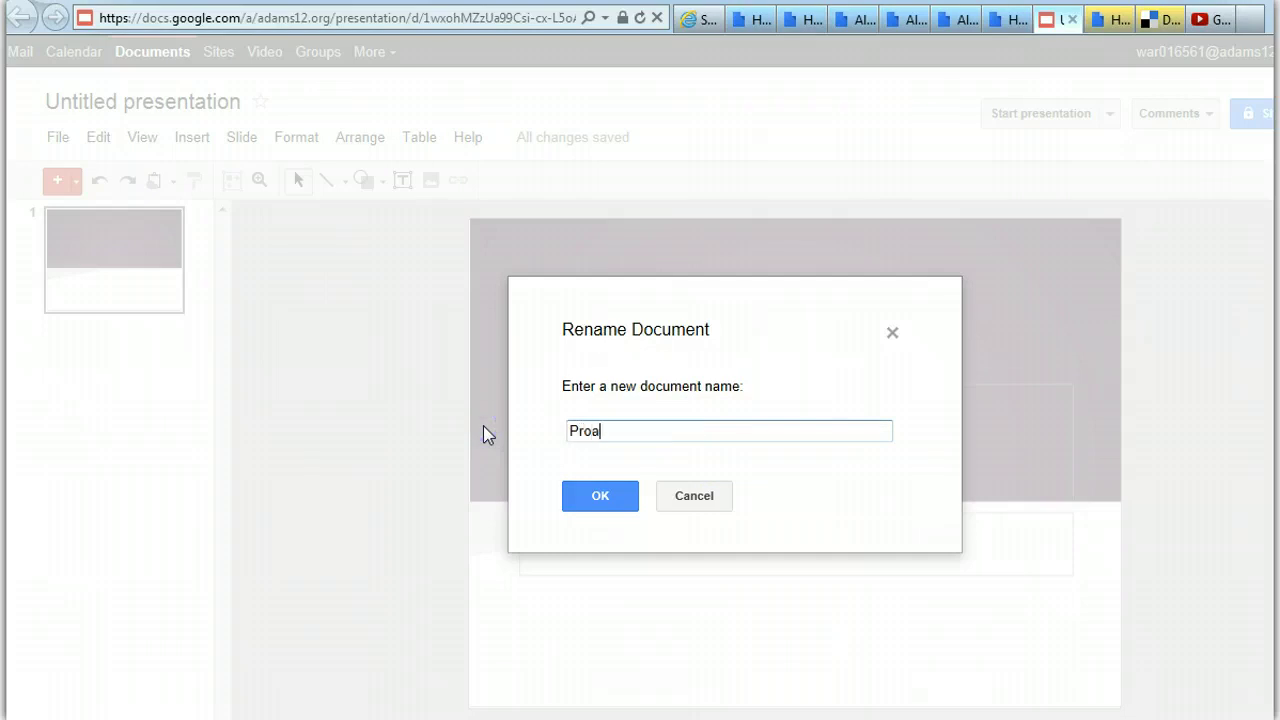
pyautogui.press('BackSpace')
pyautogui.press('BackSpace')
pyautogui.press('BackSpace')
pyautogui.press('BackSpace')
pyautogui.press('BackSpace')
pyautogui.press('BackSpace')
pyautogui.press('BackSpace')
pyautogui.write('actice Presentati')
pyautogui.click(600, 495)
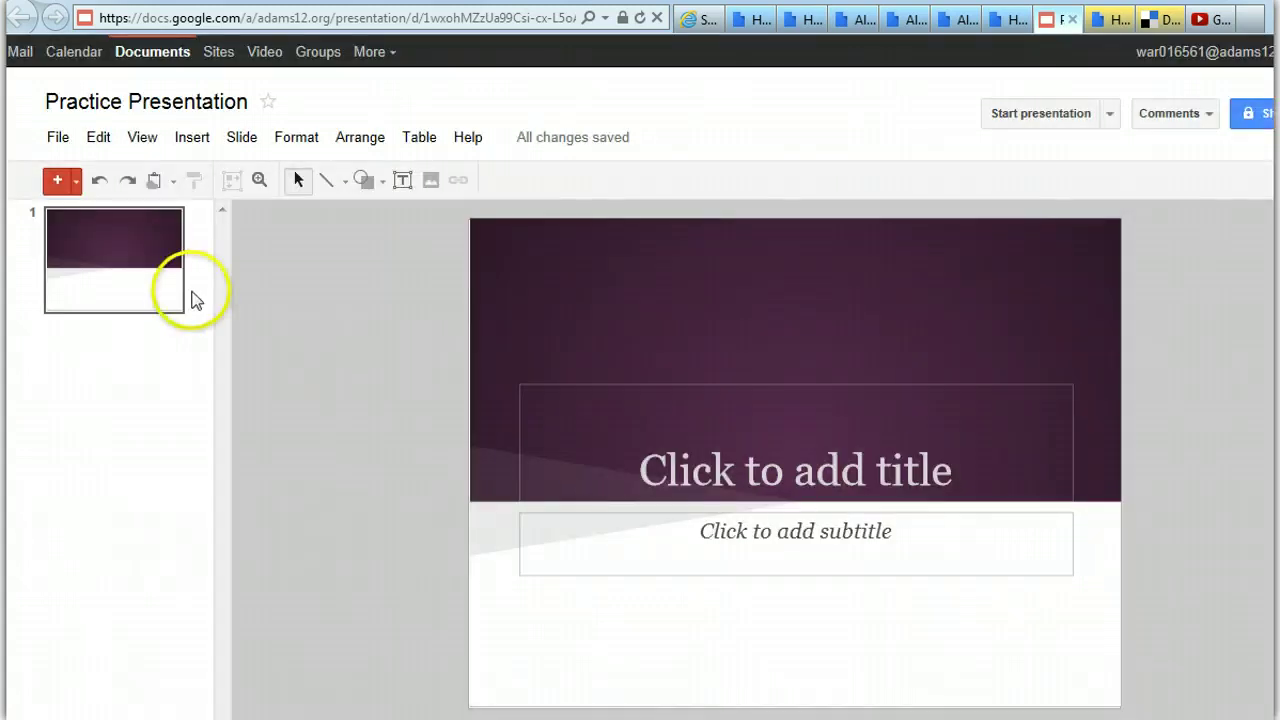
pyautogui.click(55, 138)
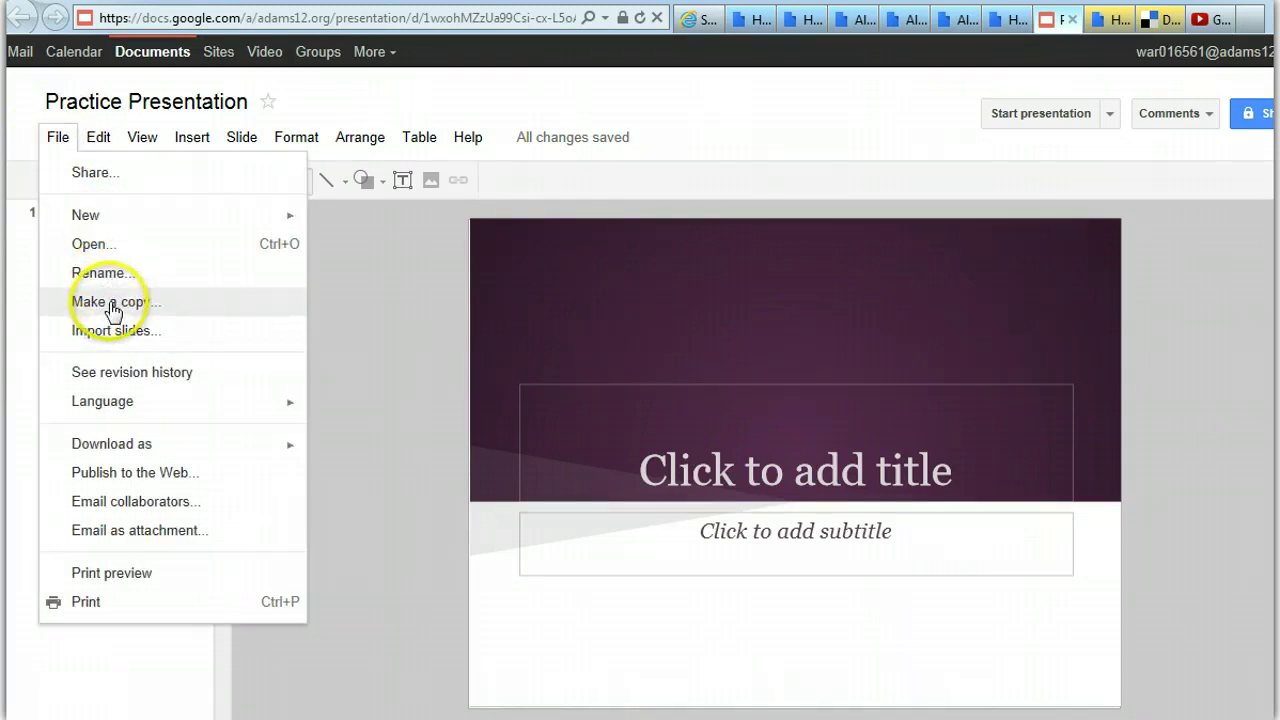
pyautogui.click(112, 336)
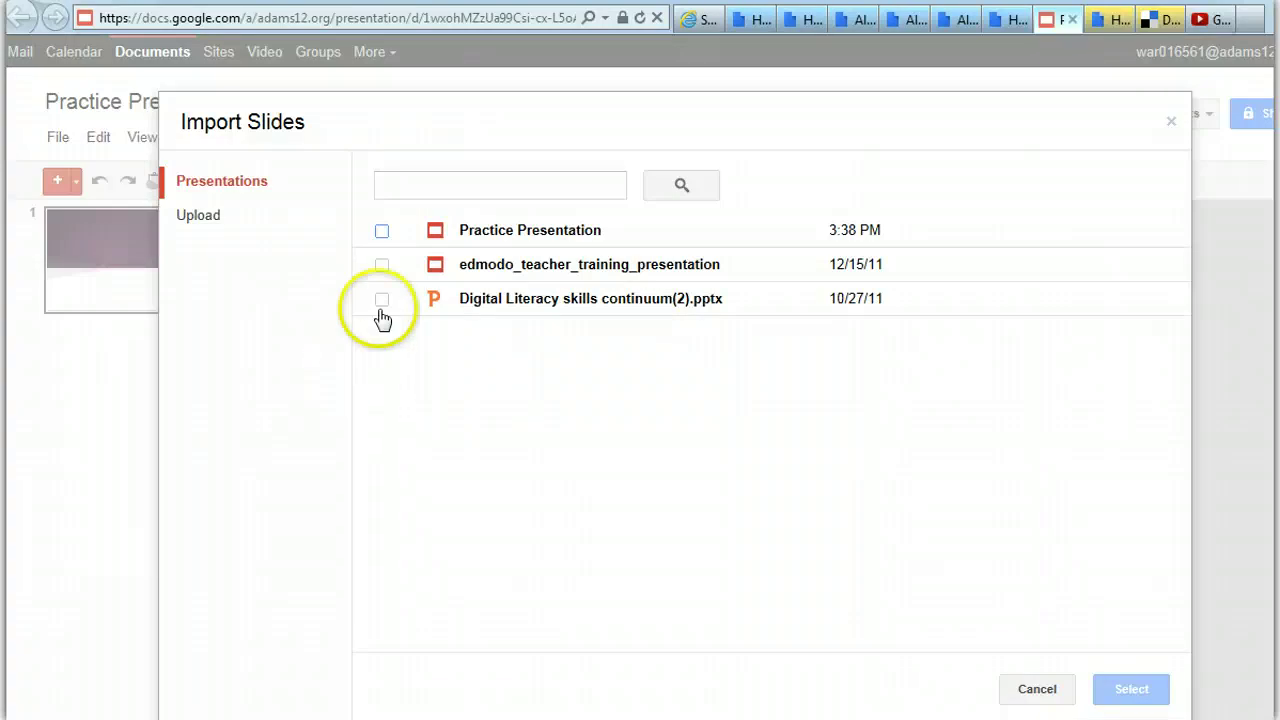
pyautogui.click(381, 266)
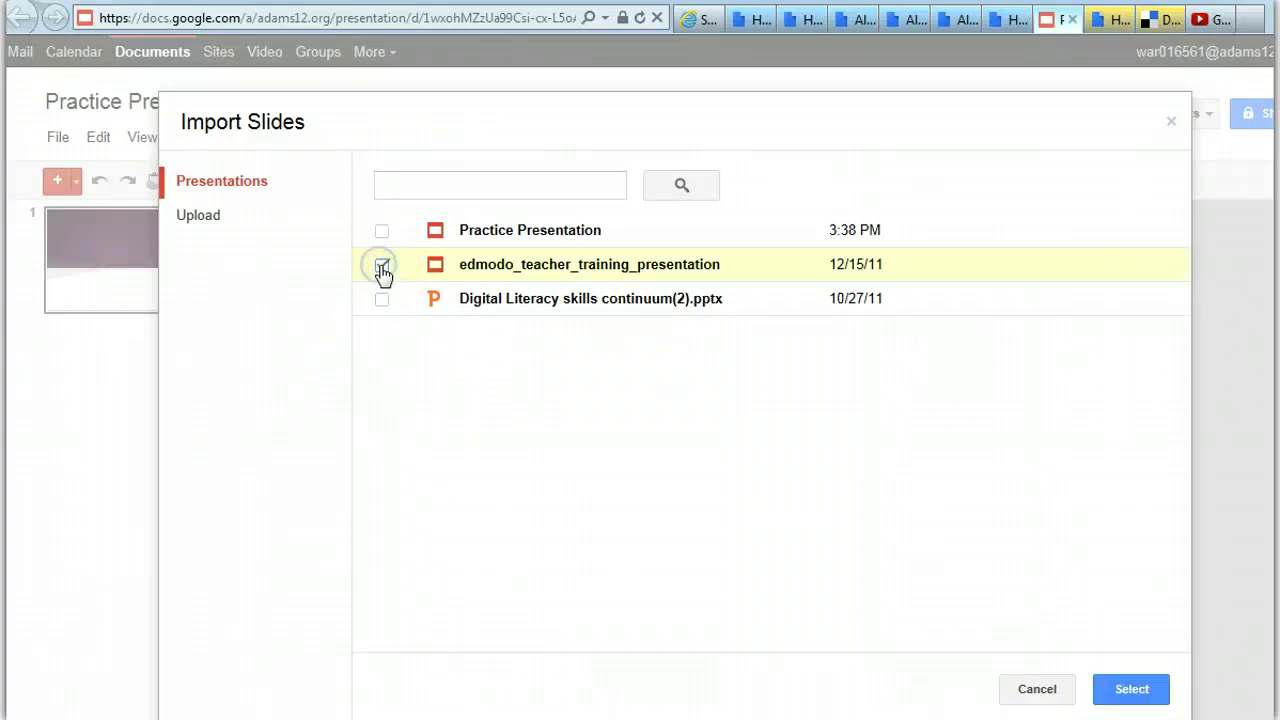
pyautogui.click(1130, 692)
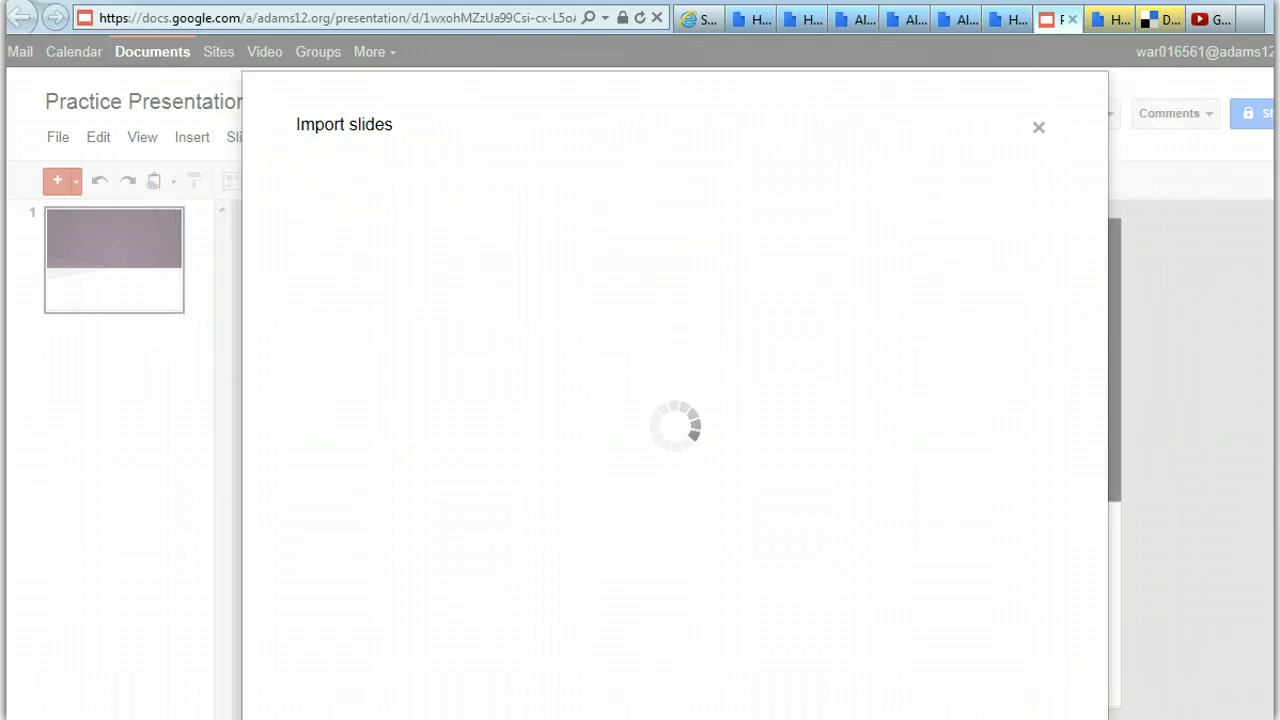
pyautogui.click(571, 402)
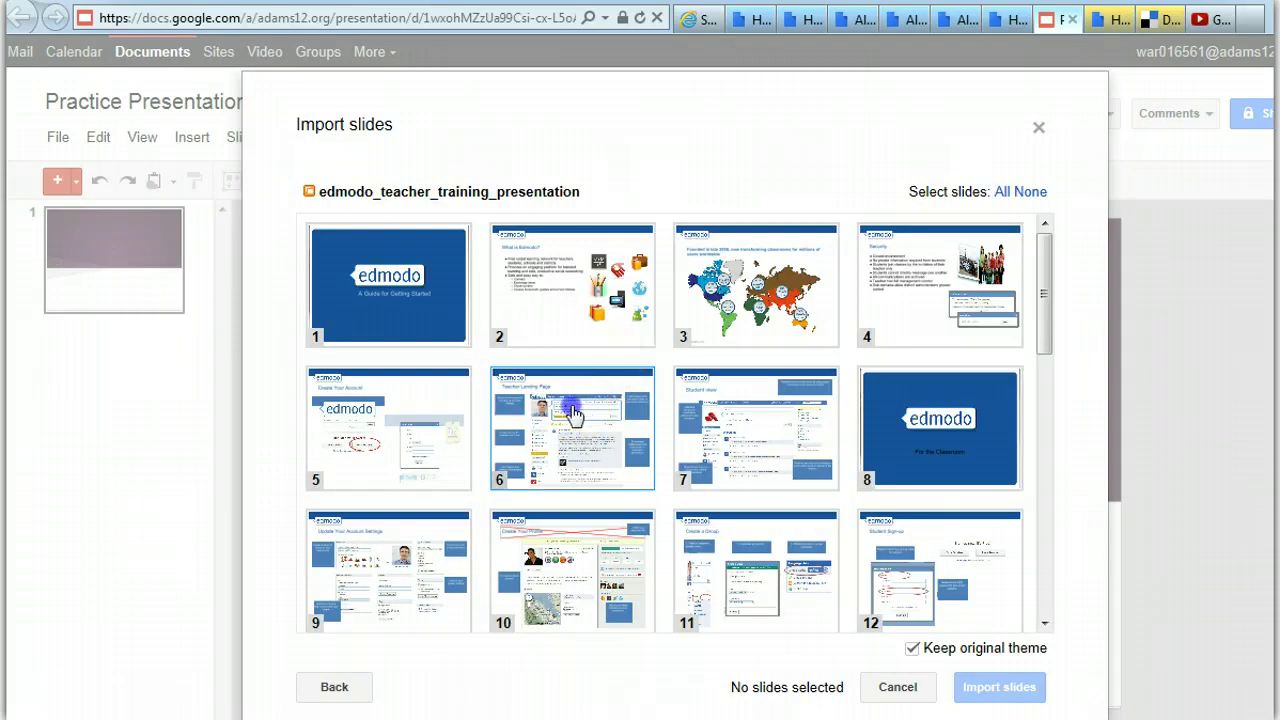
pyautogui.click(703, 424)
pyautogui.click(986, 688)
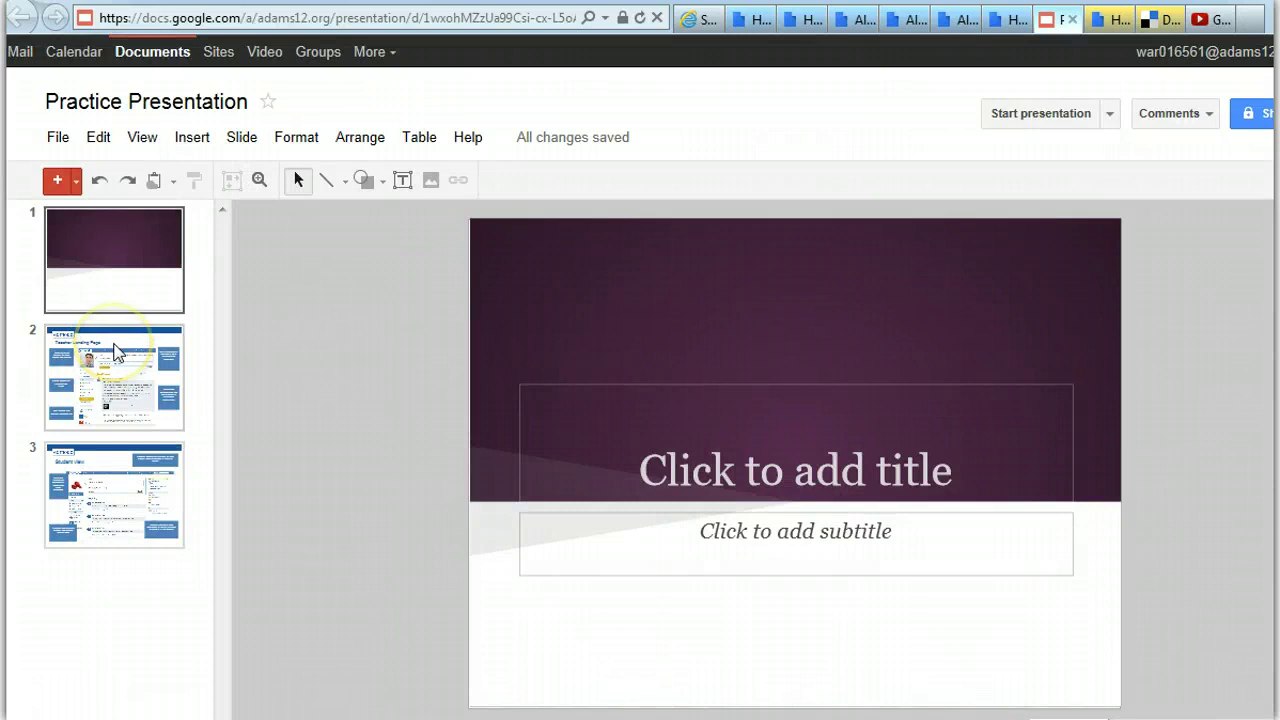
pyautogui.click(115, 352)
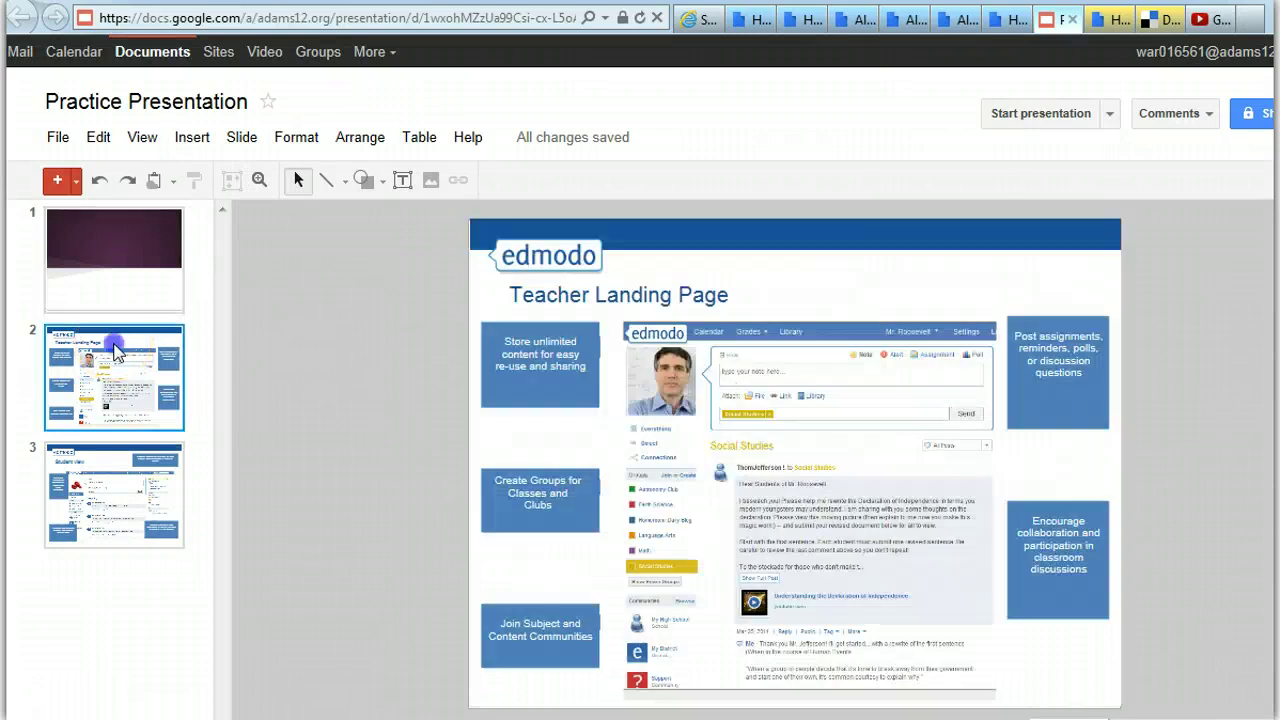
pyautogui.click(62, 142)
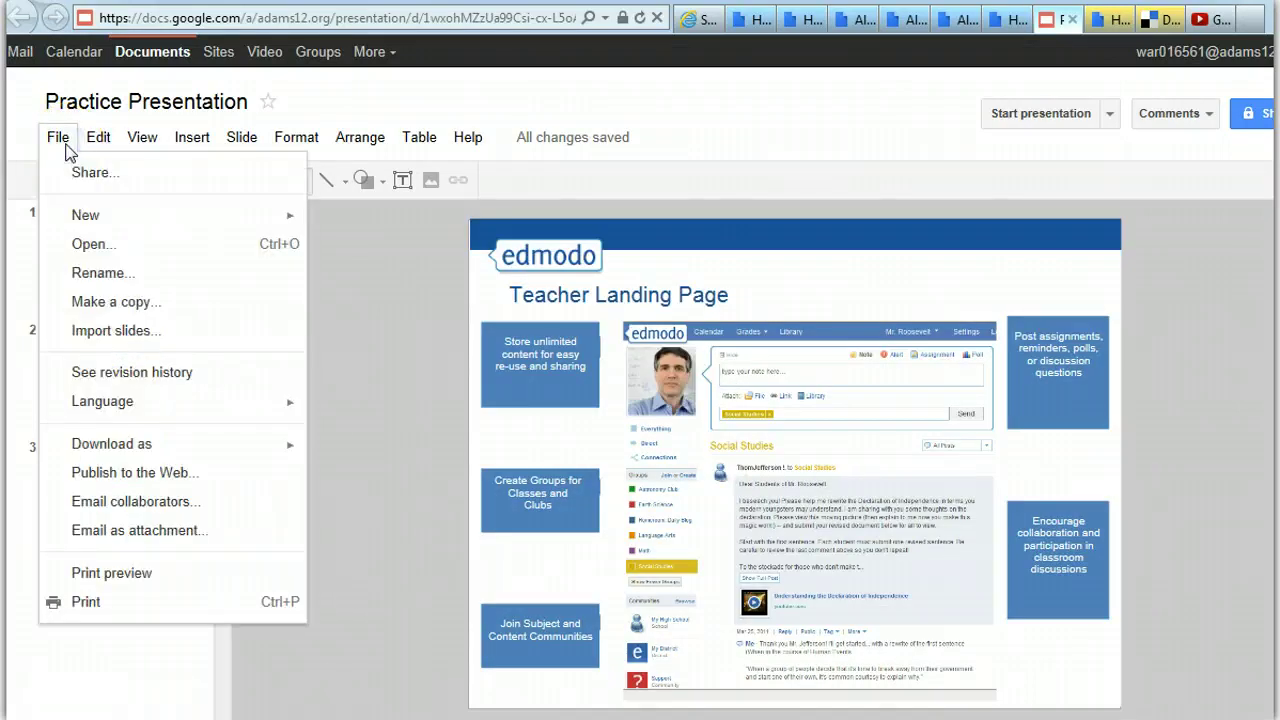
pyautogui.moveTo(95, 142)
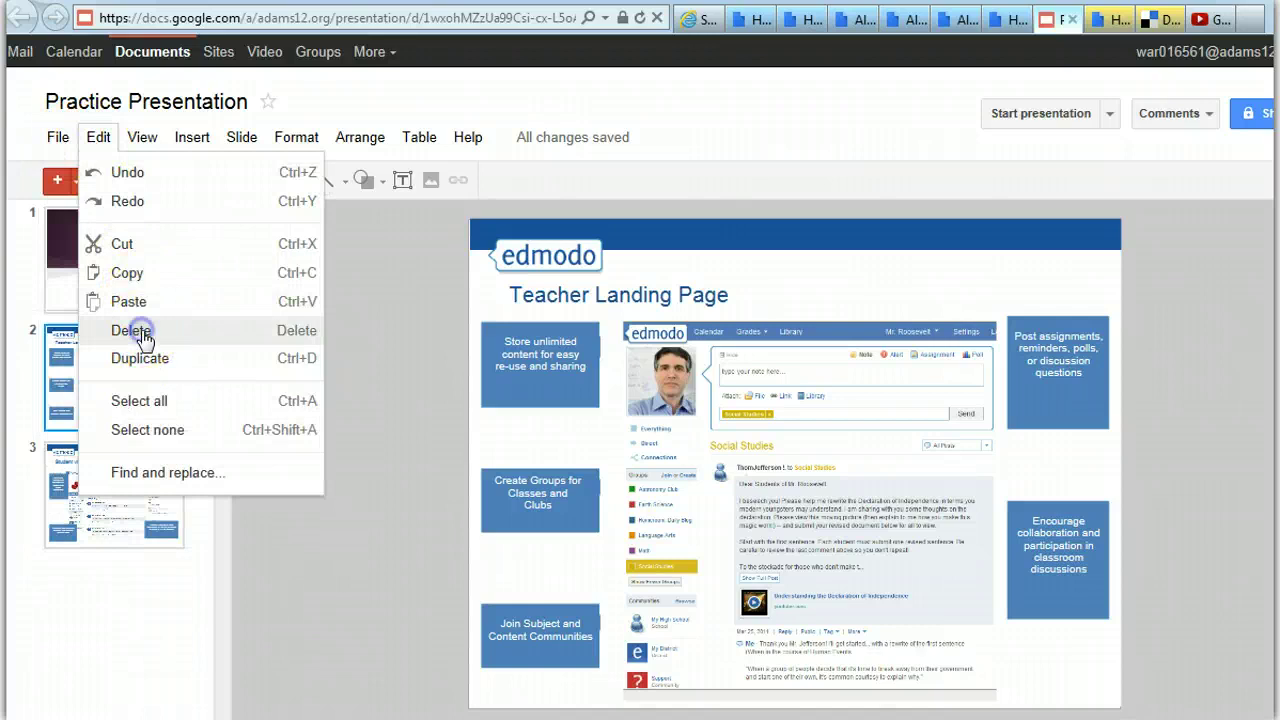
pyautogui.click(143, 338)
pyautogui.click(95, 140)
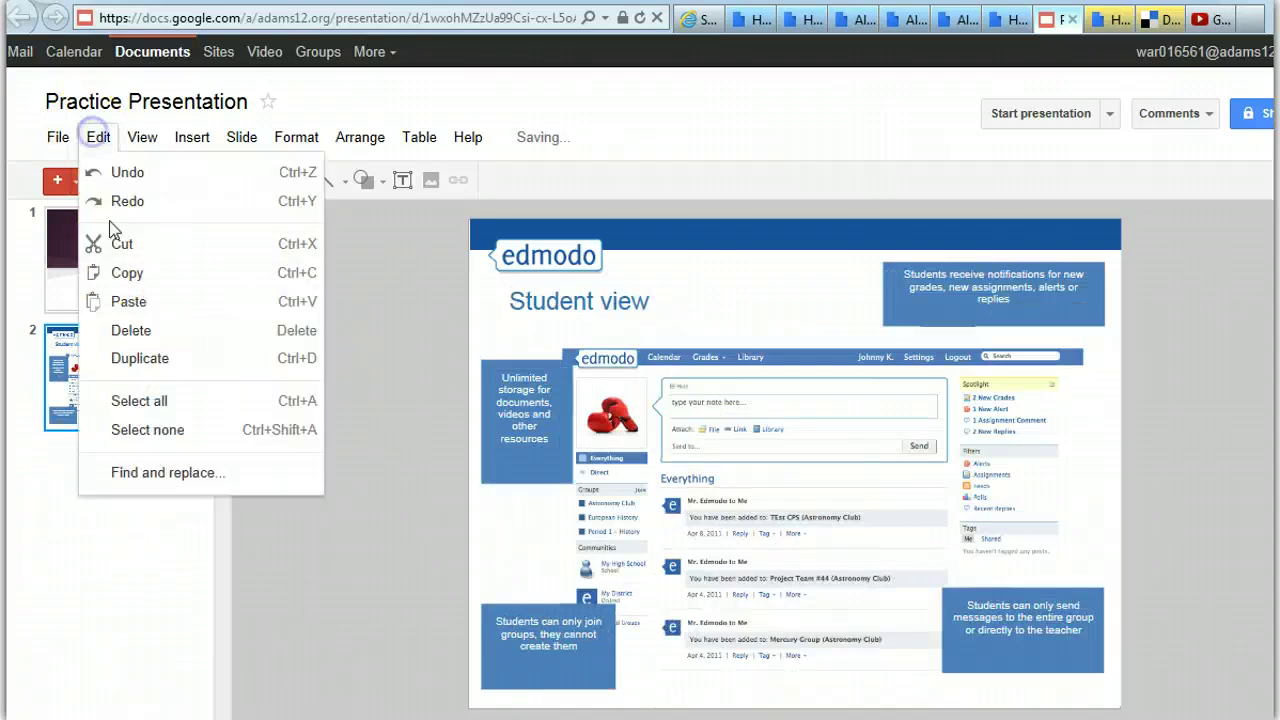
# - Duplicate the title slide so the deck holds two identical title slides
pyautogui.click(135, 336)
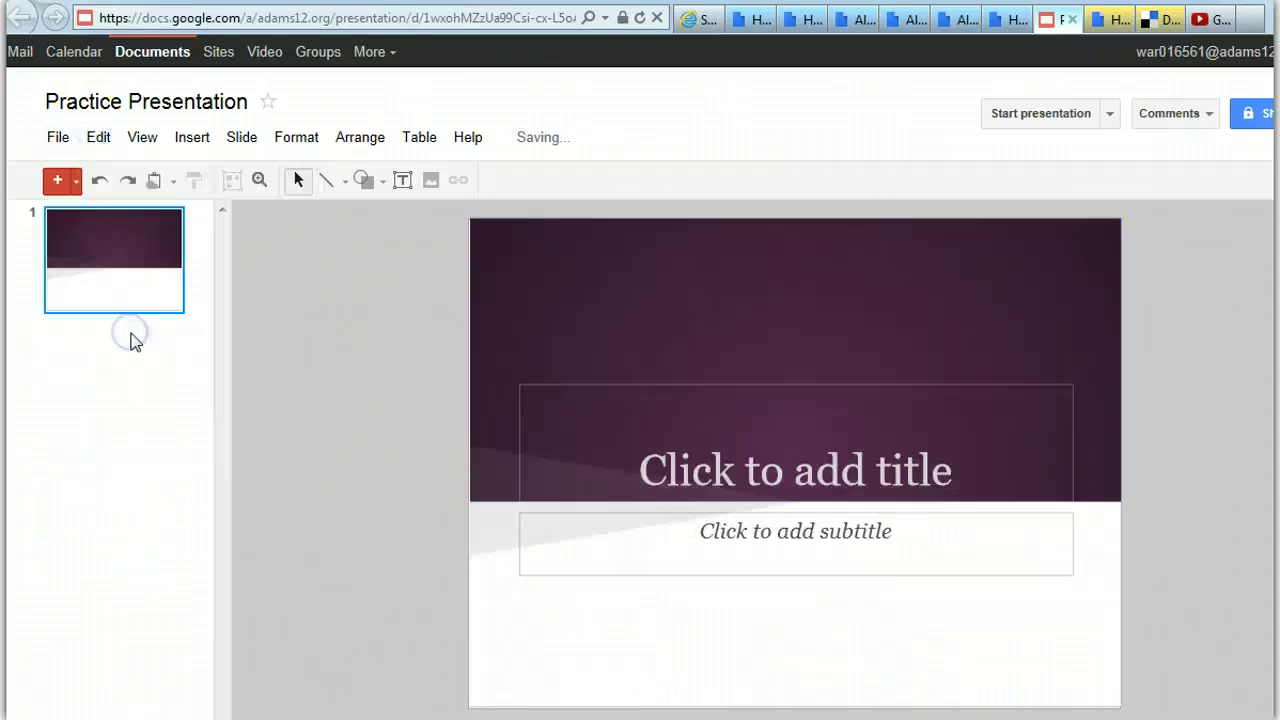
pyautogui.click(58, 140)
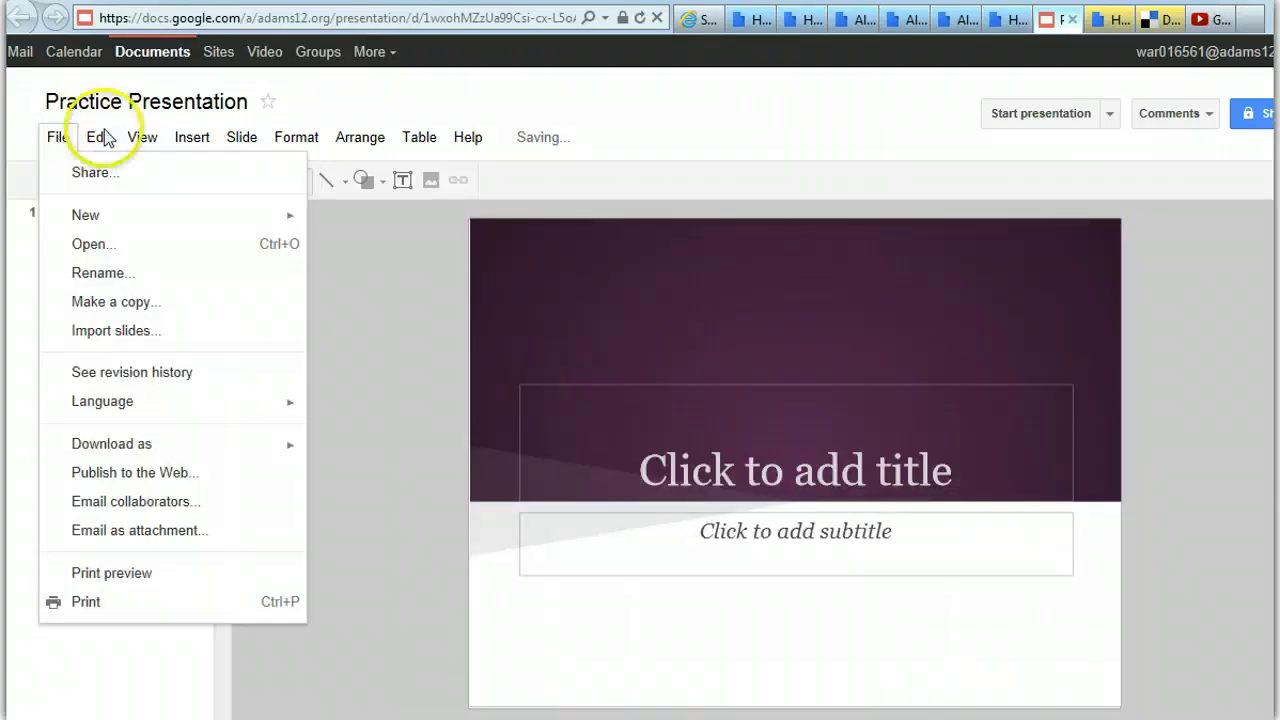
pyautogui.click(100, 140)
pyautogui.click(58, 140)
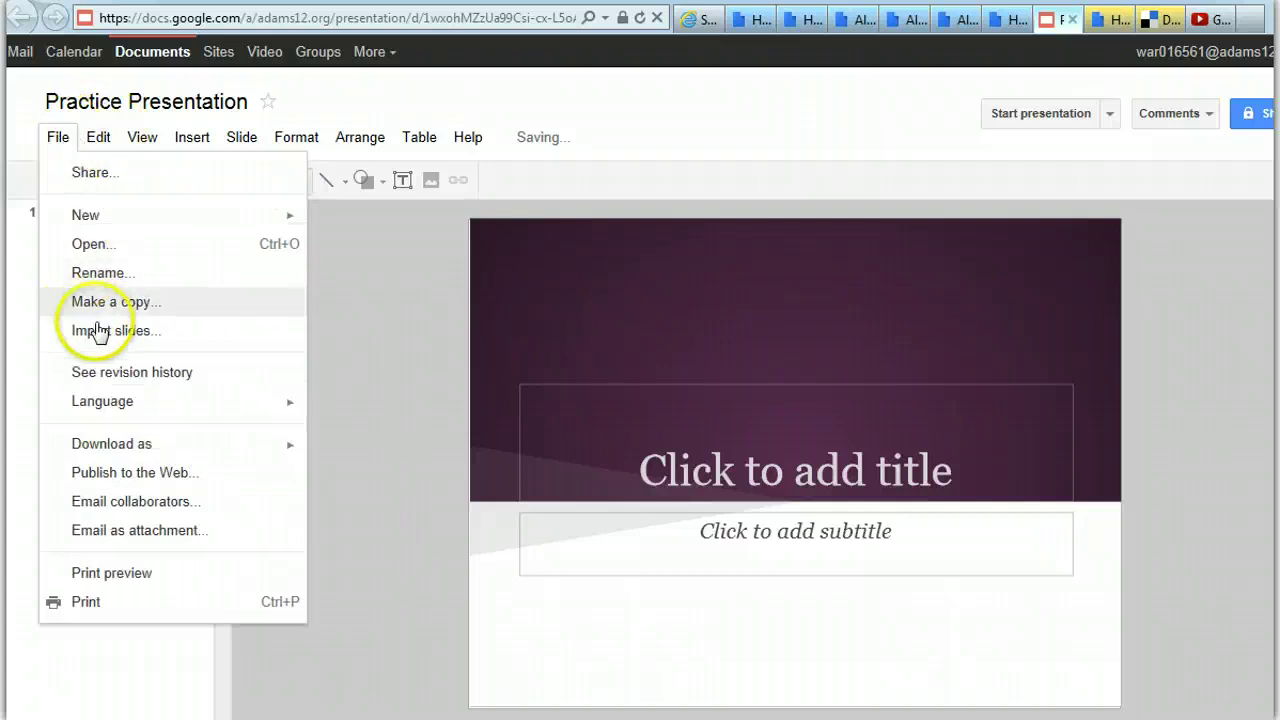
pyautogui.moveTo(99, 140)
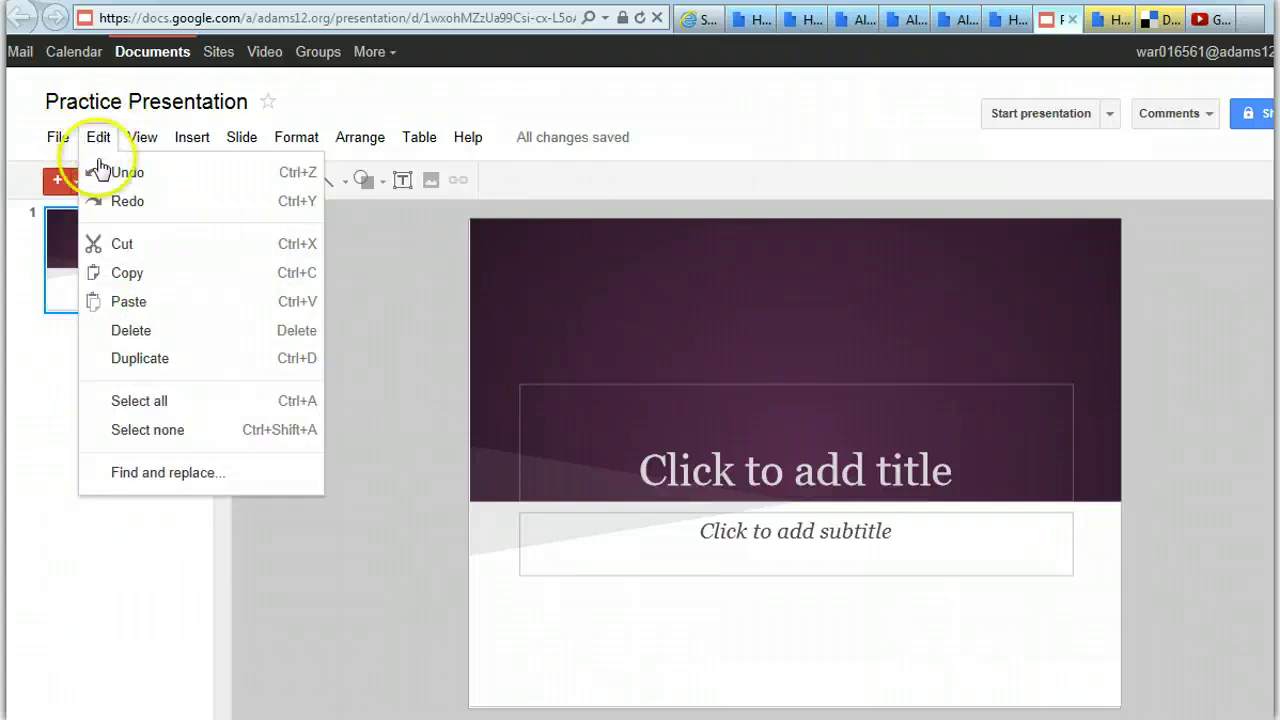
pyautogui.click(141, 360)
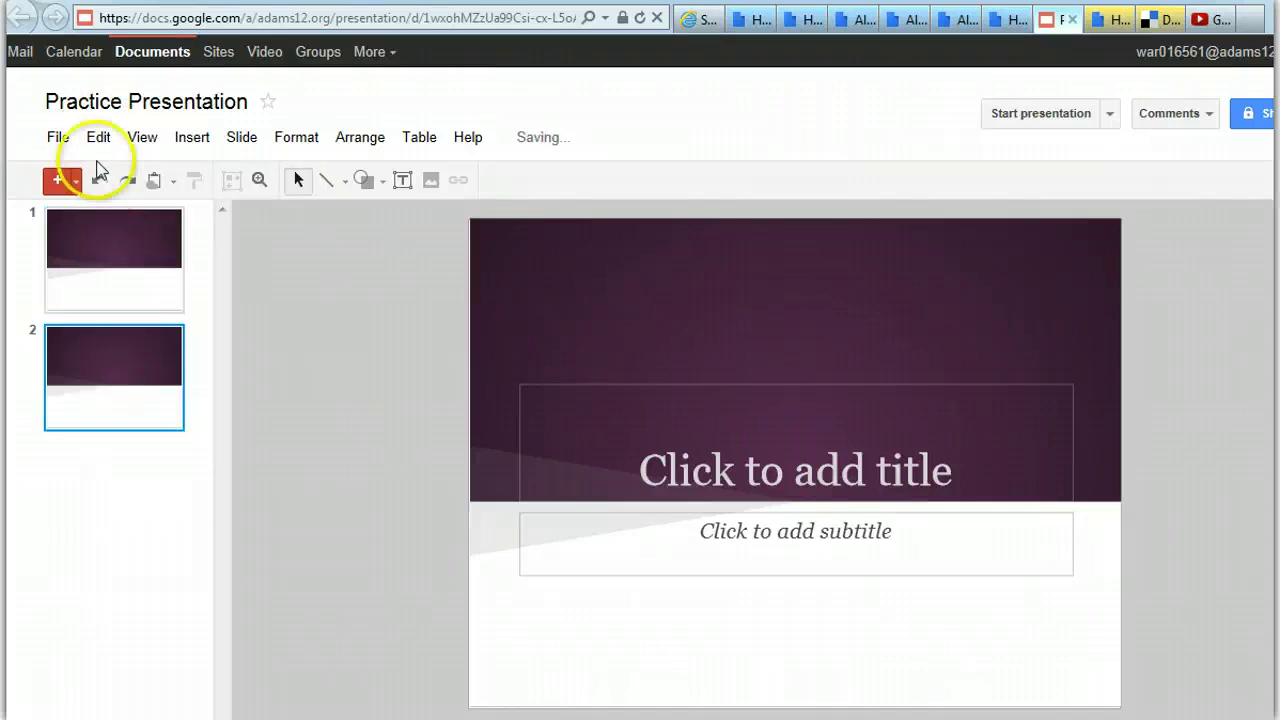
pyautogui.click(95, 268)
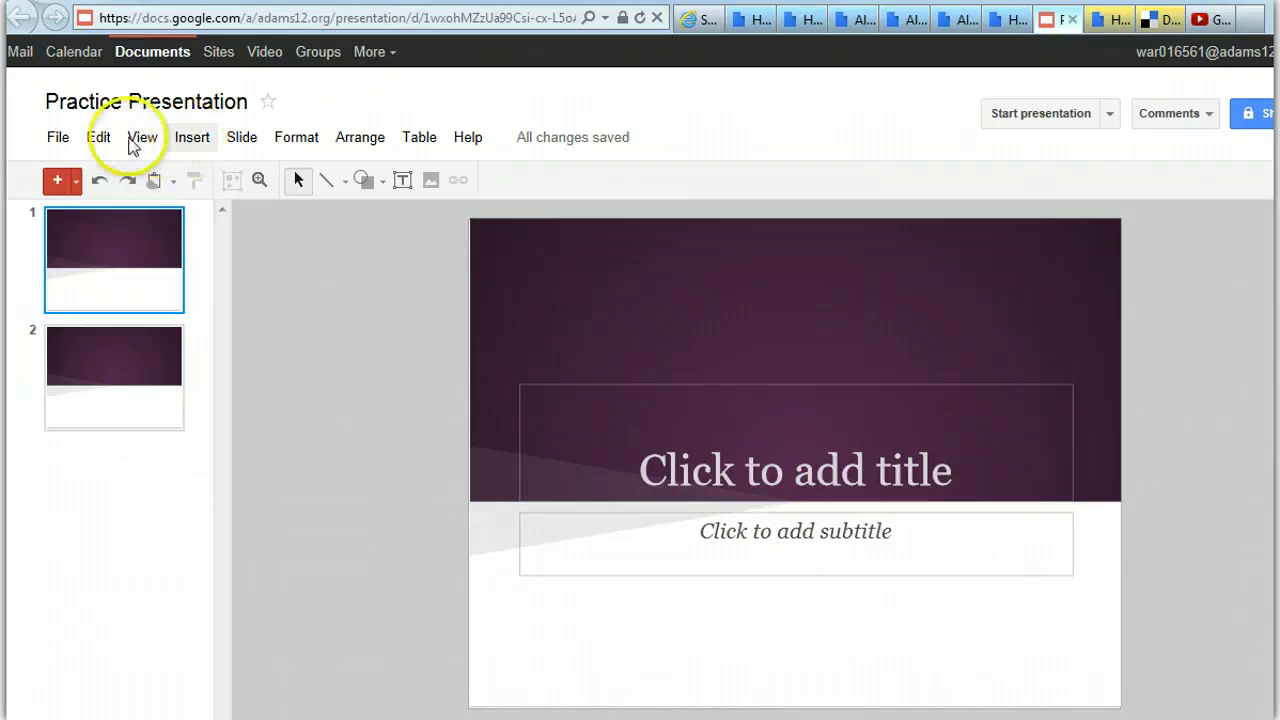
# - Insert a new title slide after slide 2 from the Insert menu
pyautogui.click(105, 140)
pyautogui.moveTo(131, 141)
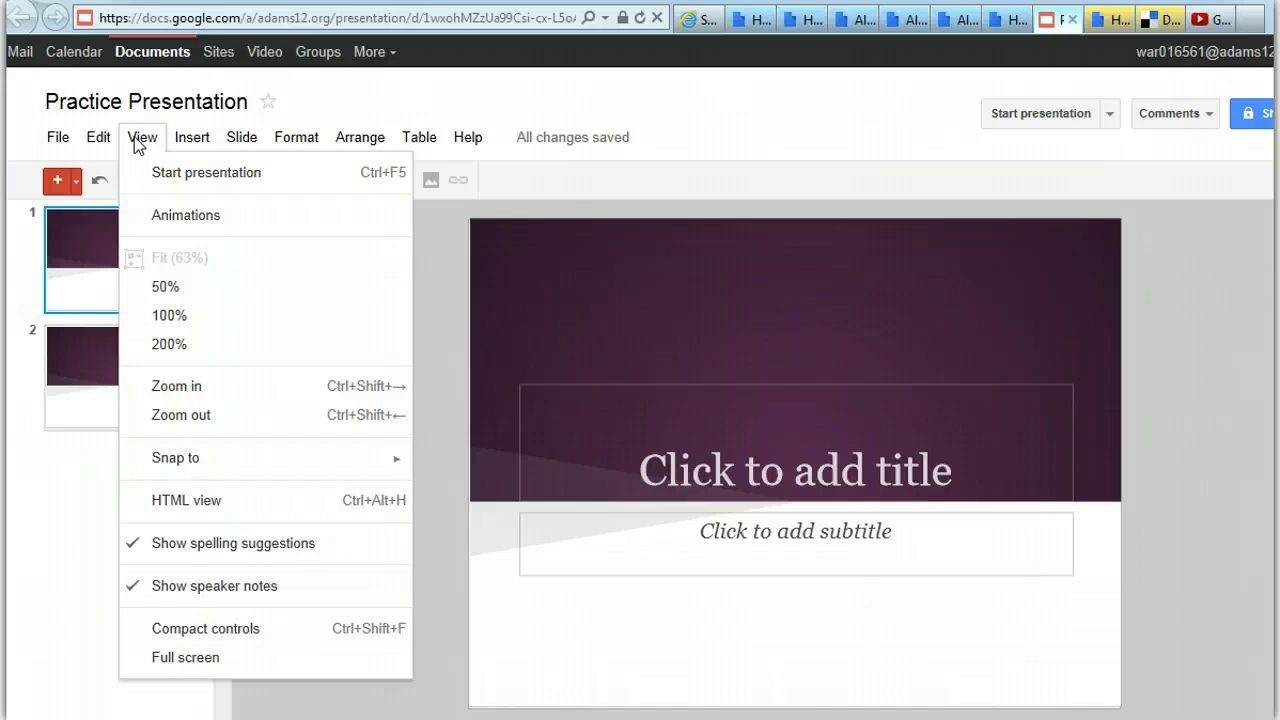
pyautogui.click(185, 143)
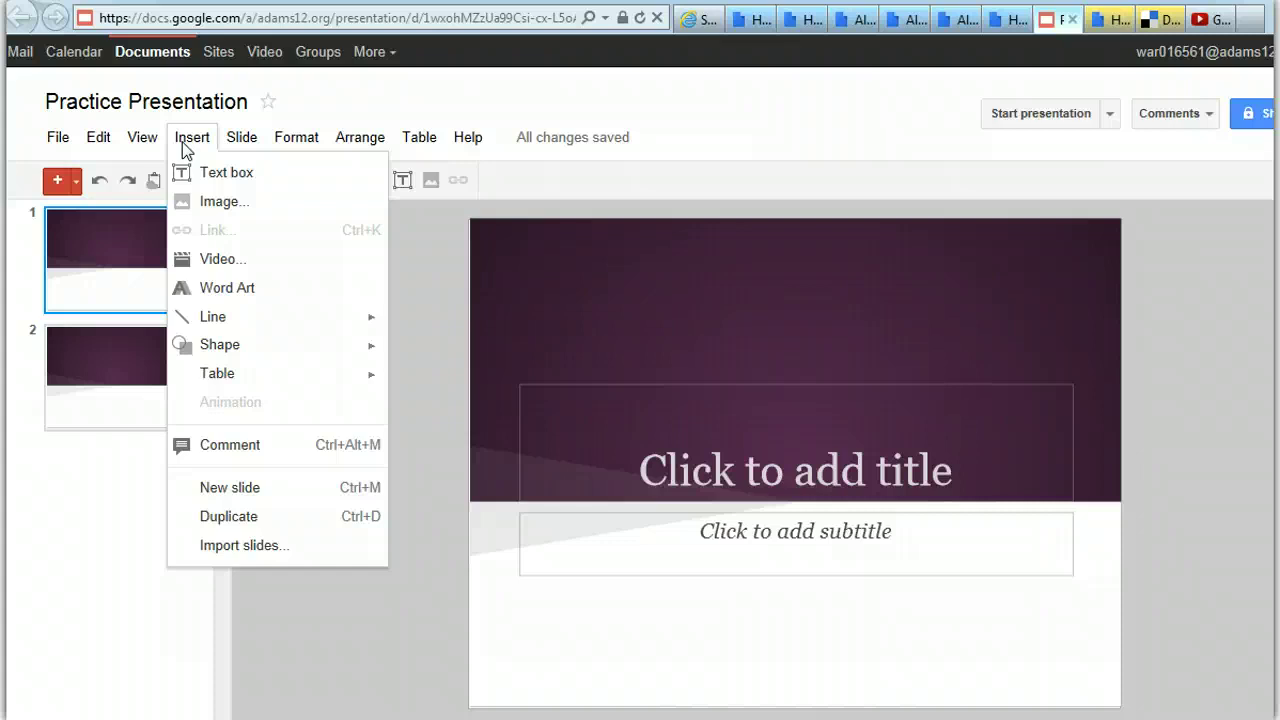
pyautogui.click(216, 488)
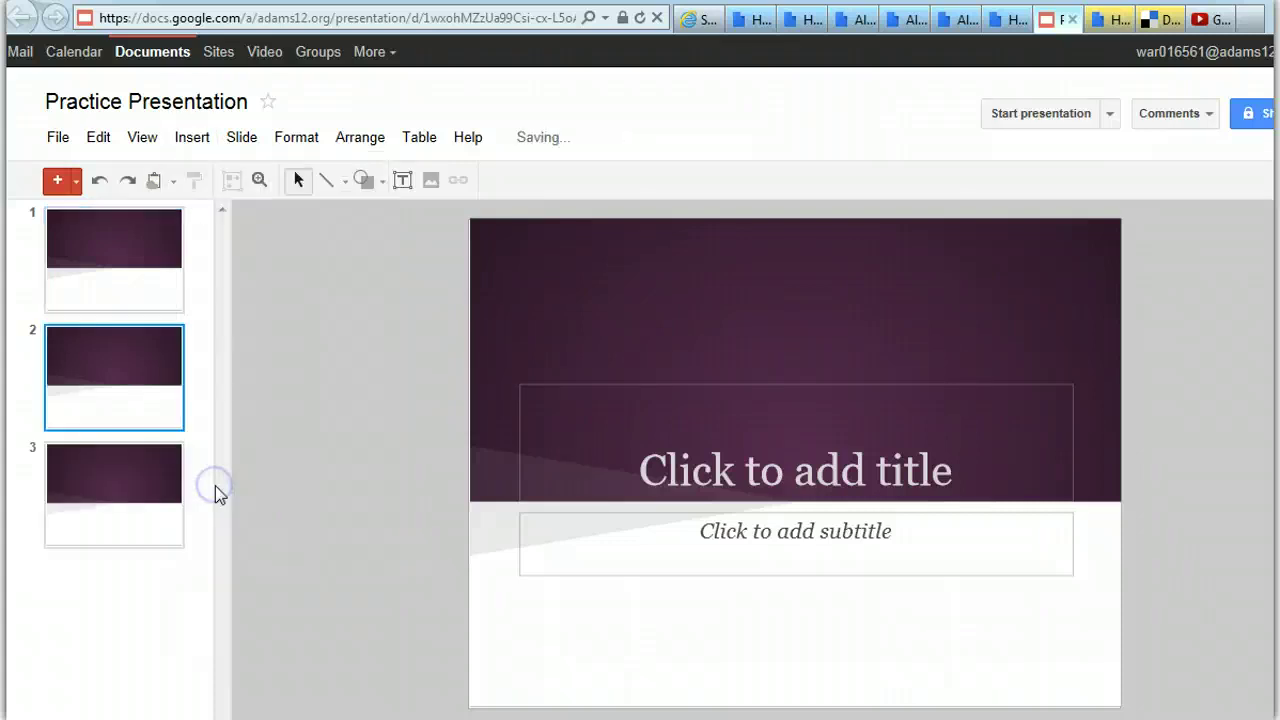
# - Select slide 1 and bring up the Slide menu
pyautogui.click(183, 146)
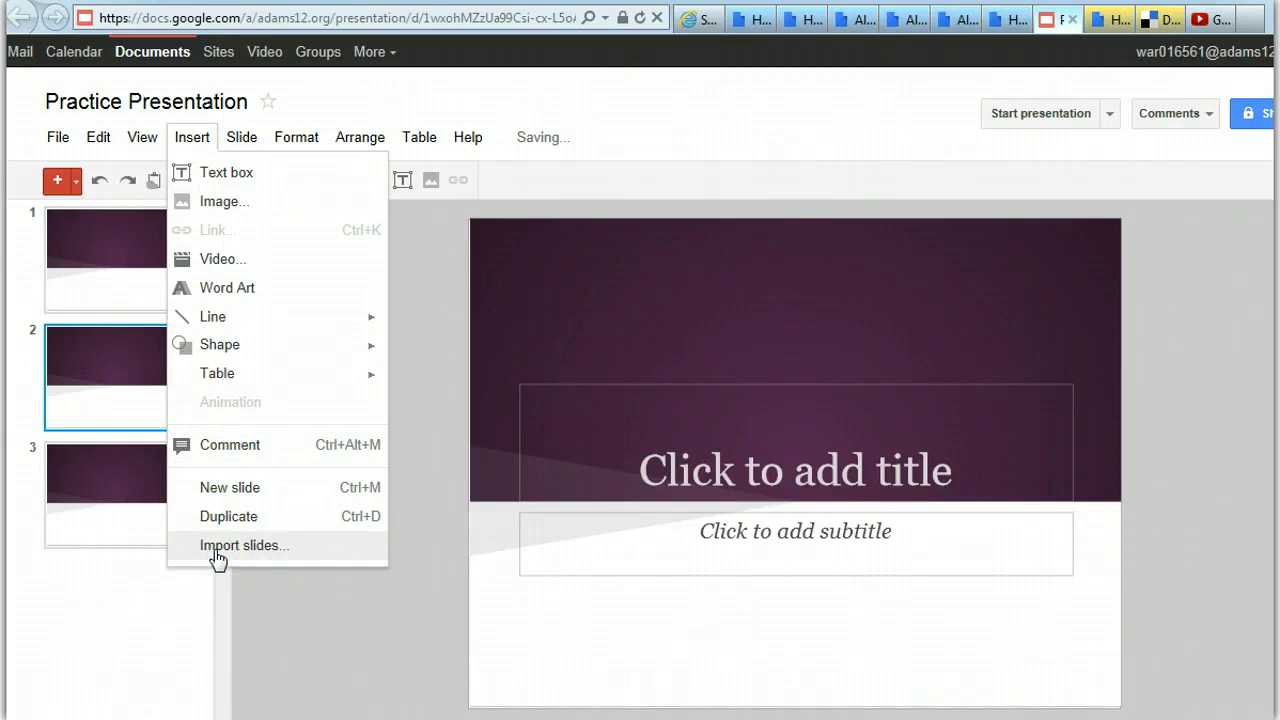
pyautogui.click(118, 258)
pyautogui.click(241, 139)
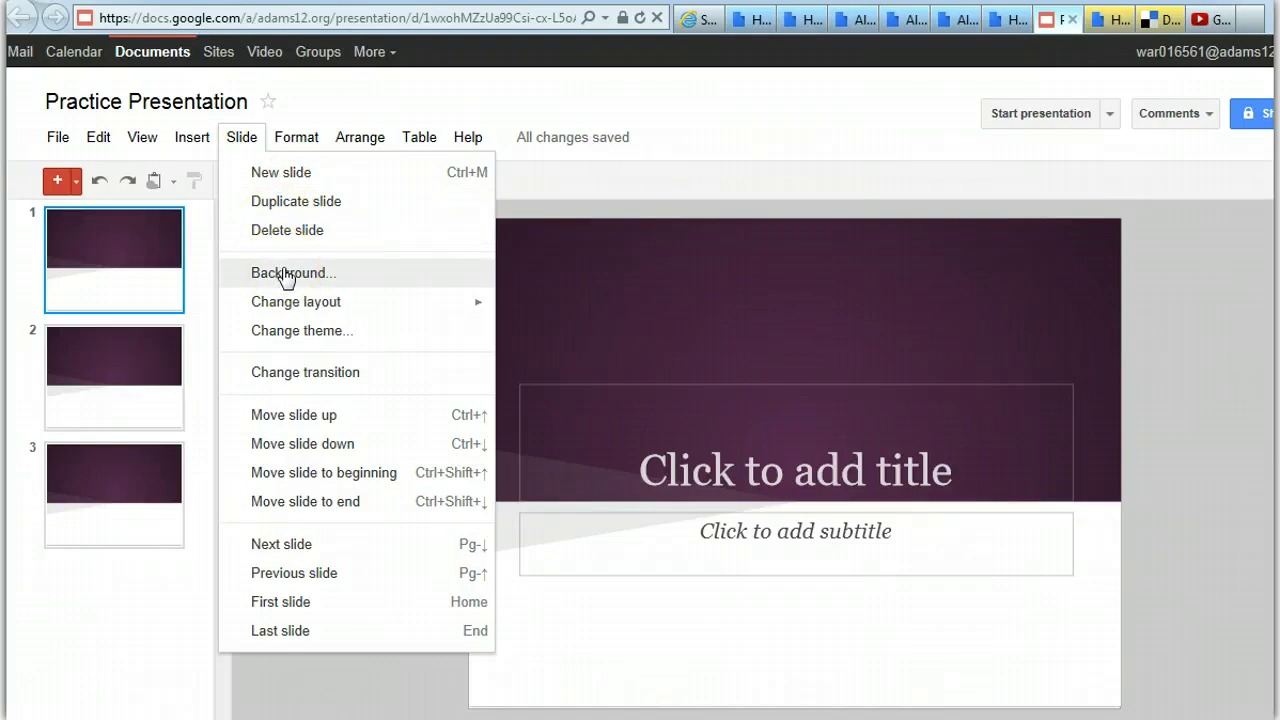
# - Give slide 1 a solid background colour through Slide > Background
pyautogui.click(285, 273)
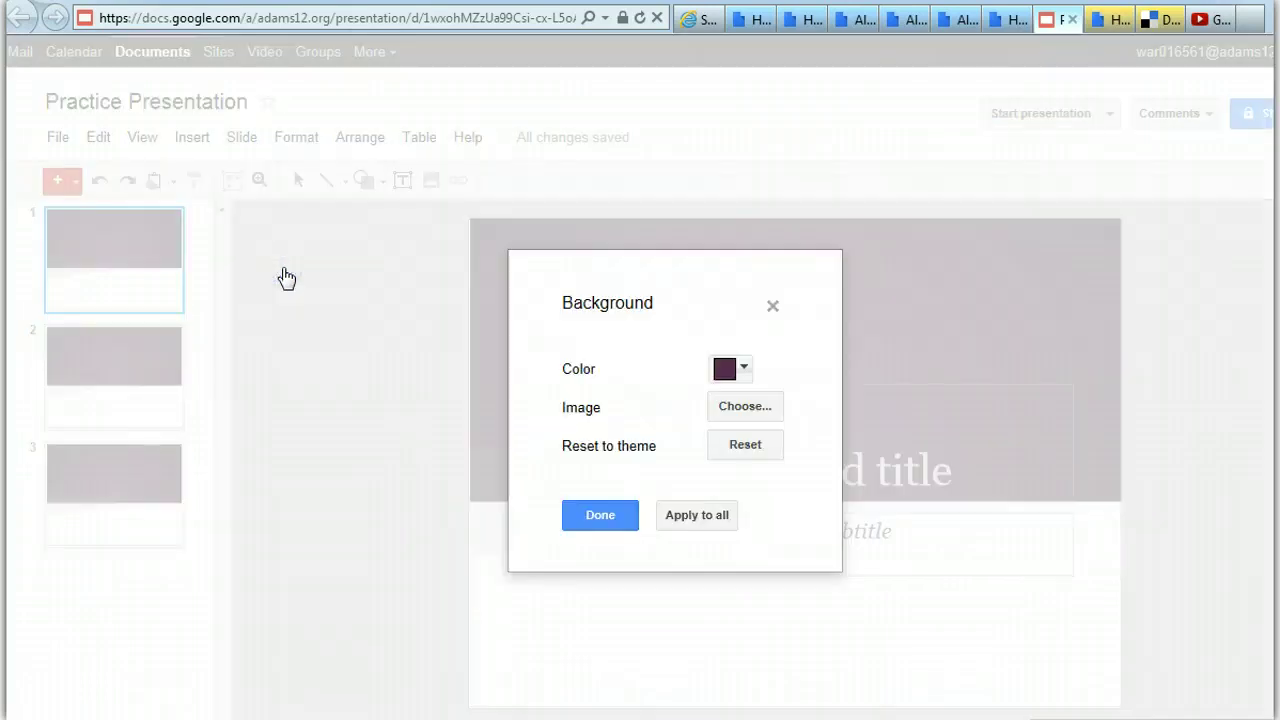
pyautogui.click(738, 366)
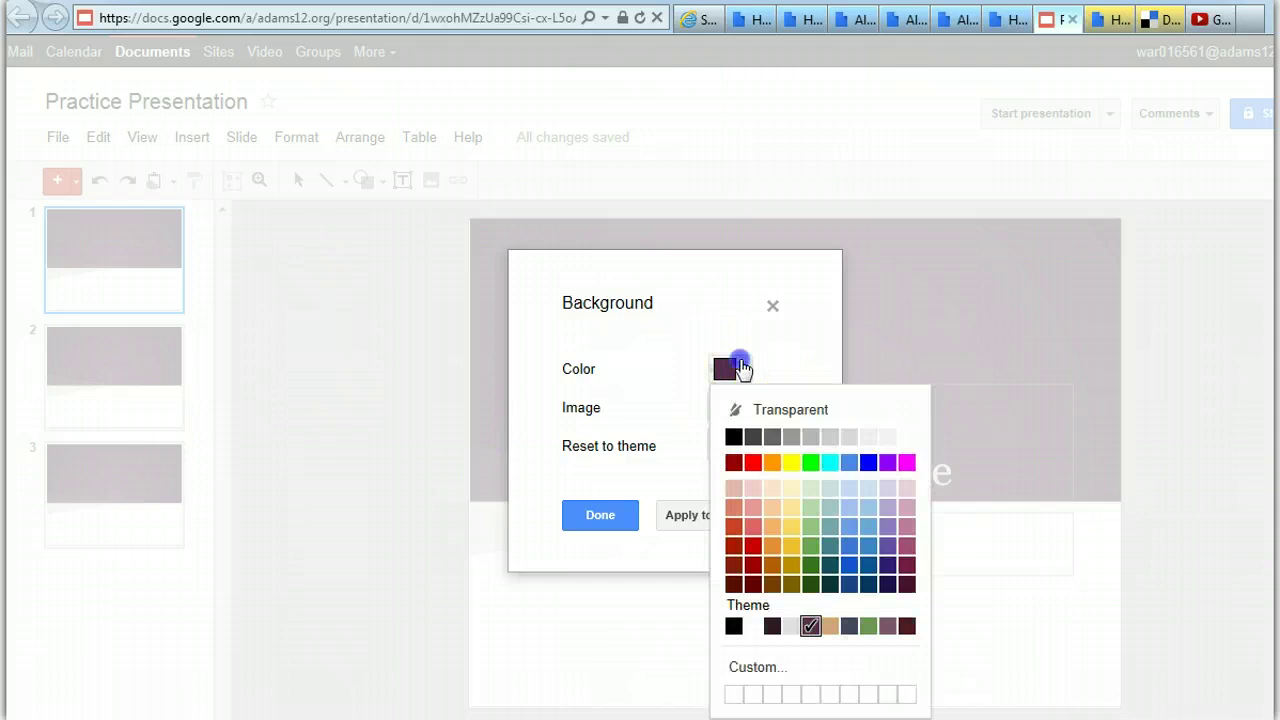
pyautogui.click(791, 459)
pyautogui.click(598, 516)
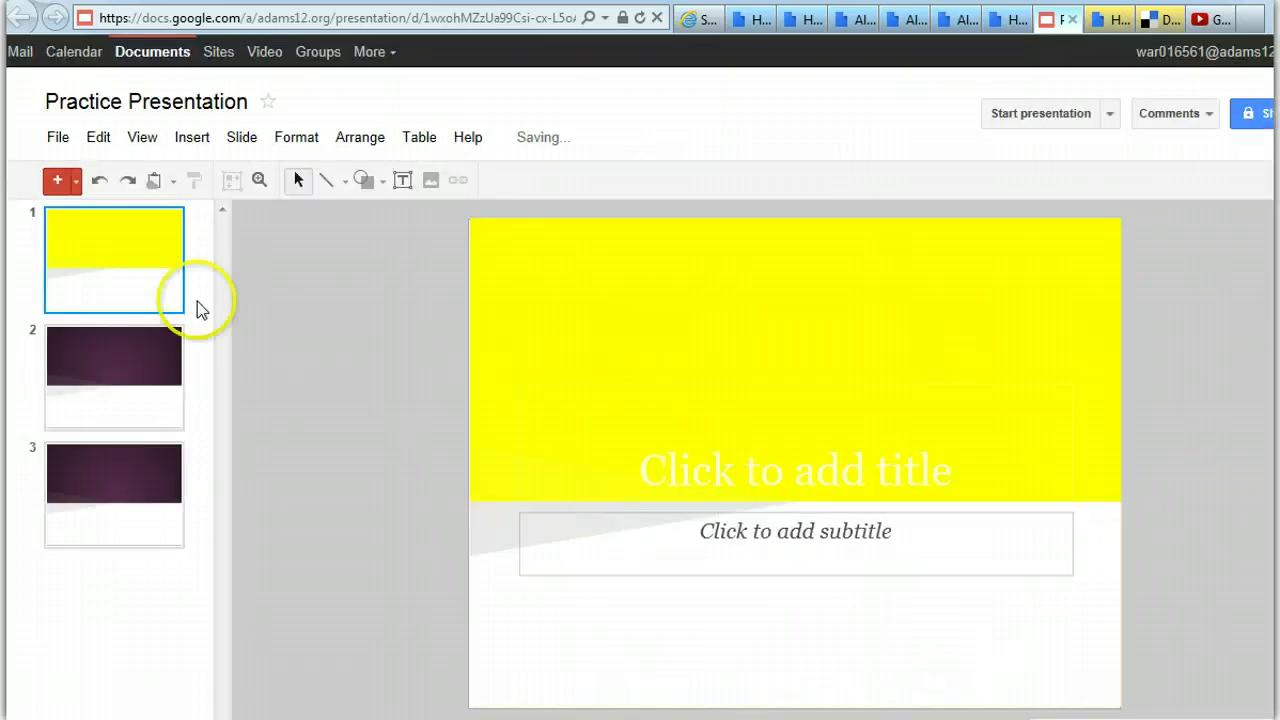
# - Select slides 2 and 3 and give them a solid blue background
pyautogui.click(130, 395)
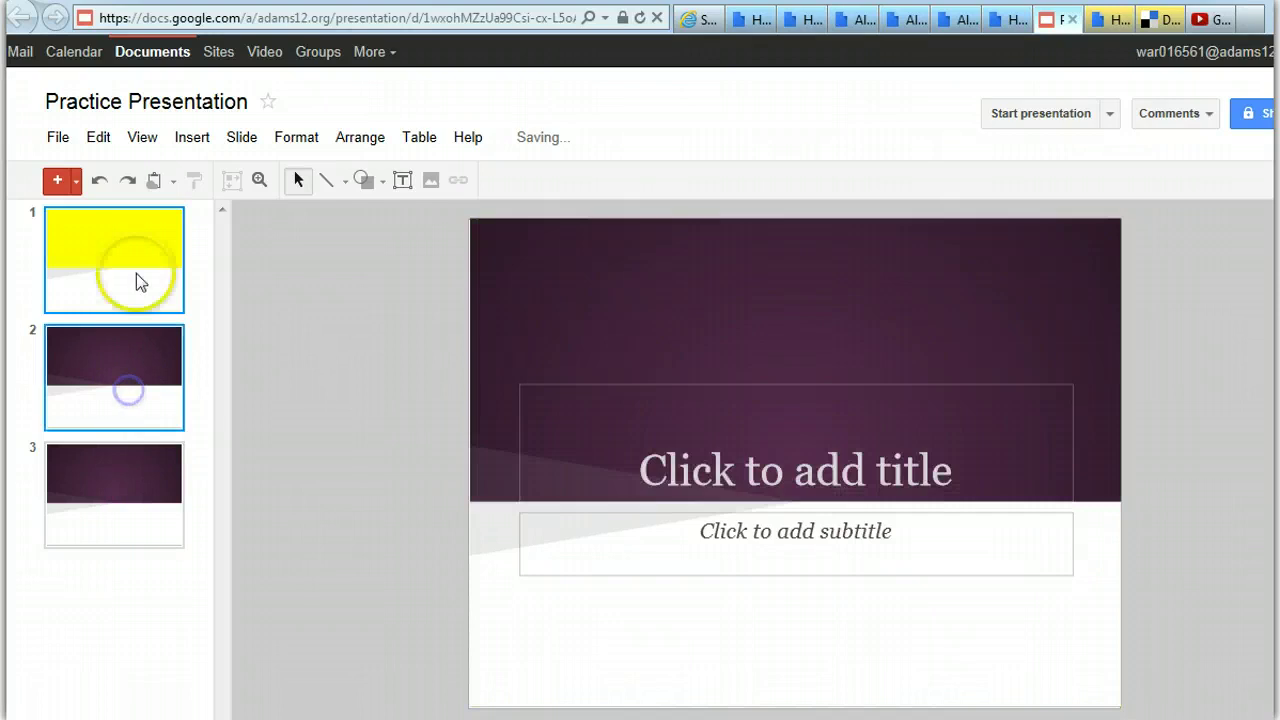
pyautogui.keyDown('shift'); pyautogui.click(115, 469); pyautogui.keyUp('shift')
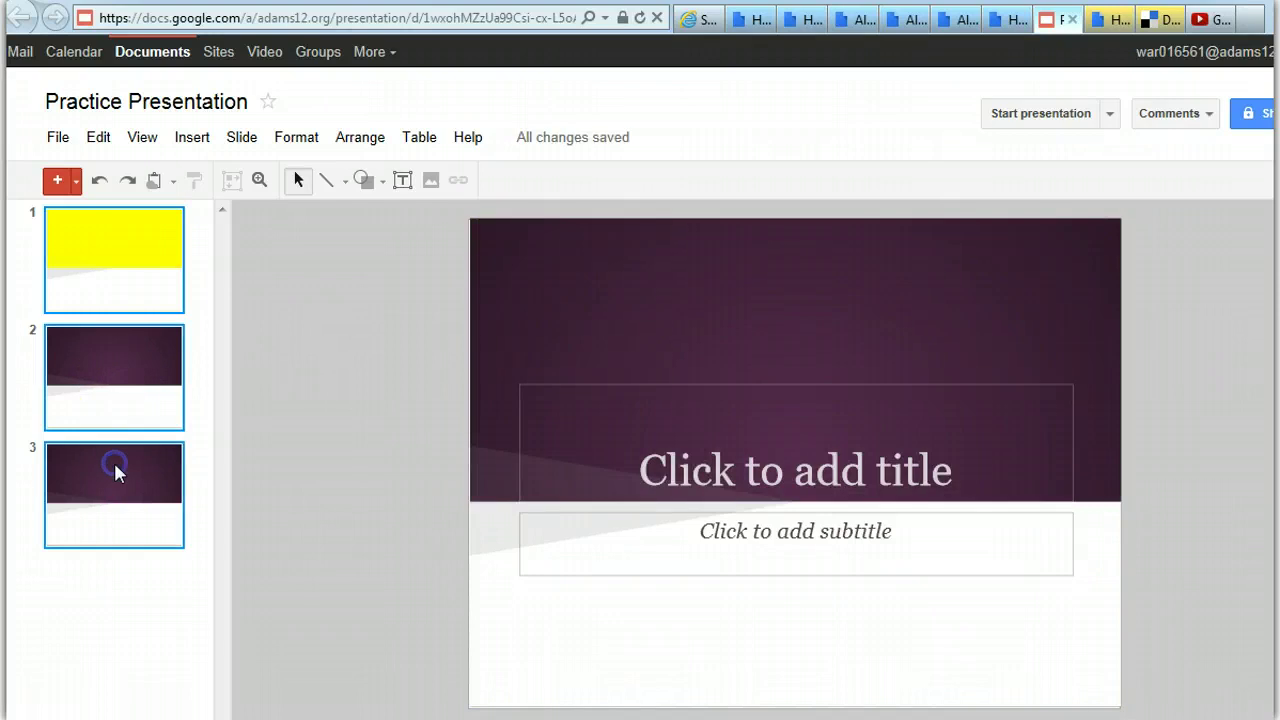
pyautogui.click(247, 144)
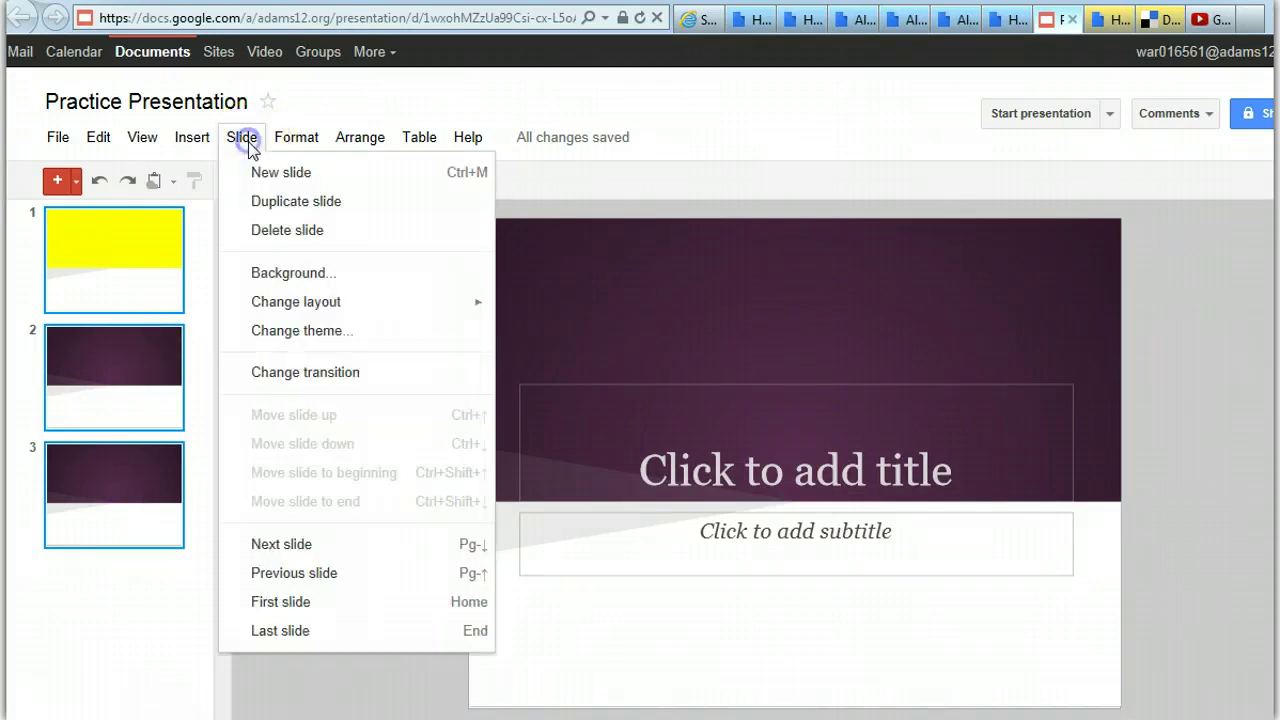
pyautogui.click(258, 273)
pyautogui.click(755, 371)
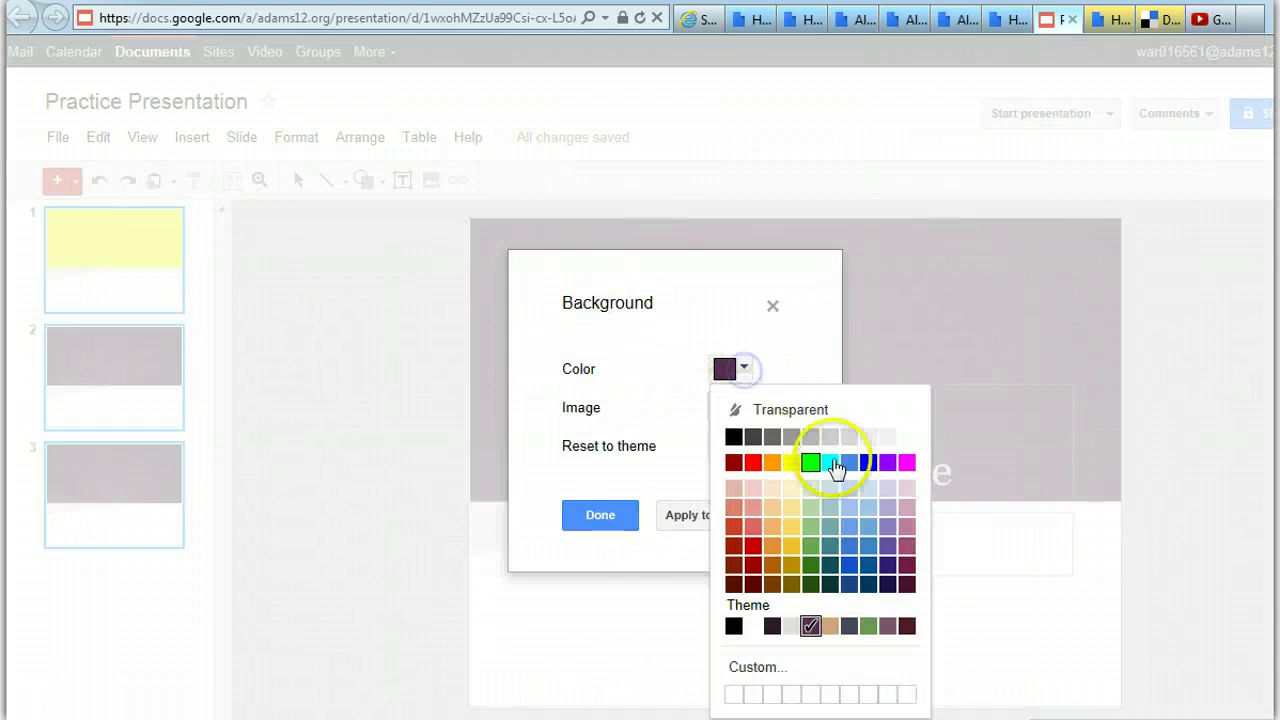
pyautogui.click(868, 458)
pyautogui.click(601, 522)
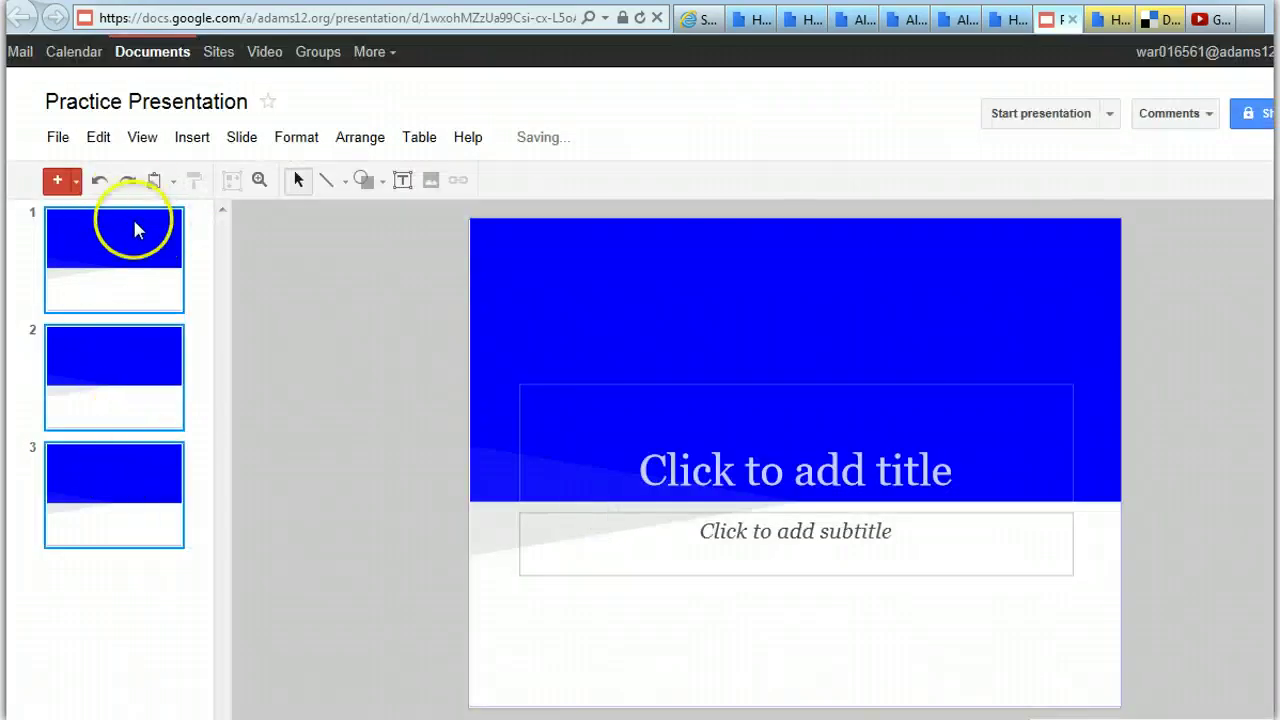
pyautogui.click(118, 484)
pyautogui.click(242, 140)
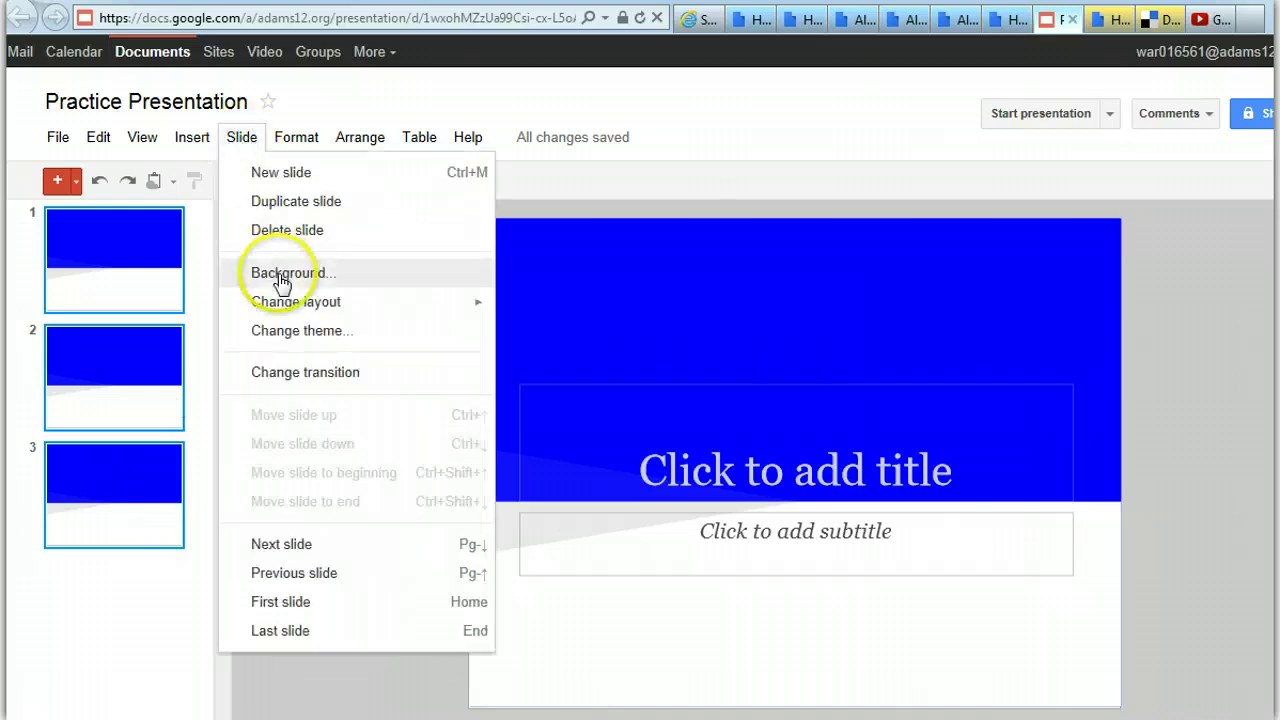
# - Select slide 2 and switch it to the Title and Body layout
pyautogui.moveTo(285, 302)
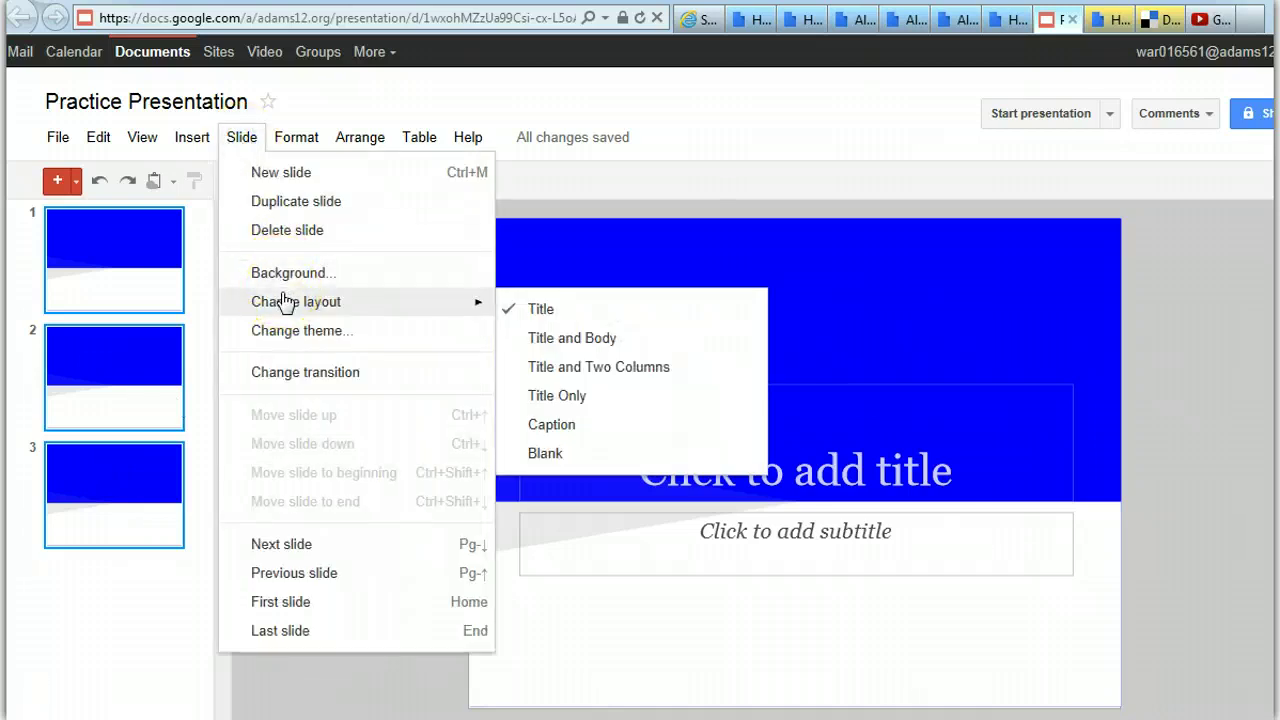
pyautogui.click(108, 262)
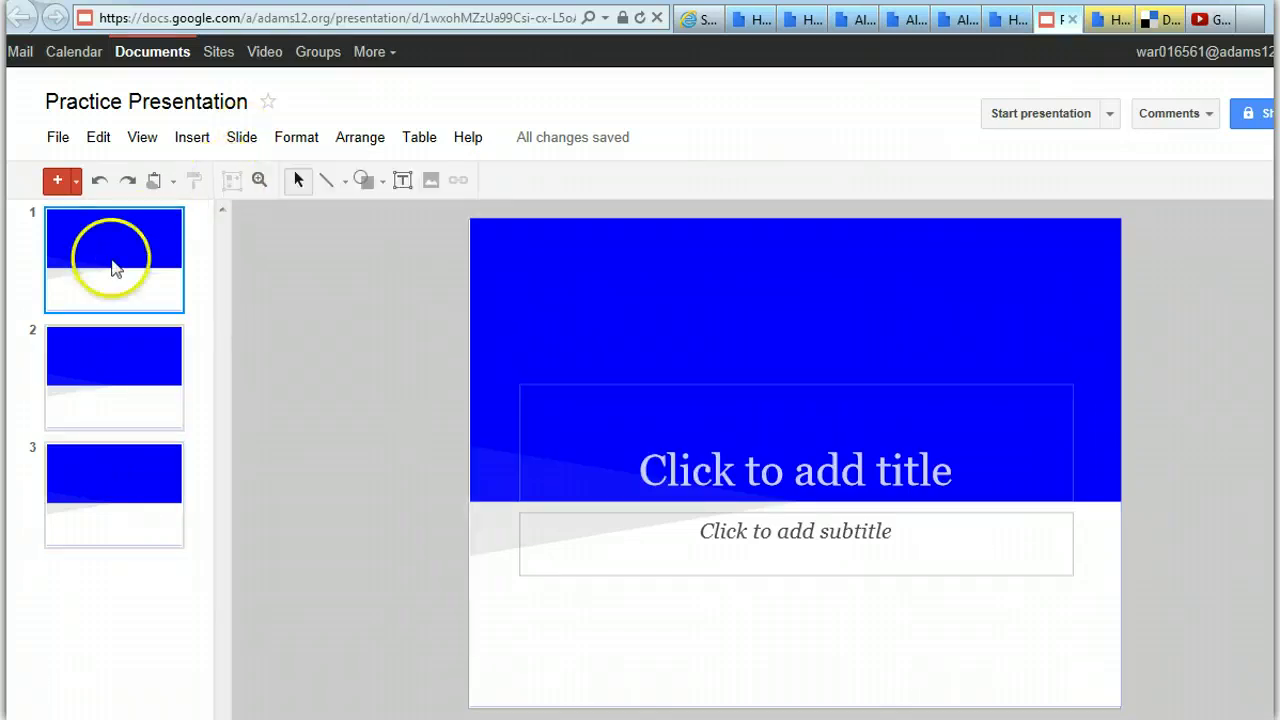
pyautogui.click(114, 371)
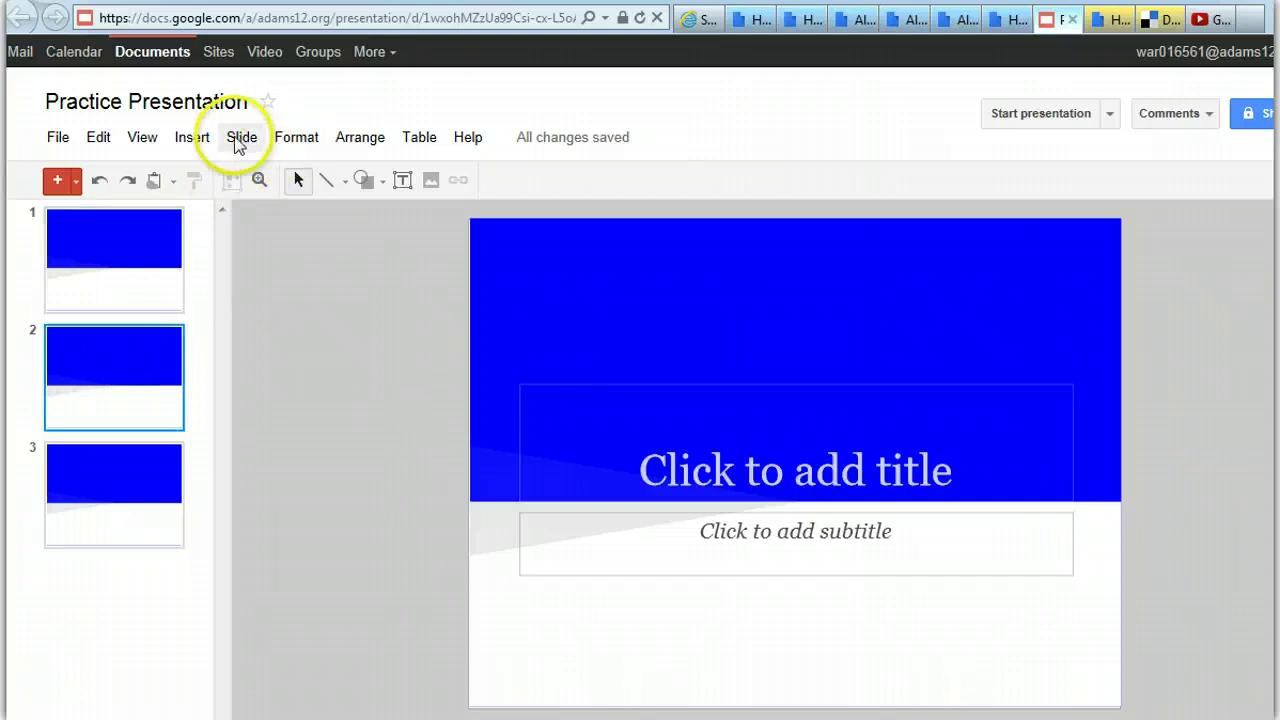
pyautogui.click(241, 137)
pyautogui.click(297, 305)
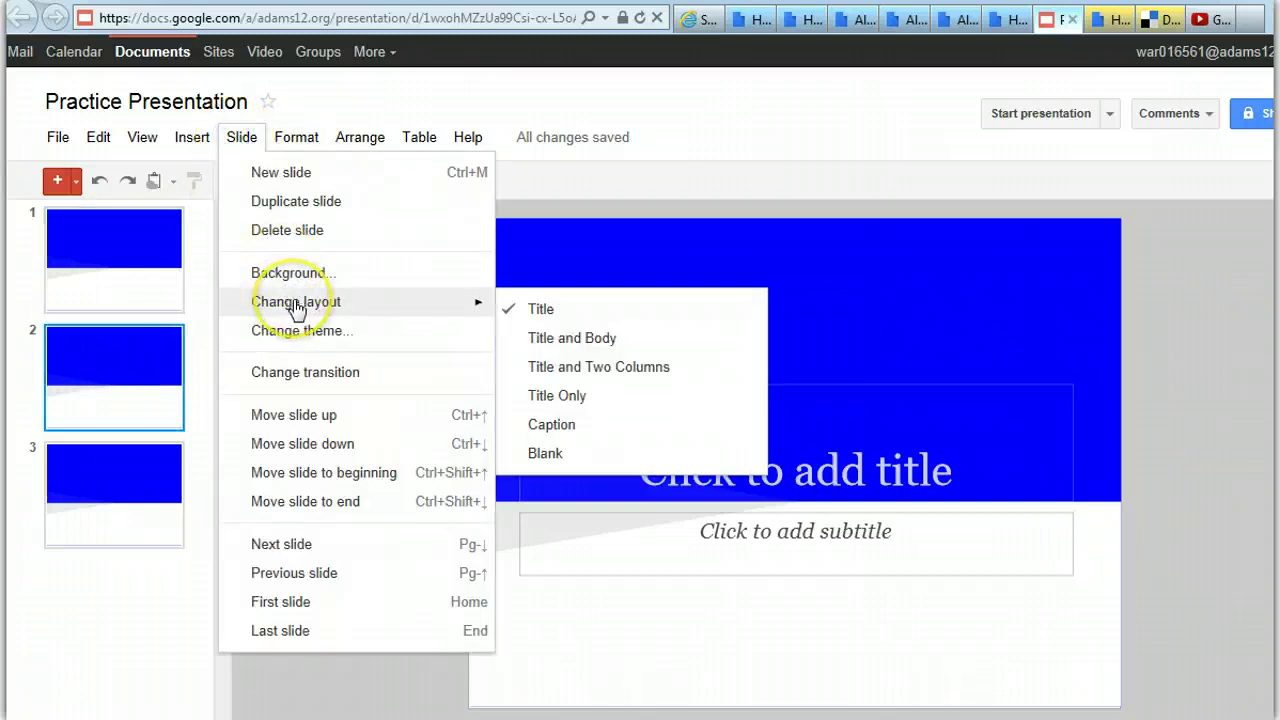
pyautogui.click(574, 340)
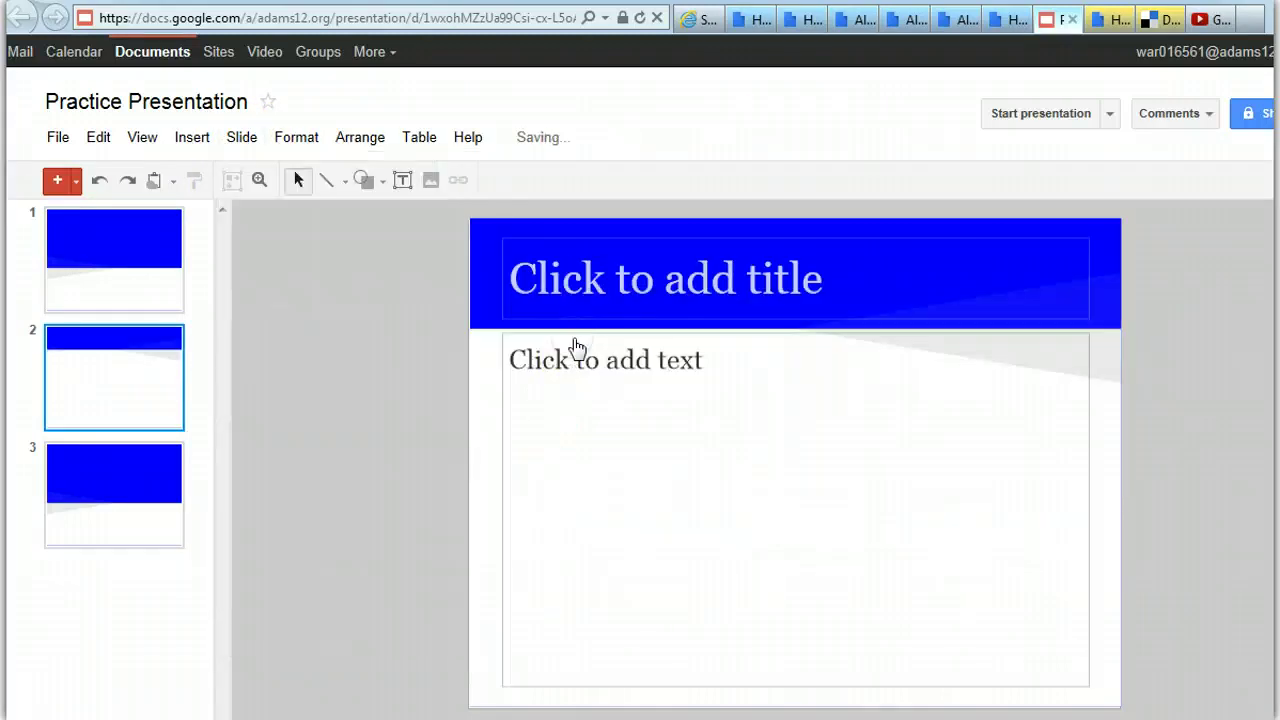
# - Change slide 2's layout to Title and Two Columns, then Title Only
pyautogui.click(241, 137)
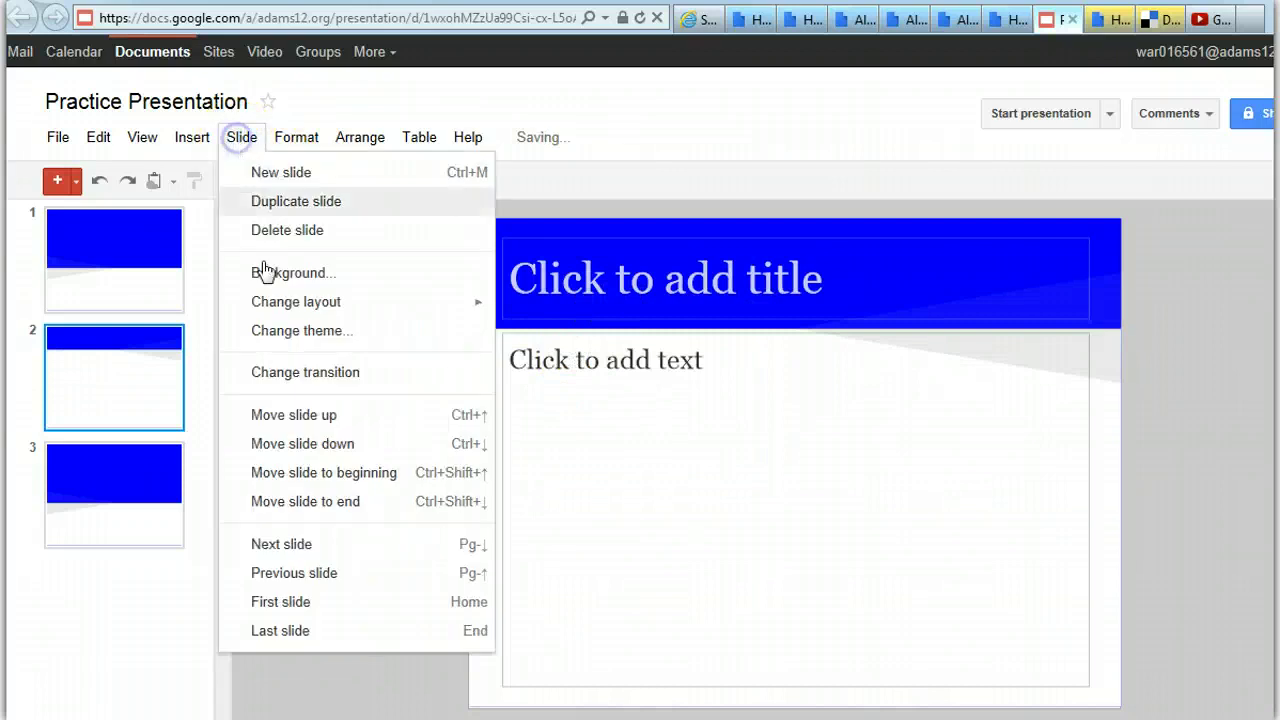
pyautogui.click(246, 302)
pyautogui.click(538, 368)
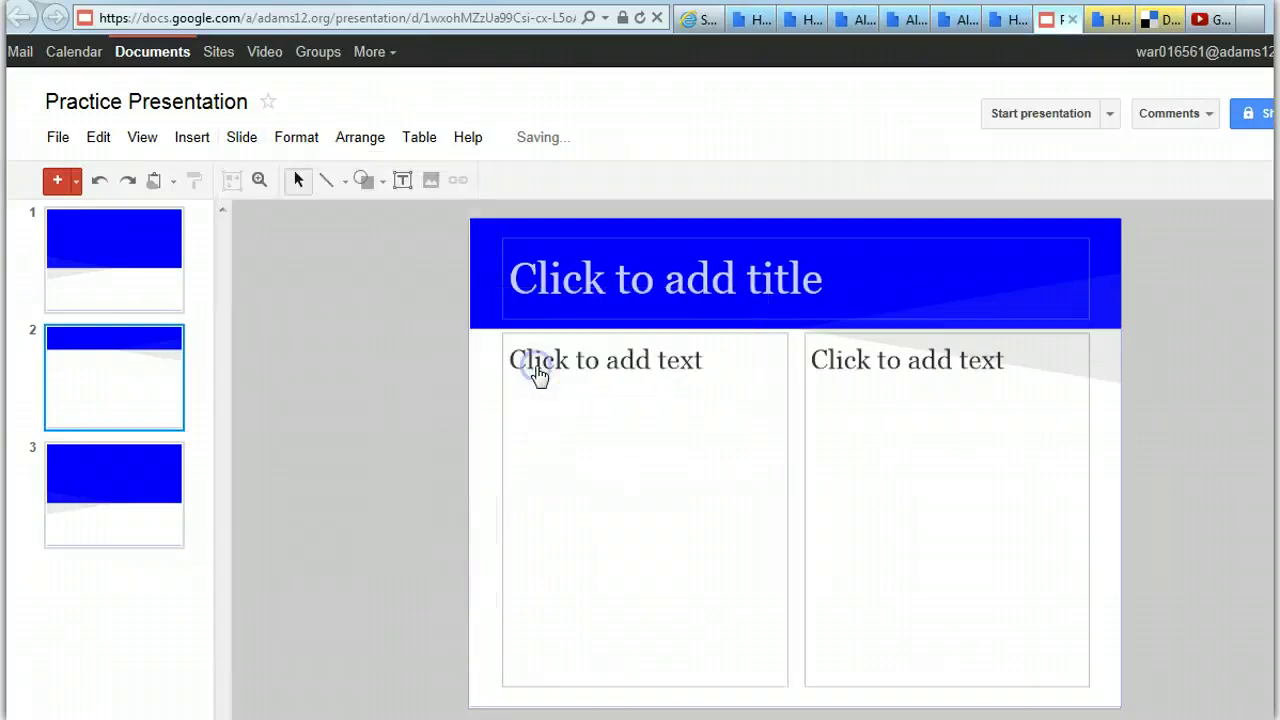
pyautogui.click(228, 143)
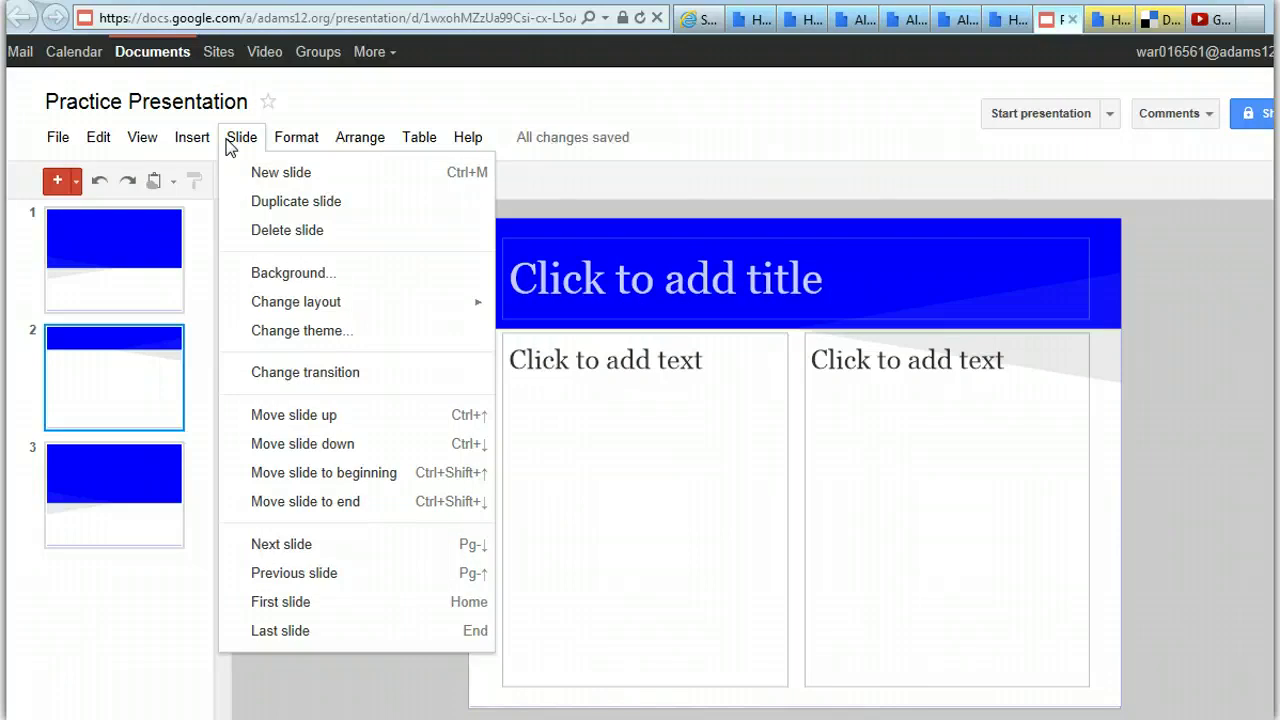
pyautogui.moveTo(277, 300)
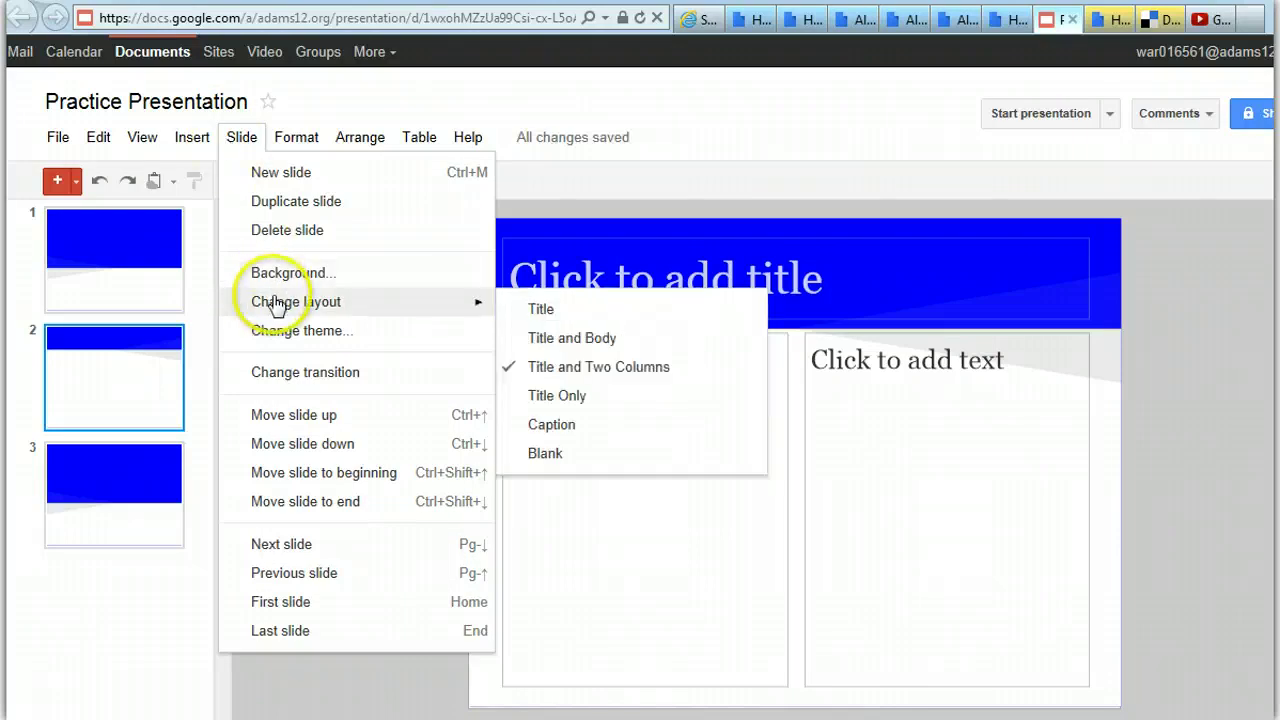
pyautogui.click(548, 396)
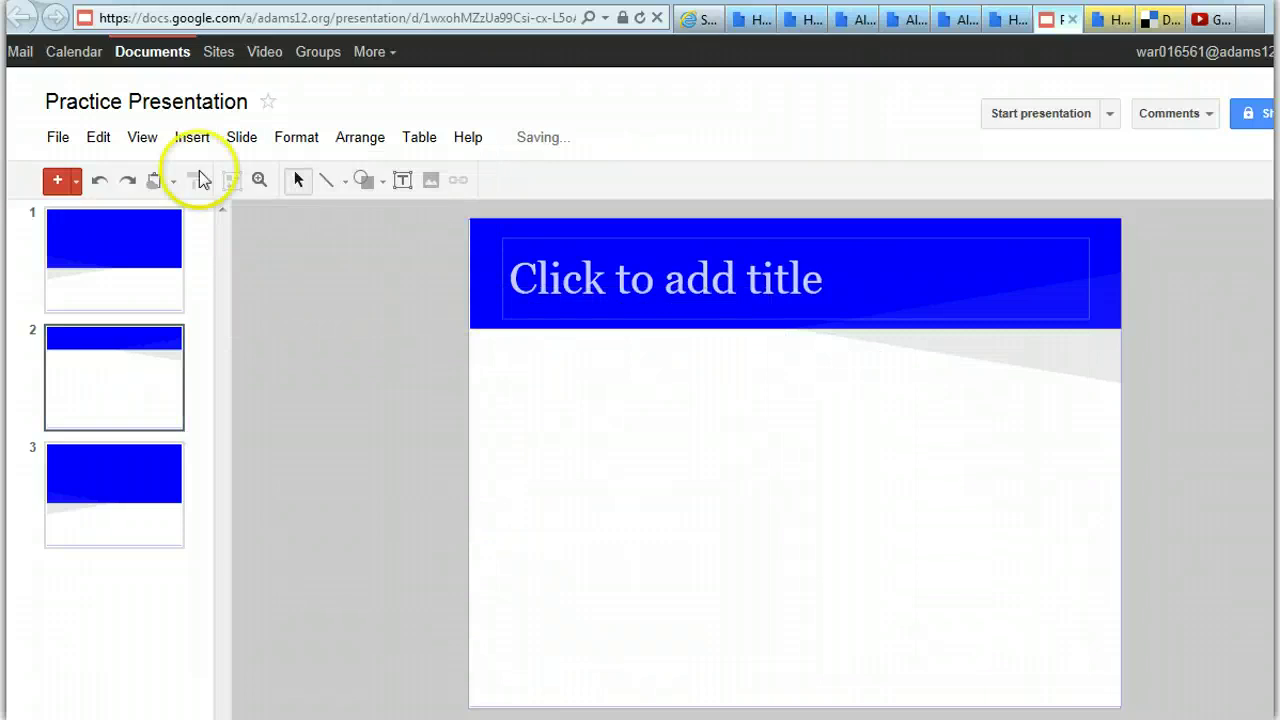
# - Try the Caption layout on slide 2, then settle on Blank
pyautogui.click(232, 144)
pyautogui.moveTo(243, 304)
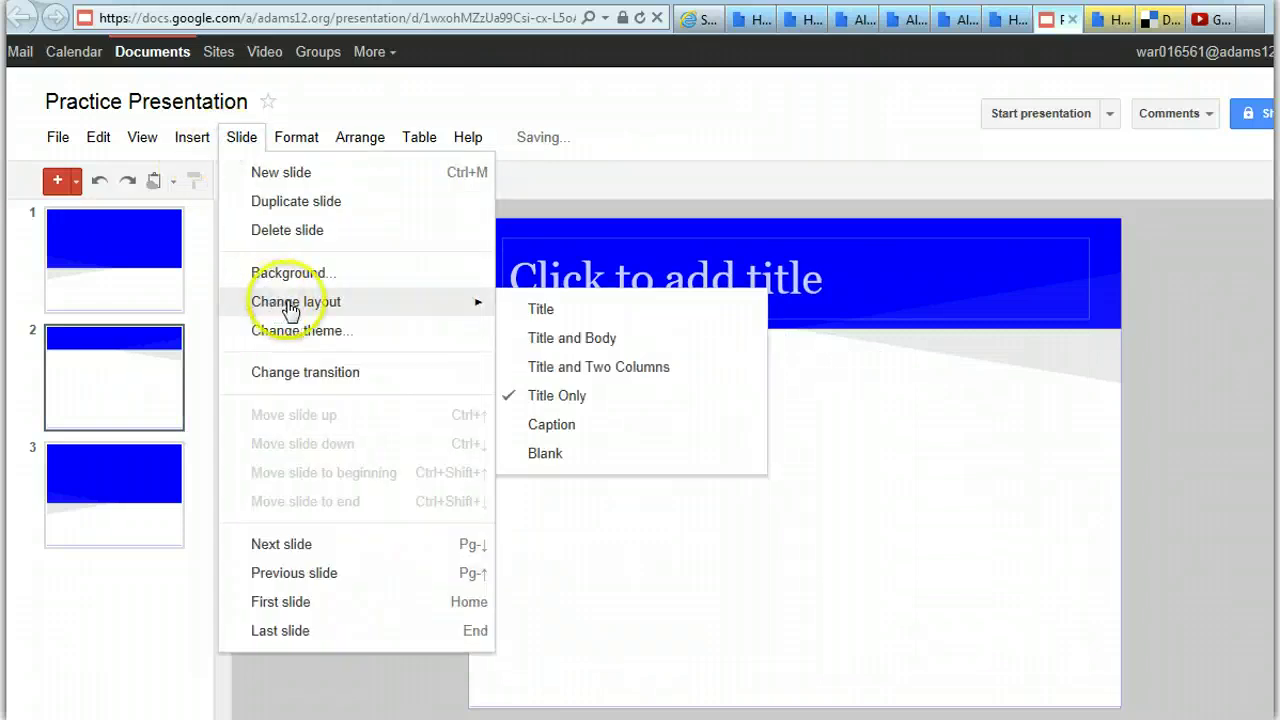
pyautogui.click(545, 430)
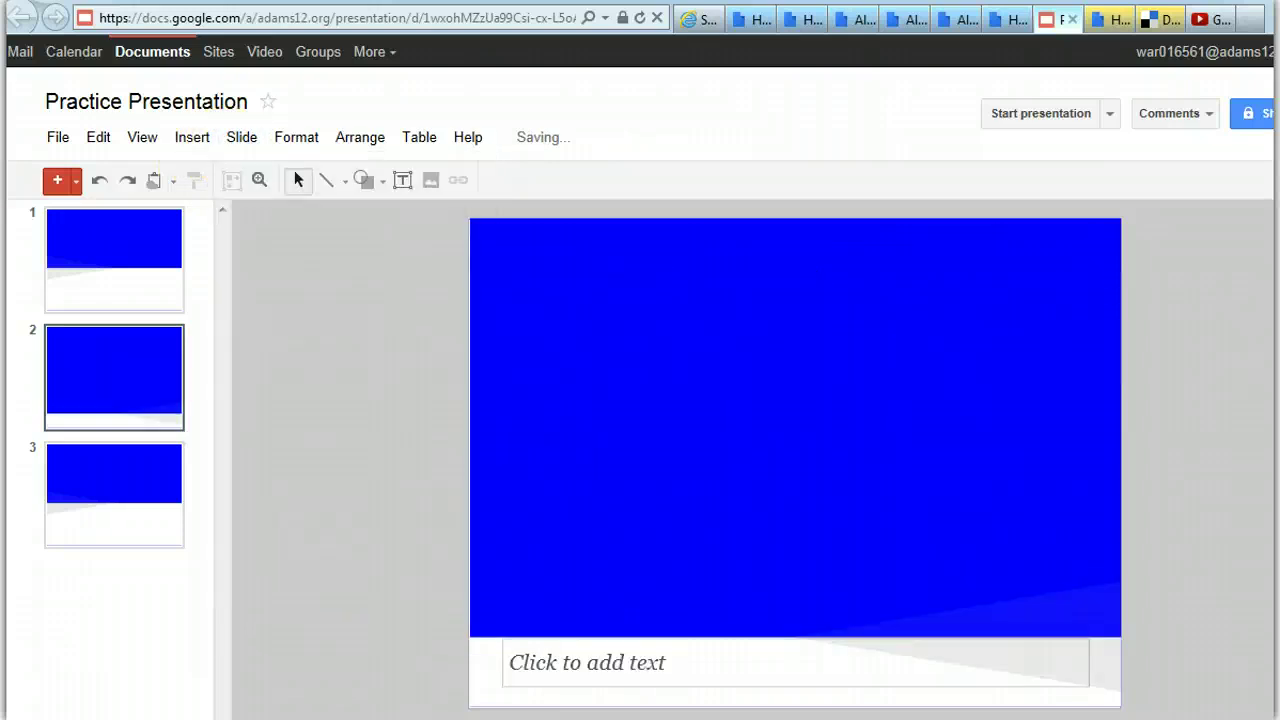
pyautogui.click(242, 137)
pyautogui.moveTo(277, 312)
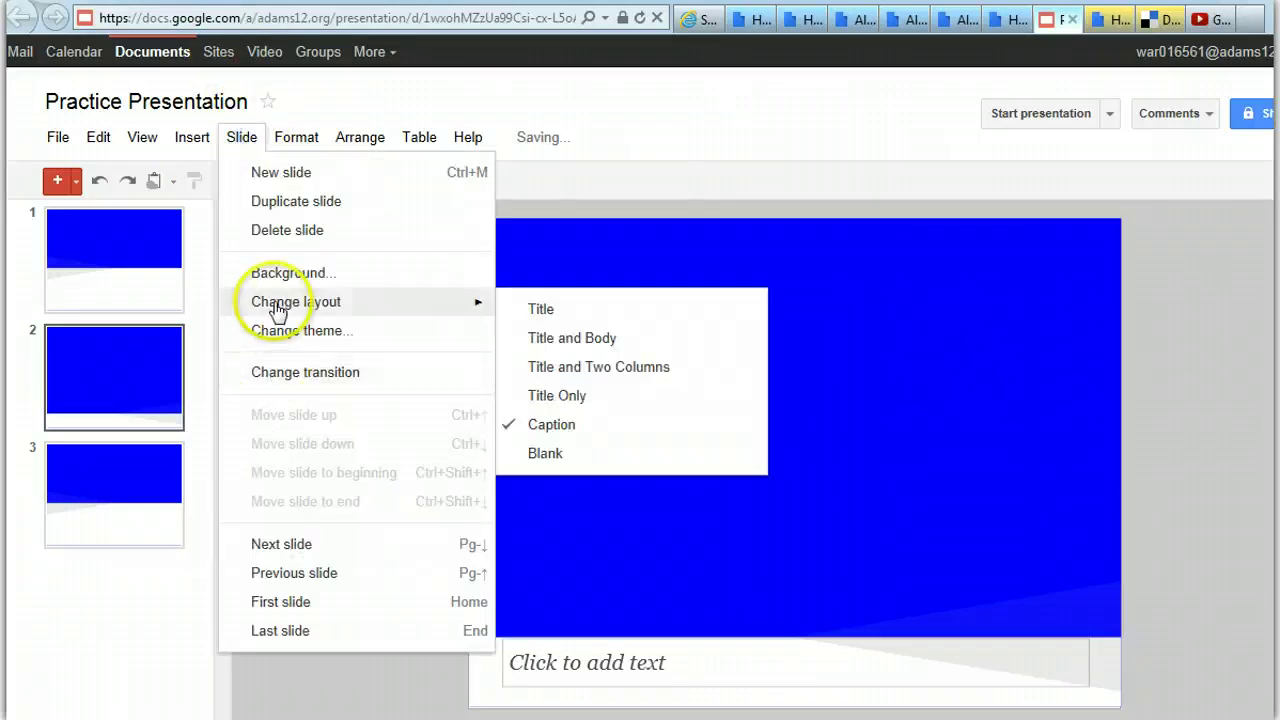
pyautogui.click(560, 455)
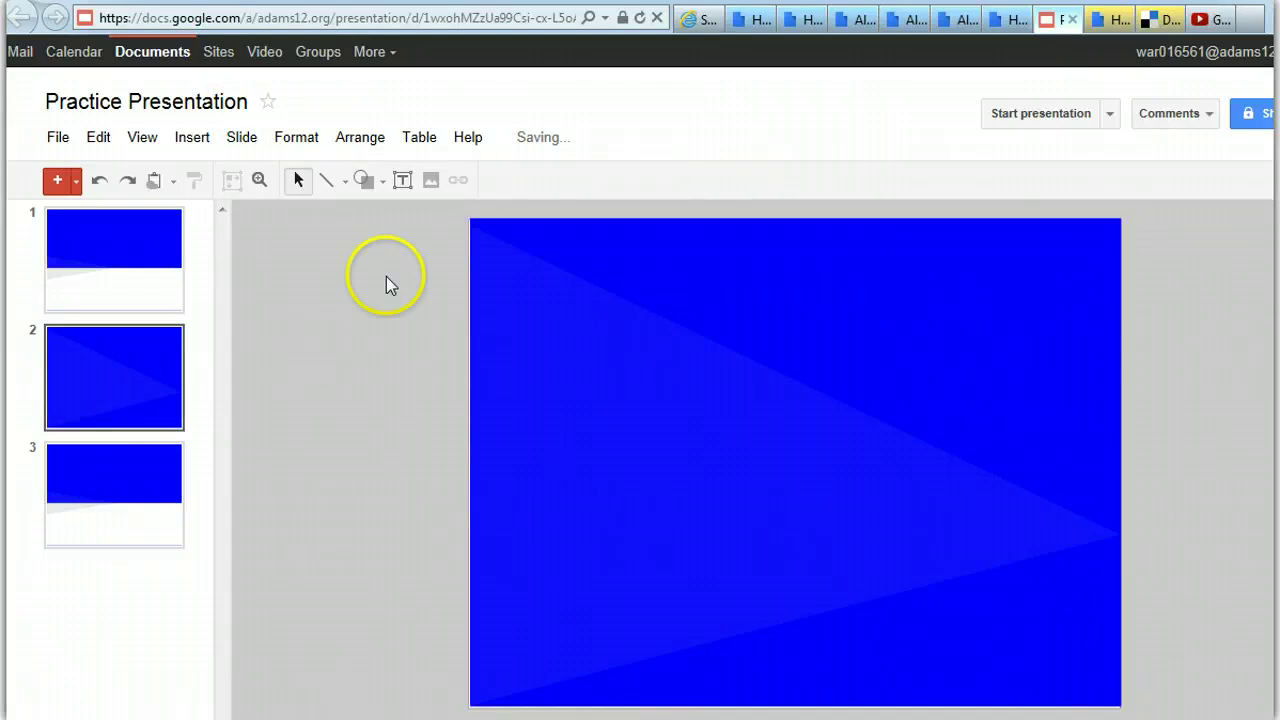
pyautogui.click(242, 137)
# - Apply the Modern theme, then give slide 2 the Title and Two Columns layout
pyautogui.click(276, 334)
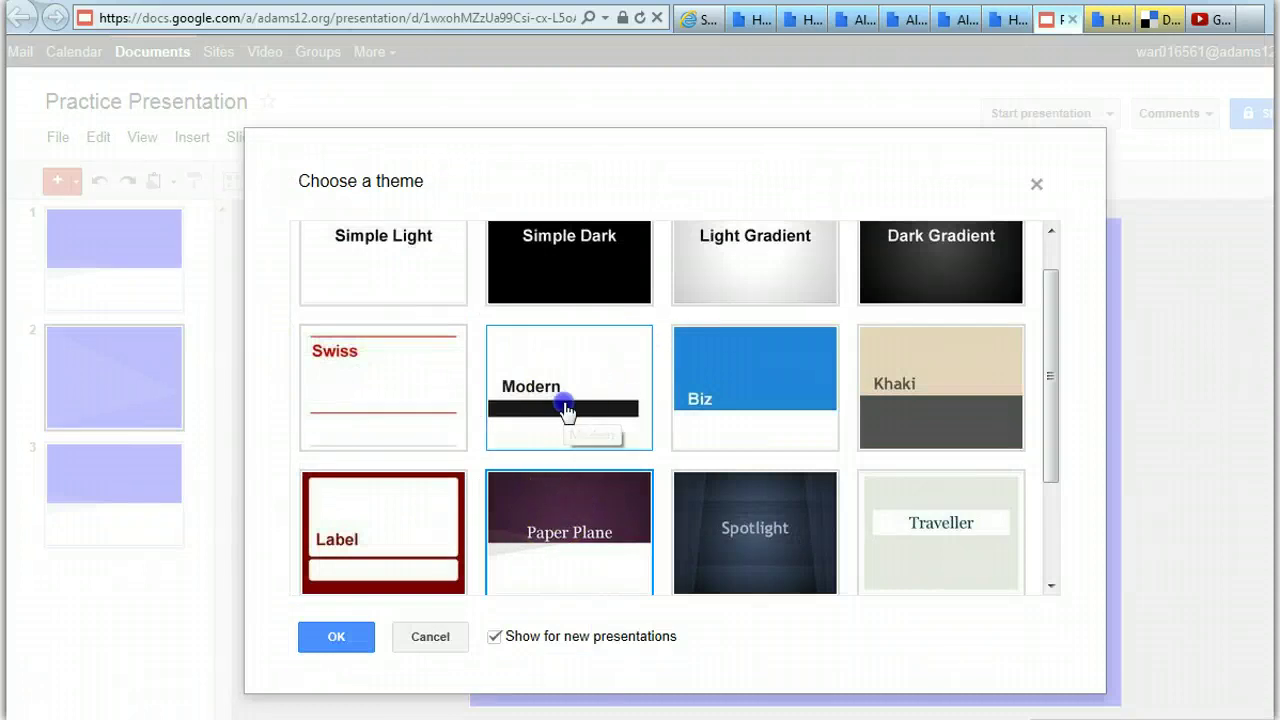
pyautogui.click(337, 641)
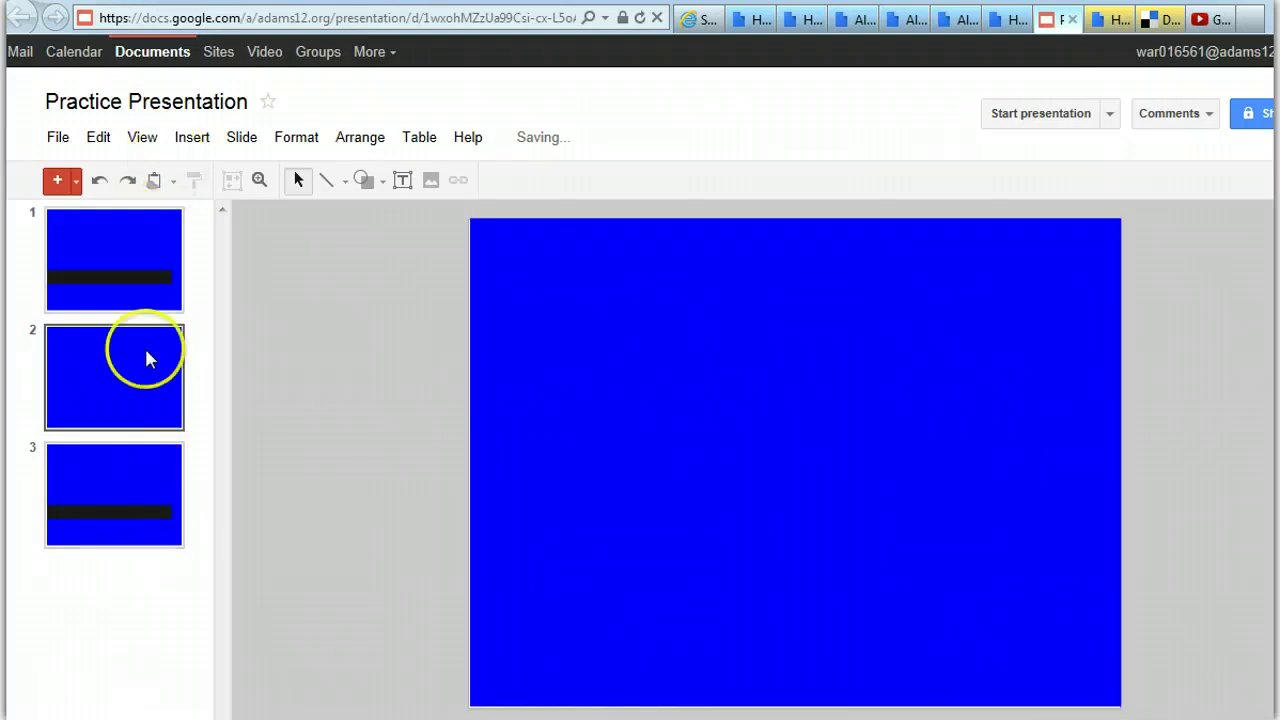
pyautogui.click(120, 370)
pyautogui.click(243, 137)
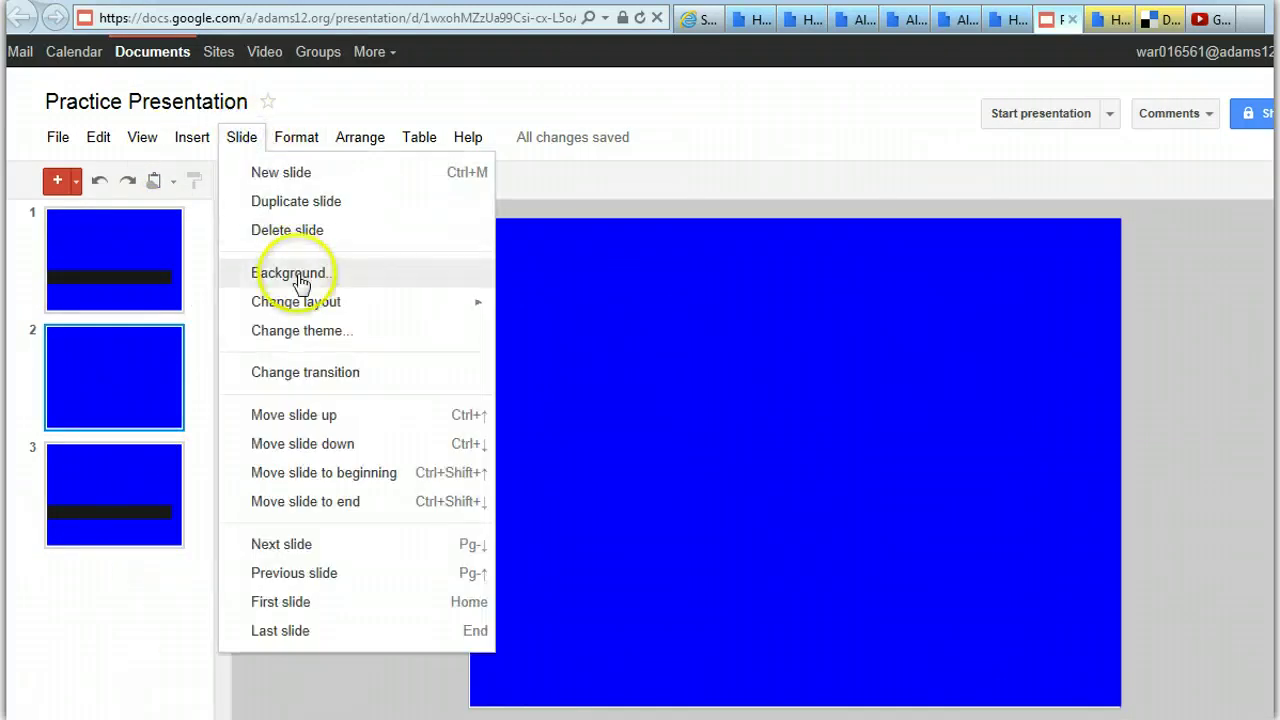
pyautogui.moveTo(303, 304)
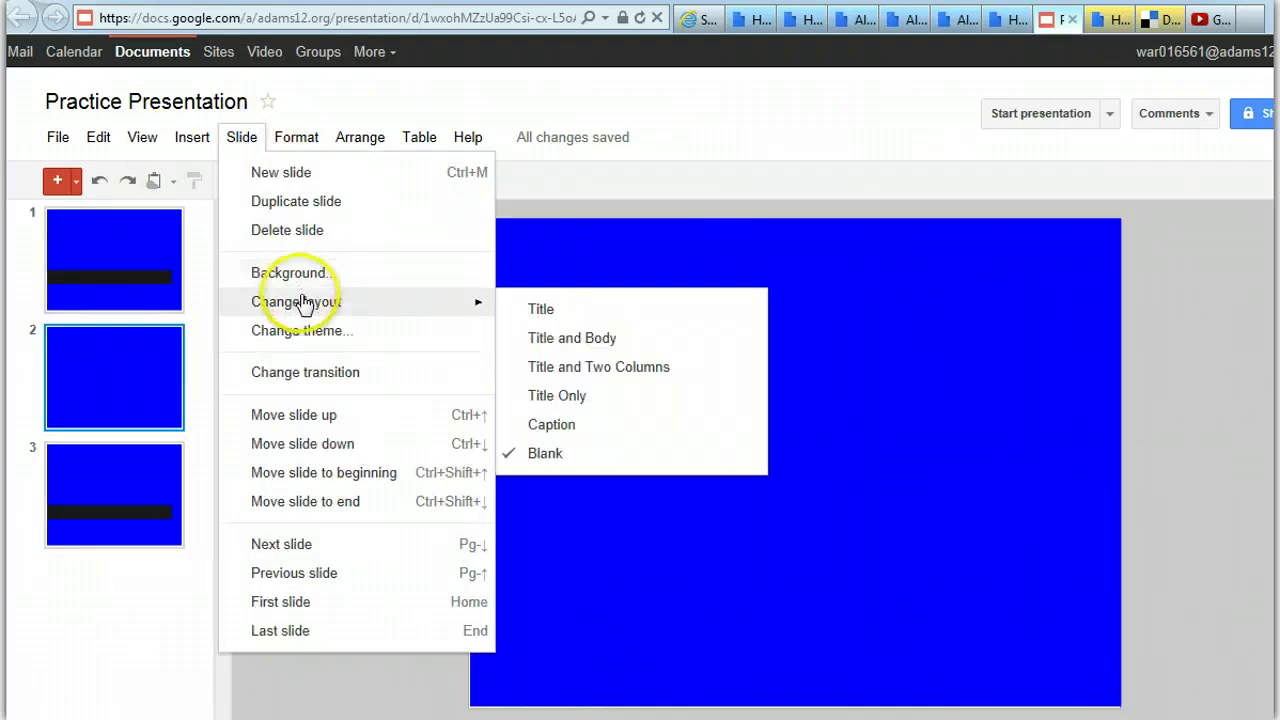
pyautogui.click(543, 367)
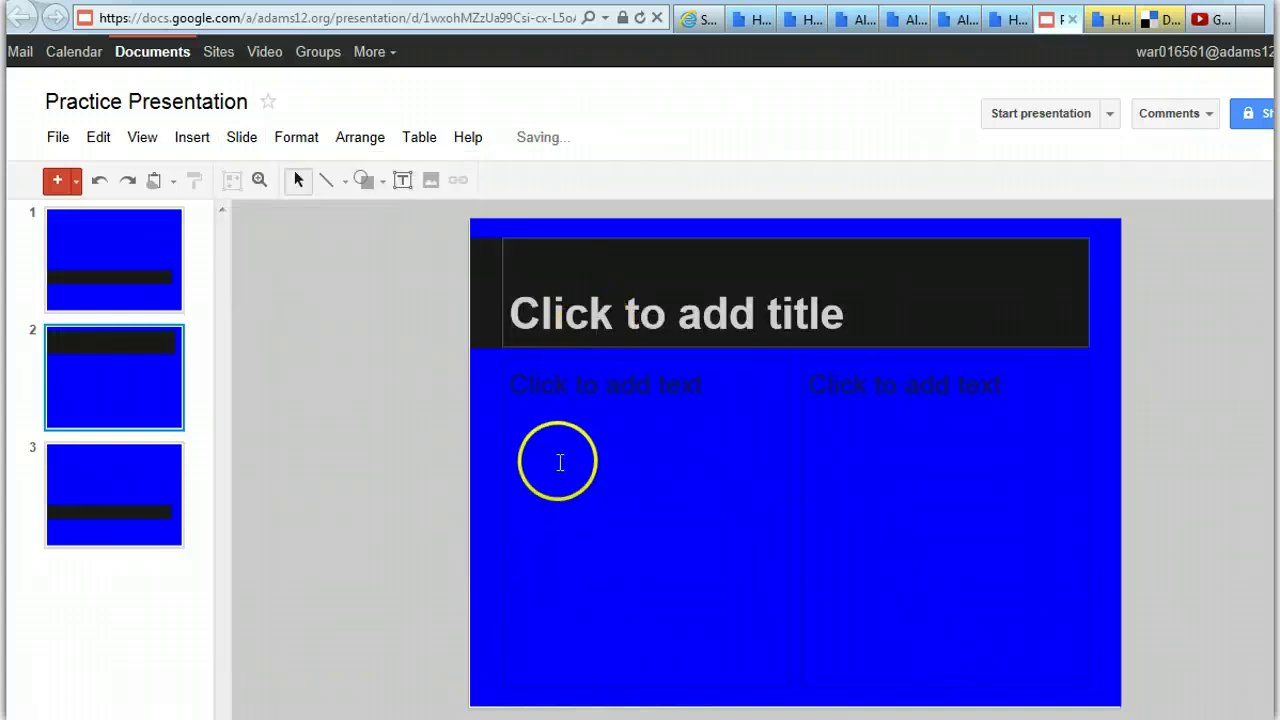
pyautogui.click(240, 135)
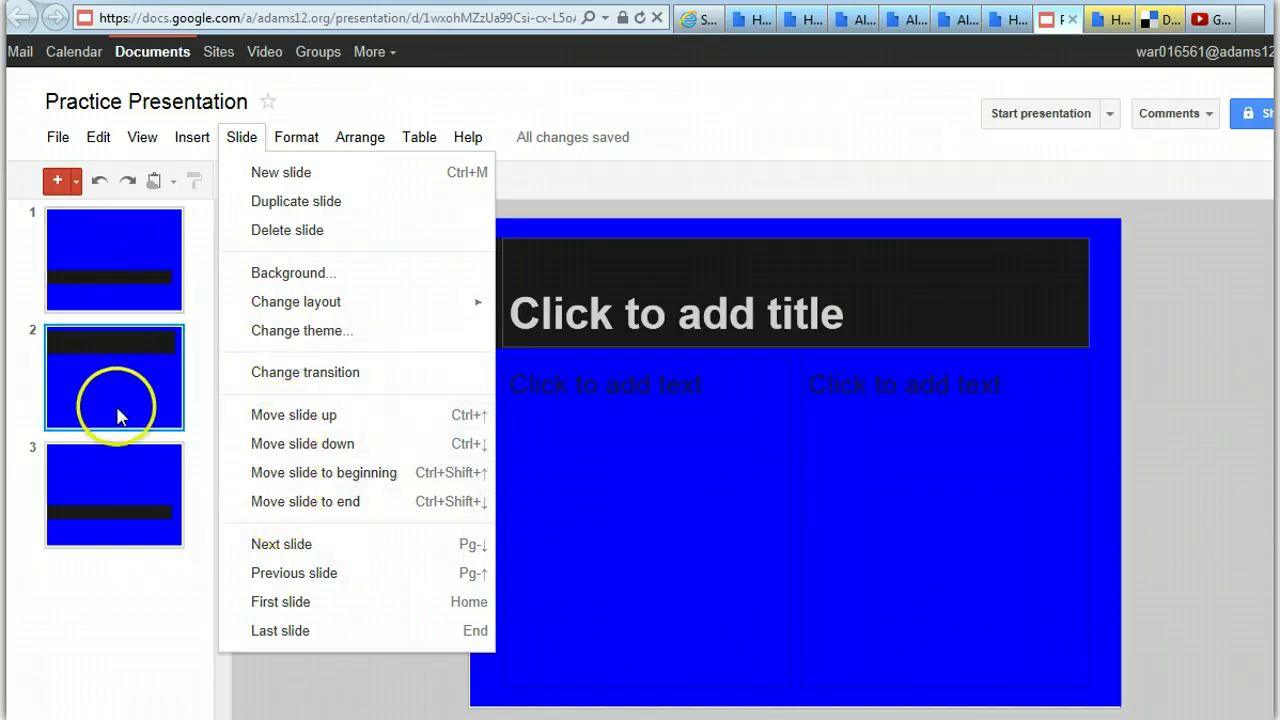
# - Drag the two-column slide to the top of the filmstrip, ahead of both title slides
pyautogui.moveTo(117, 420); pyautogui.dragTo(116, 345)
pyautogui.moveTo(131, 250); pyautogui.dragTo(120, 445)
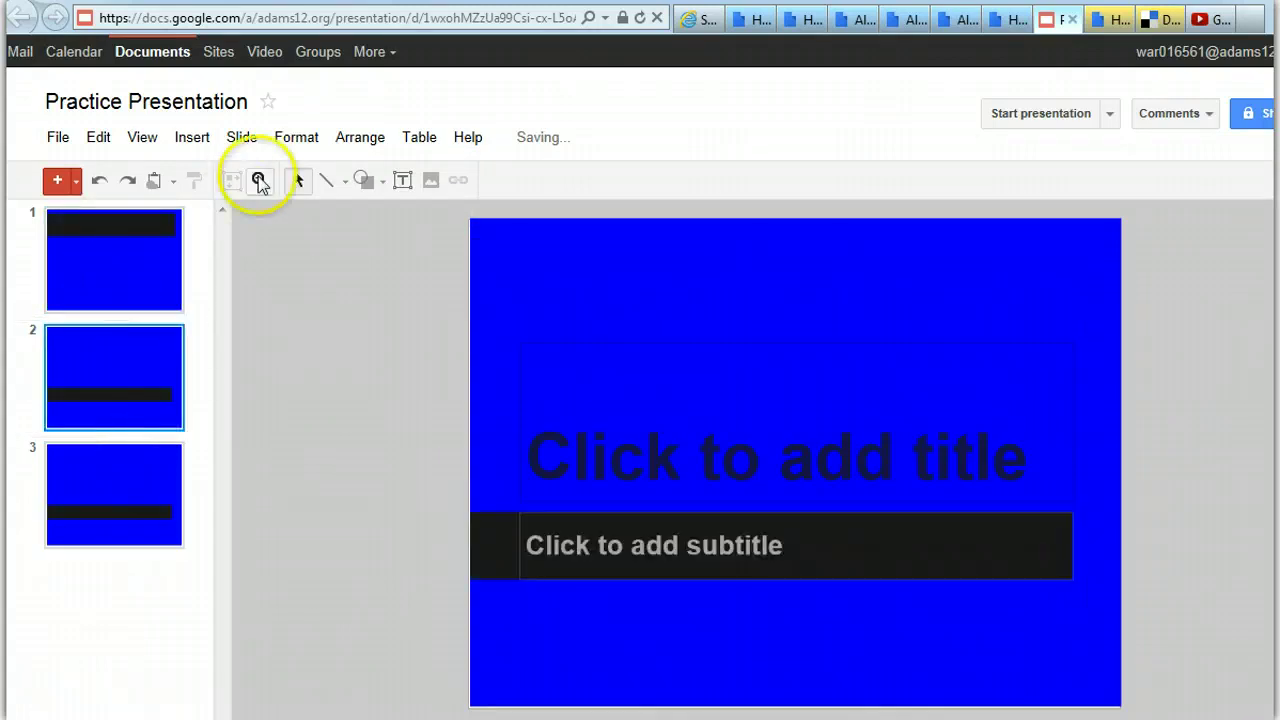
pyautogui.click(241, 140)
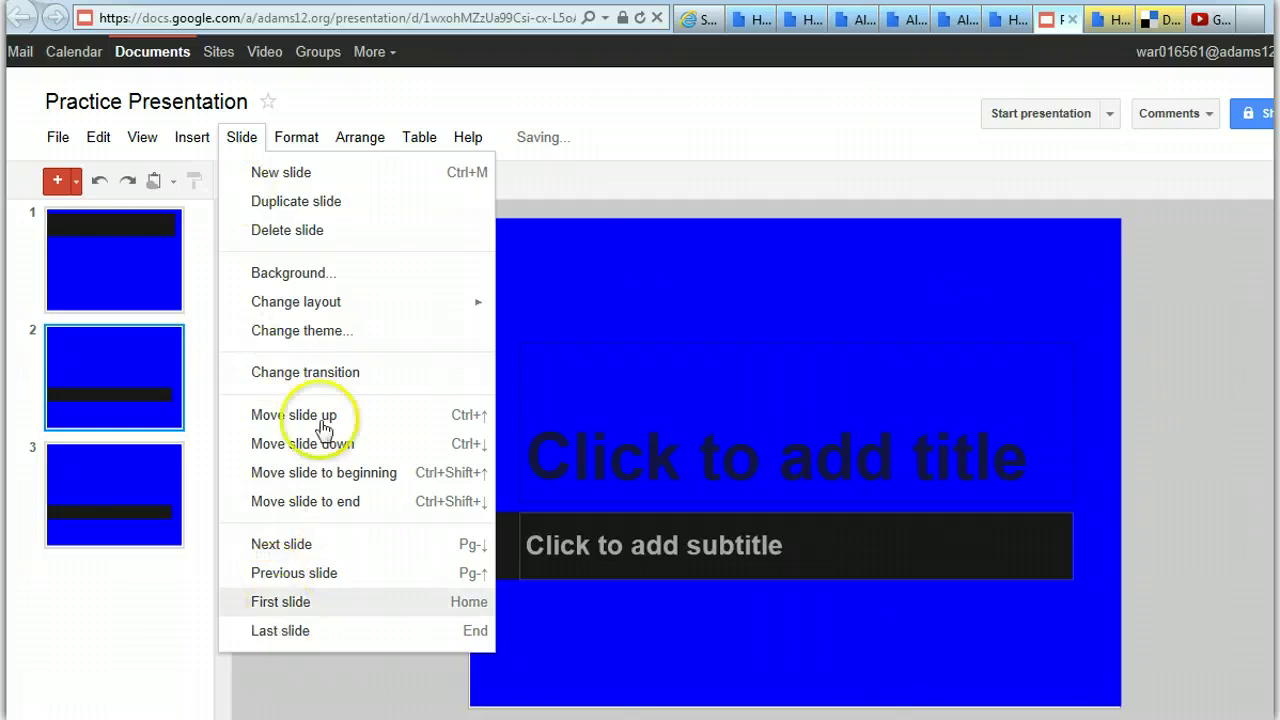
# - Enter 'typing it' as slide 1's title, then select the left text column
pyautogui.click(306, 140)
pyautogui.click(108, 229)
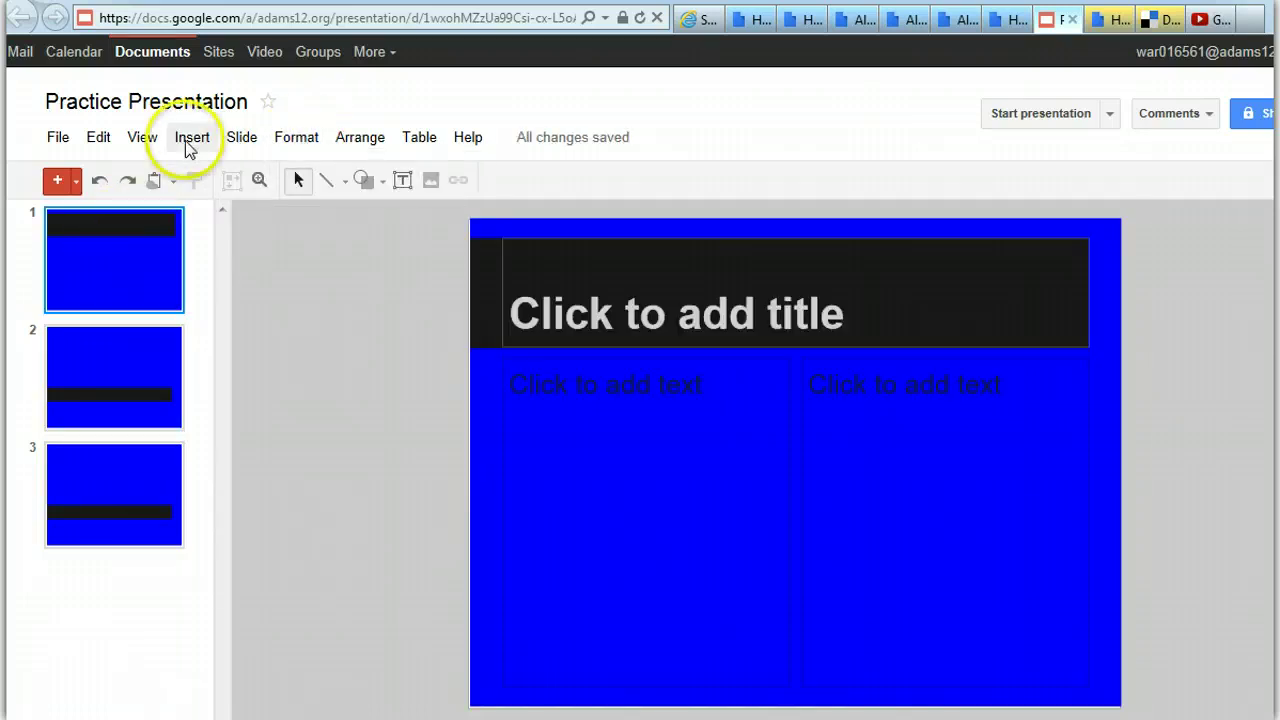
pyautogui.click(640, 318)
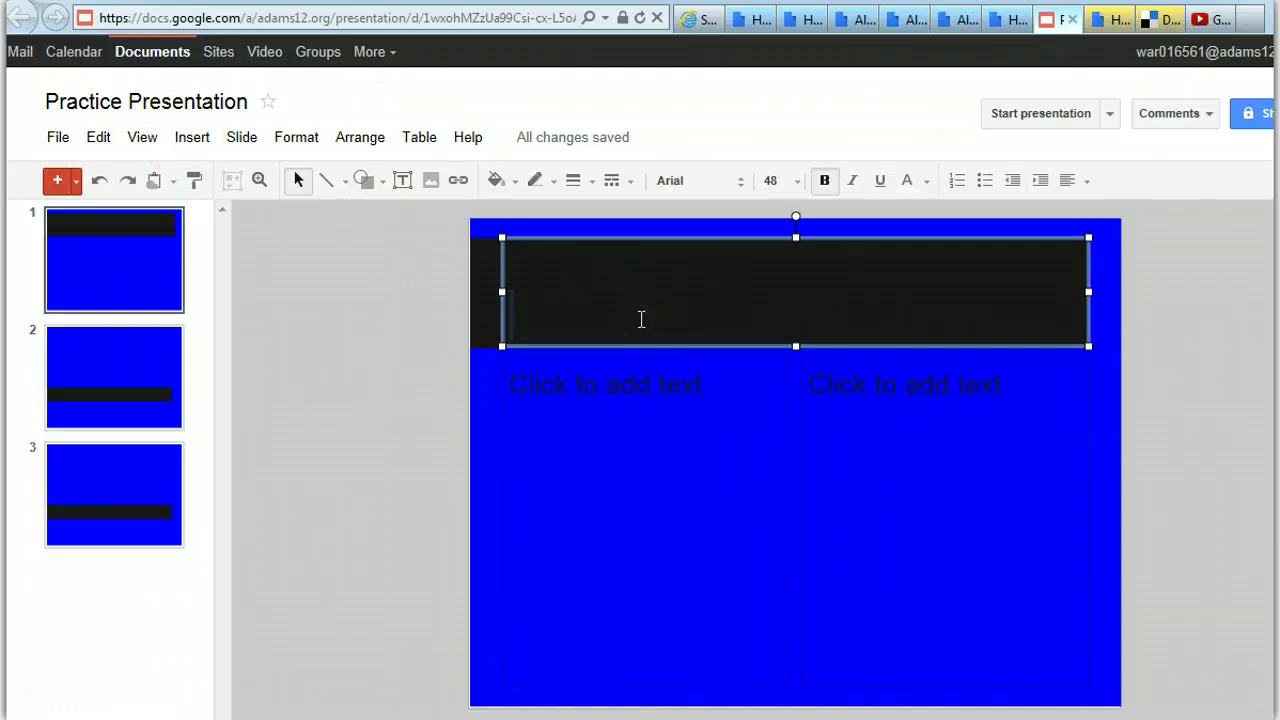
pyautogui.write('typing it')
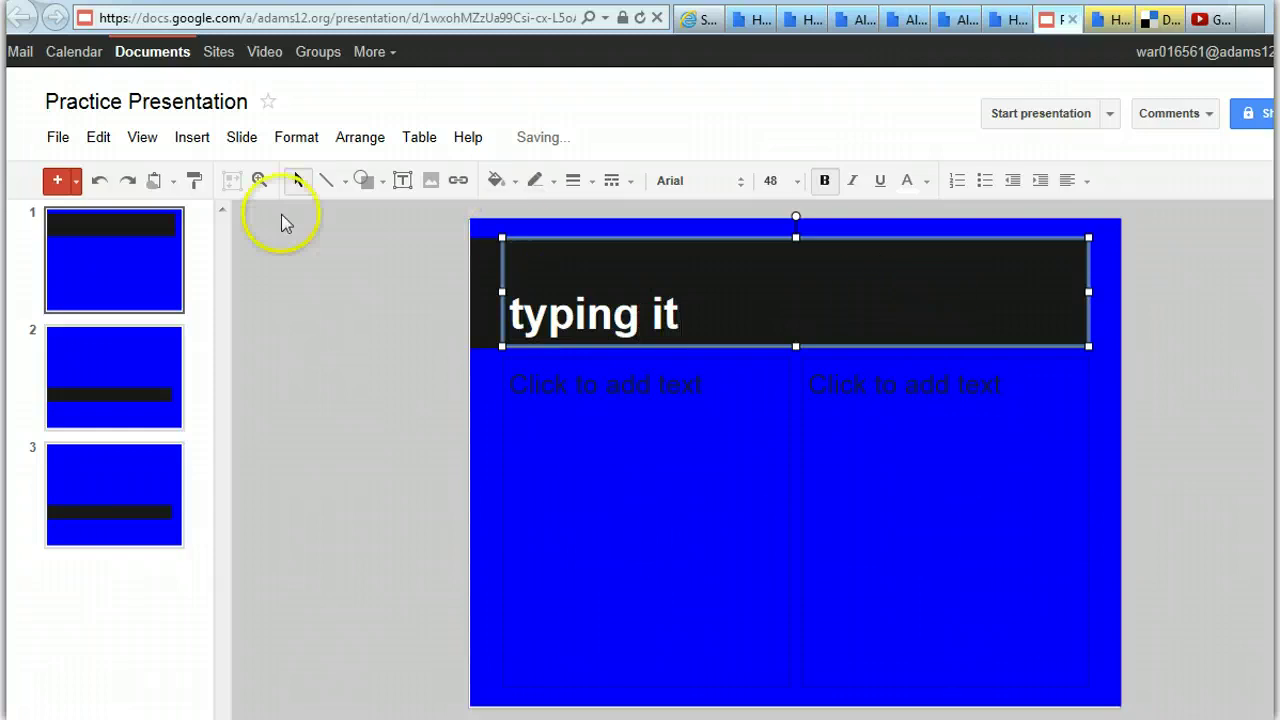
pyautogui.moveTo(714, 306); pyautogui.dragTo(510, 314)
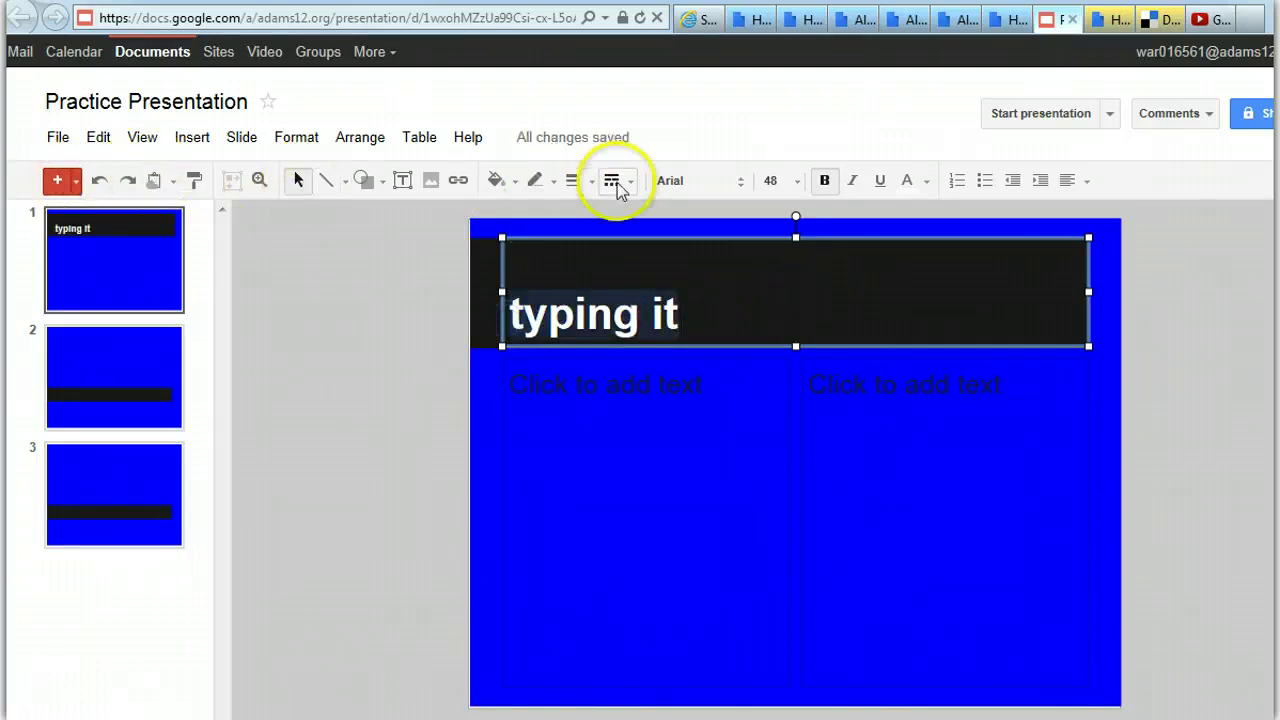
pyautogui.click(620, 456)
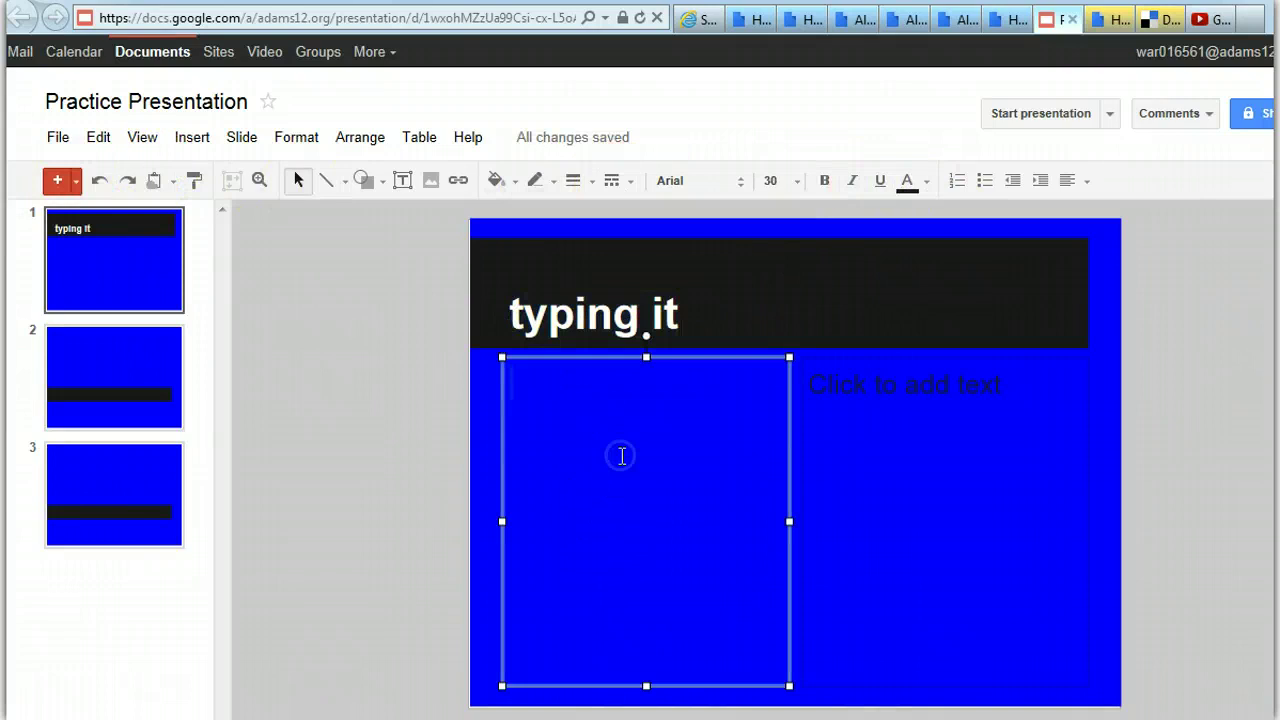
# - Draw a text box in slide 1's left column reading 'typing in the text box'
pyautogui.click(198, 138)
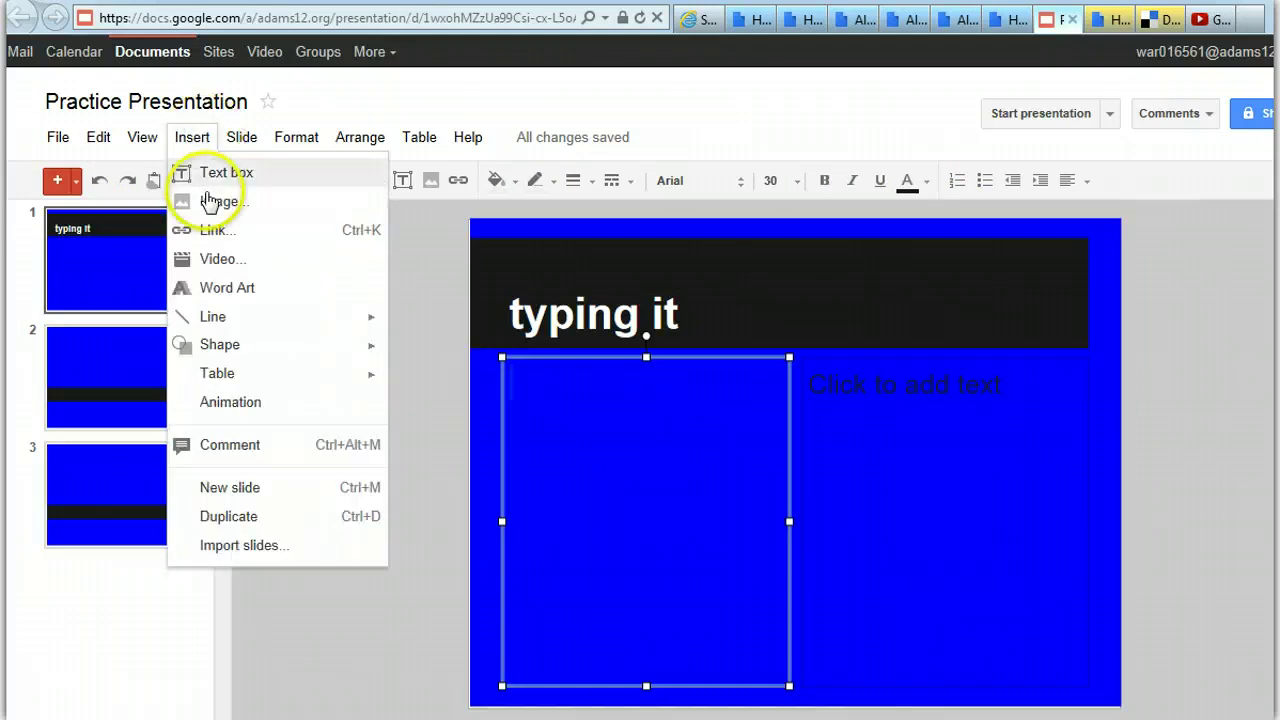
pyautogui.click(196, 172)
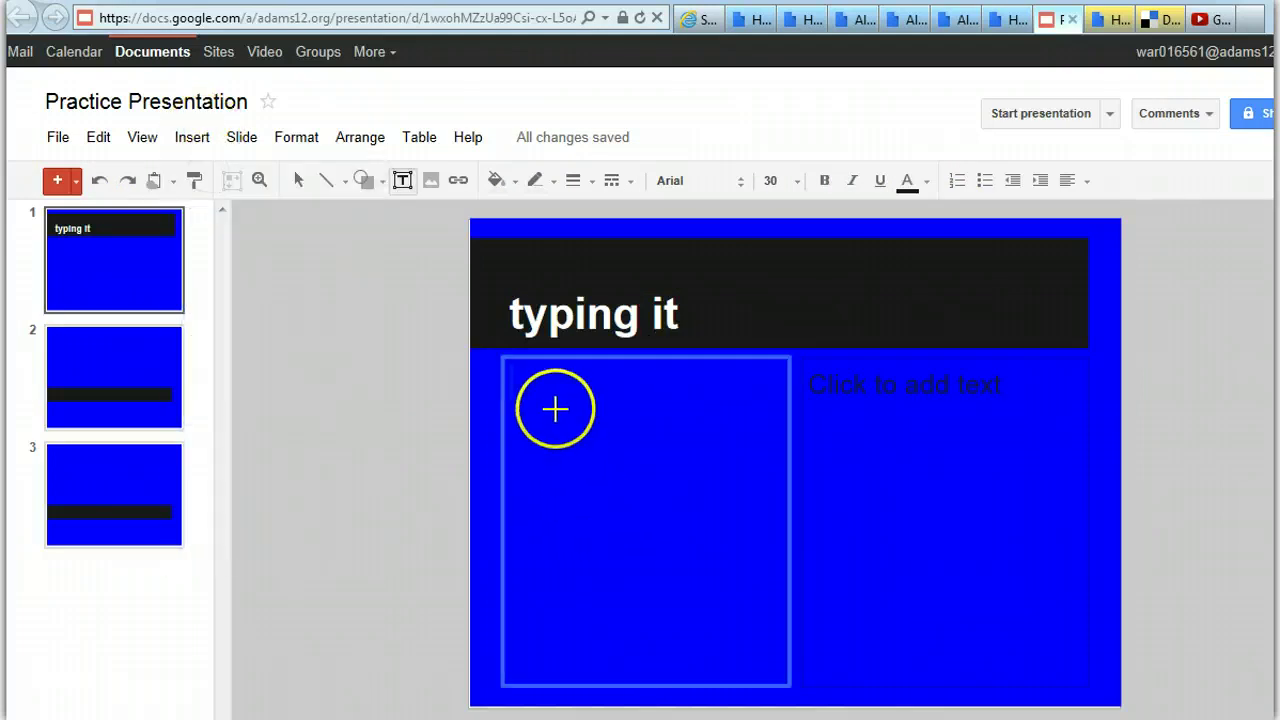
pyautogui.moveTo(541, 387); pyautogui.dragTo(736, 501)
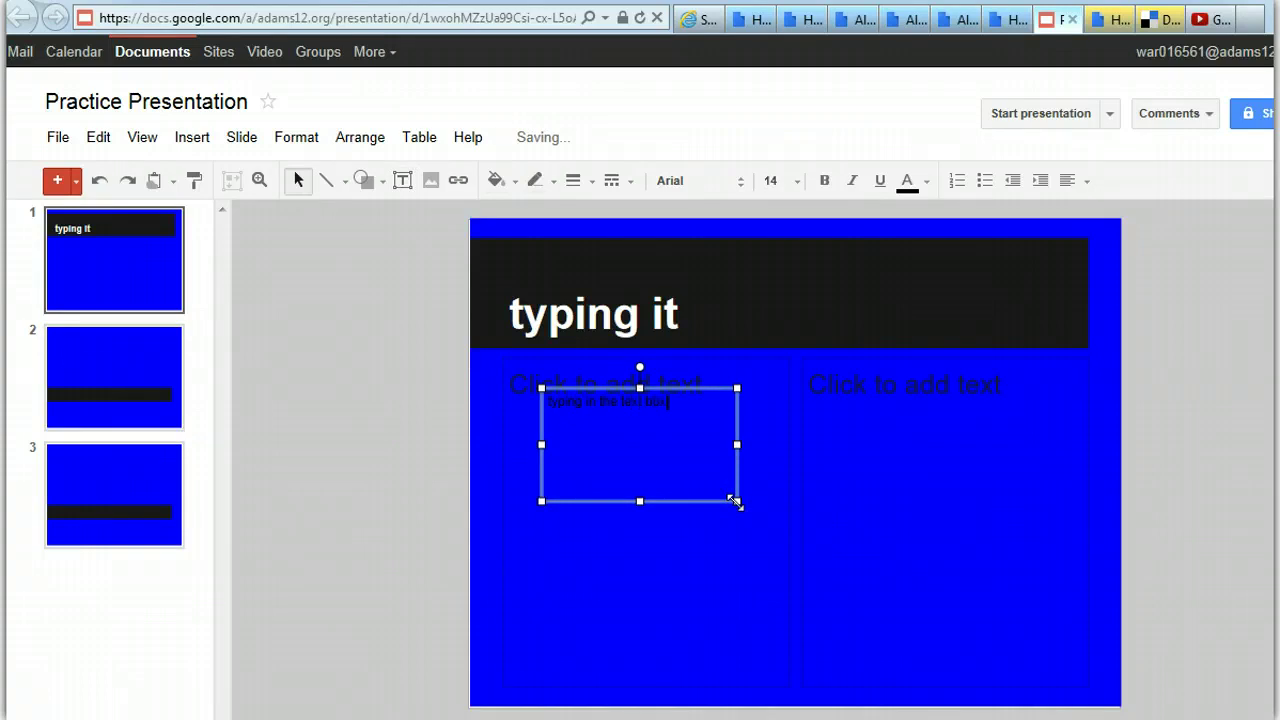
pyautogui.click(760, 401)
pyautogui.click(688, 401)
pyautogui.click(585, 606)
pyautogui.click(192, 138)
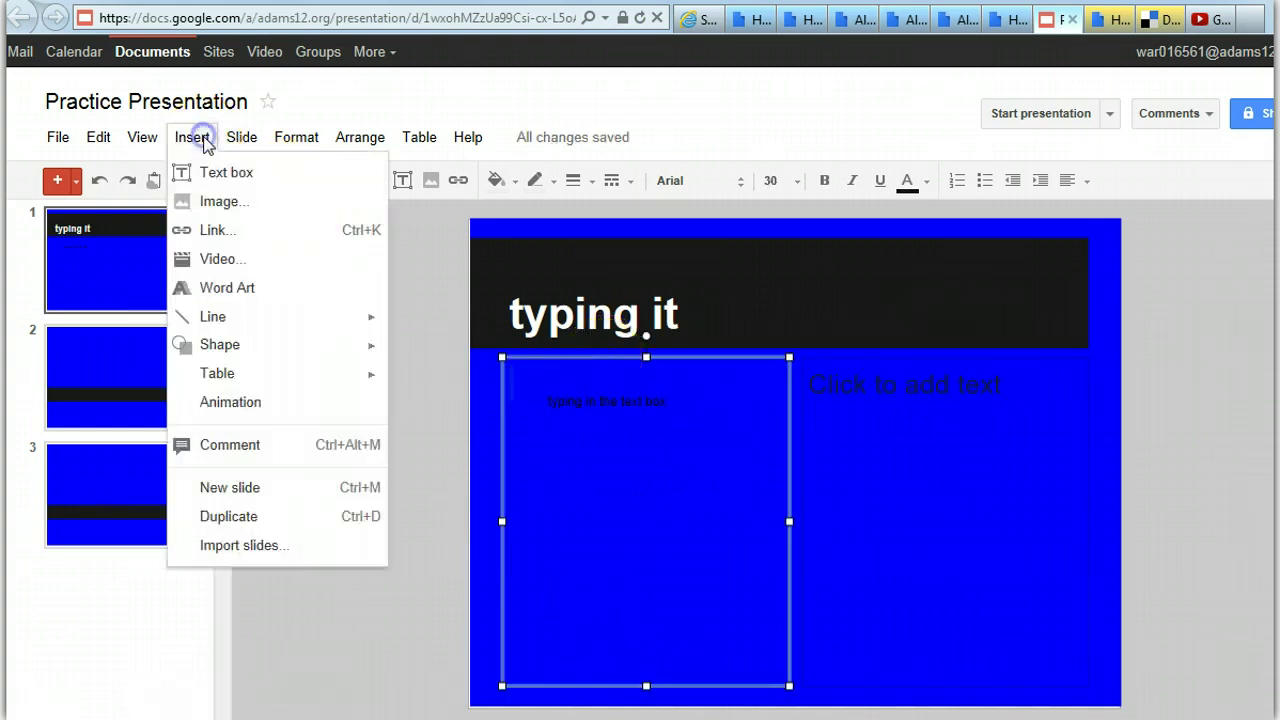
# - Insert the beagle photo from a Google Image Search for 'dog'
pyautogui.click(212, 204)
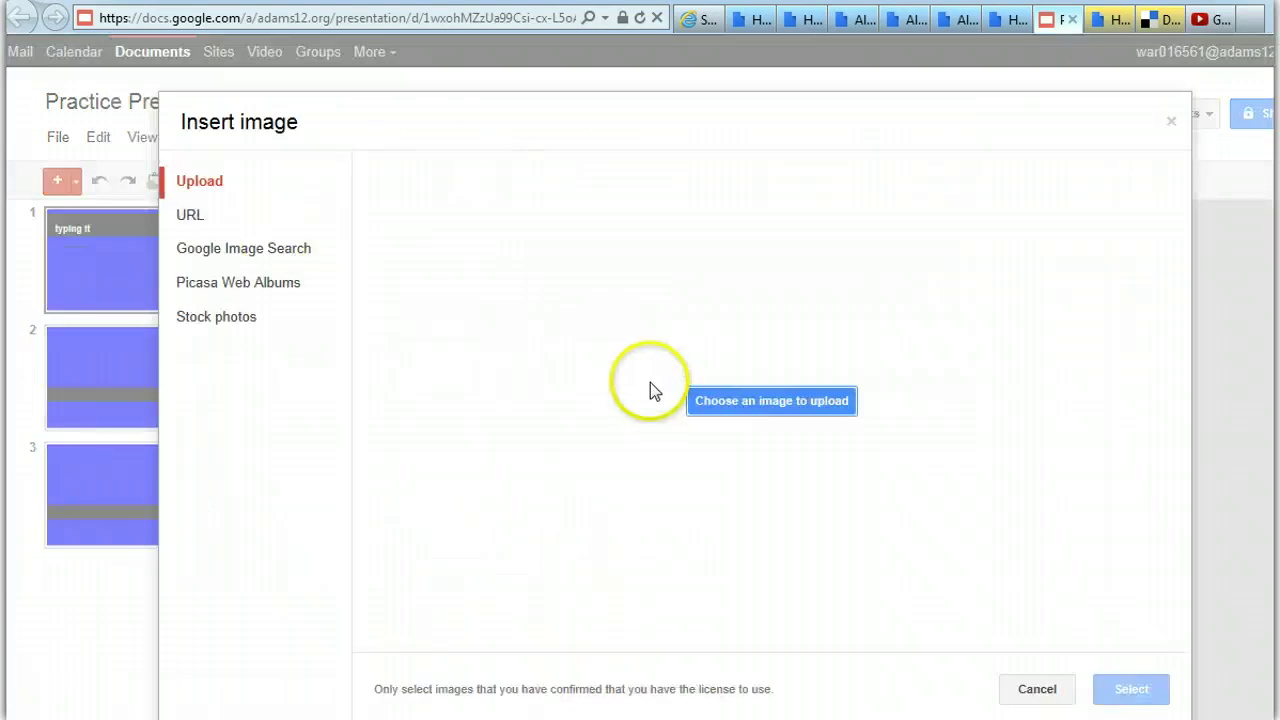
pyautogui.click(305, 257)
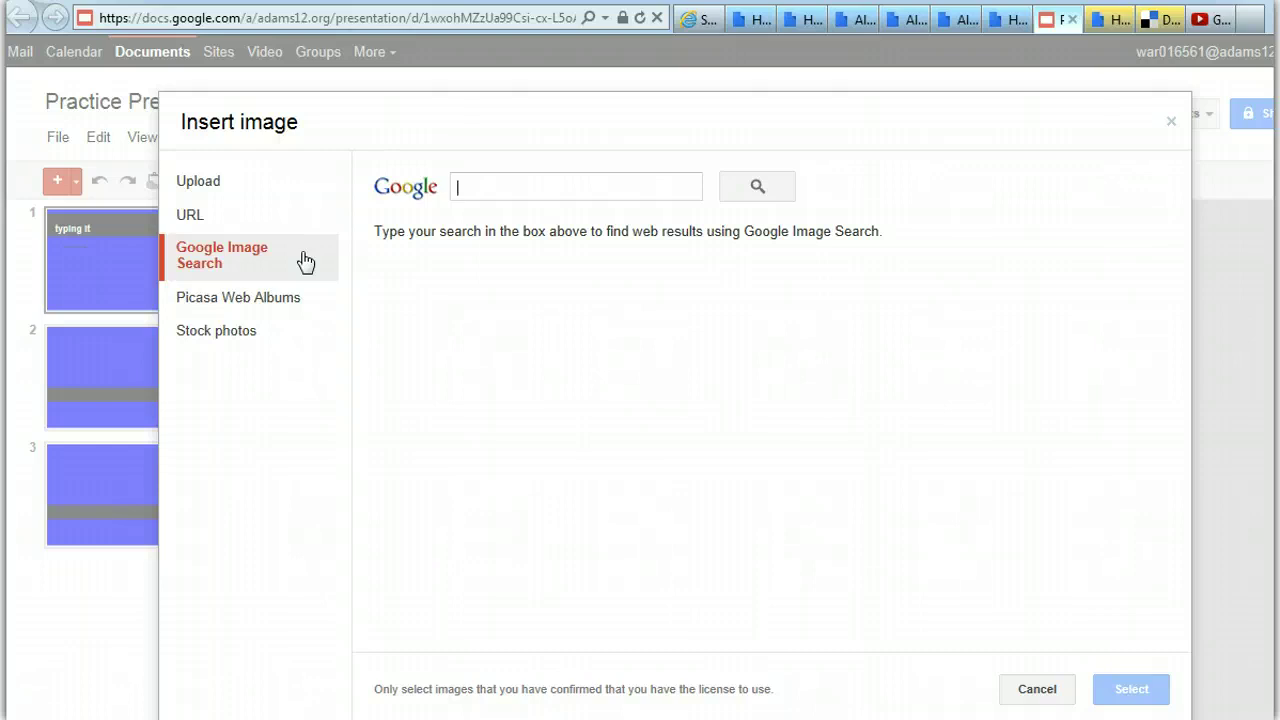
pyautogui.write('dog')
pyautogui.press('Return')
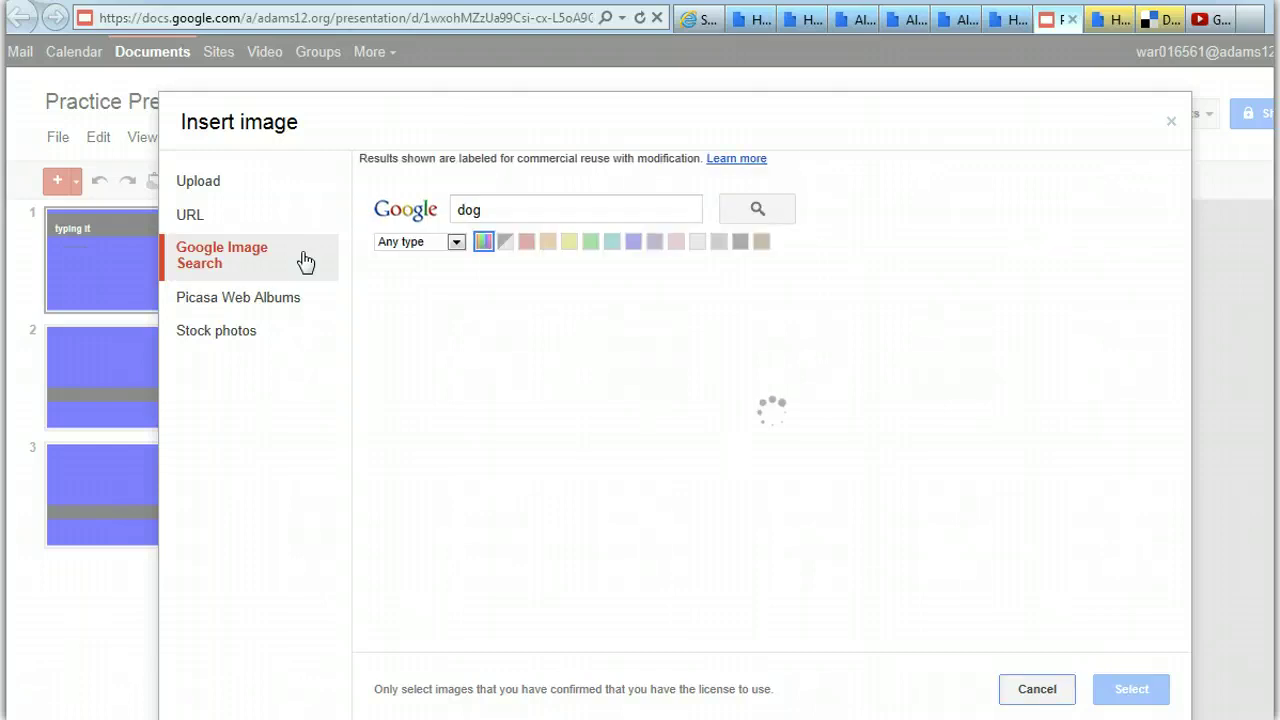
pyautogui.click(623, 343)
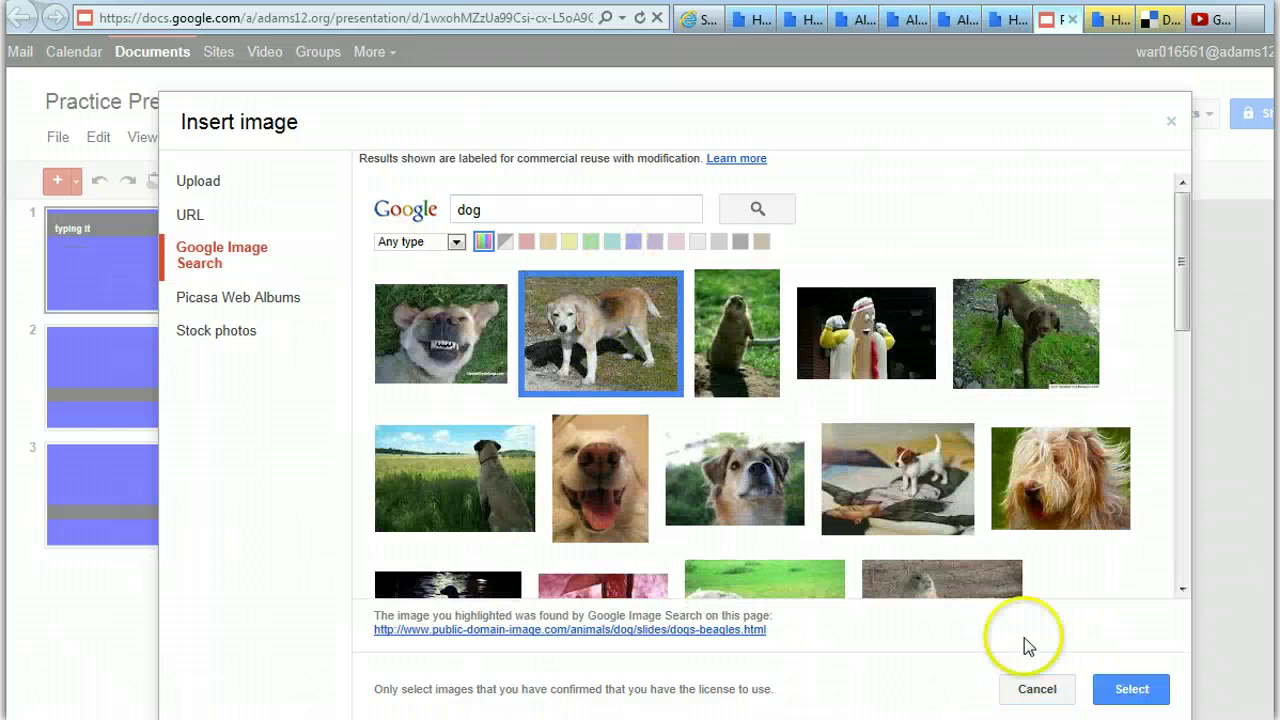
pyautogui.click(1131, 689)
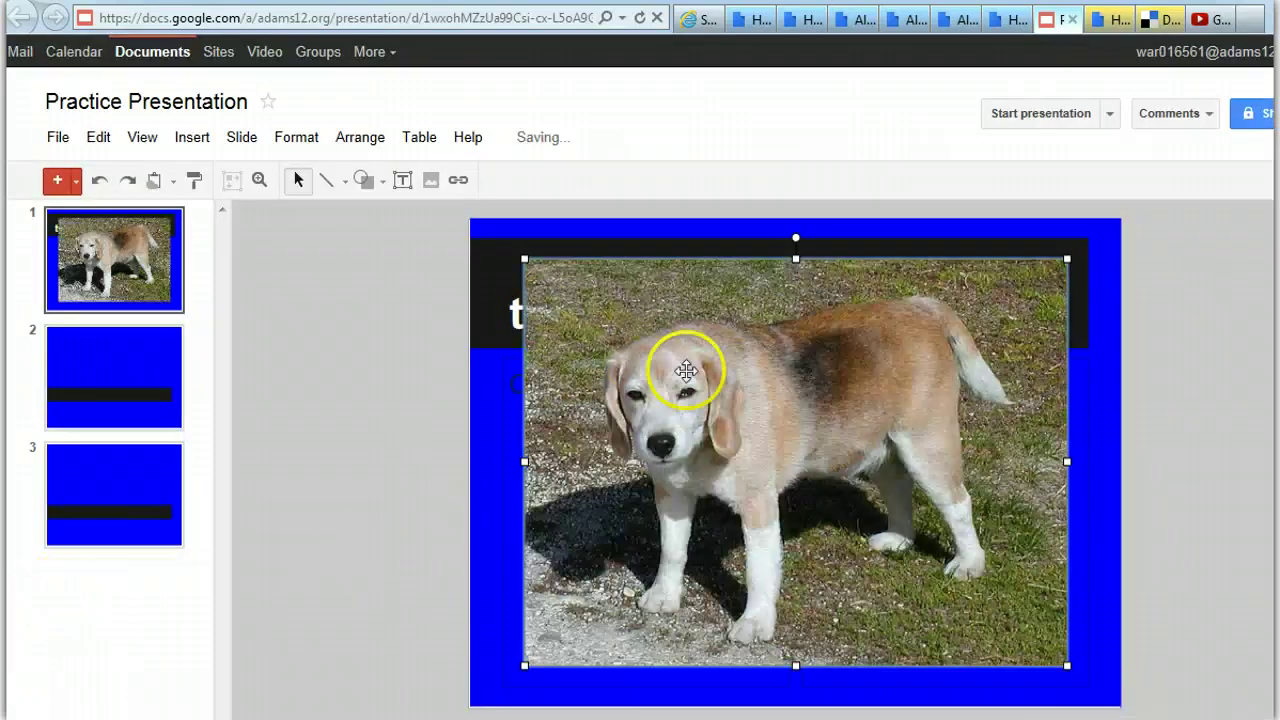
# - Shrink the beagle photo and move it into the left column below the text box
pyautogui.moveTo(525, 260); pyautogui.dragTo(791, 459)
pyautogui.moveTo(886, 534); pyautogui.dragTo(633, 512)
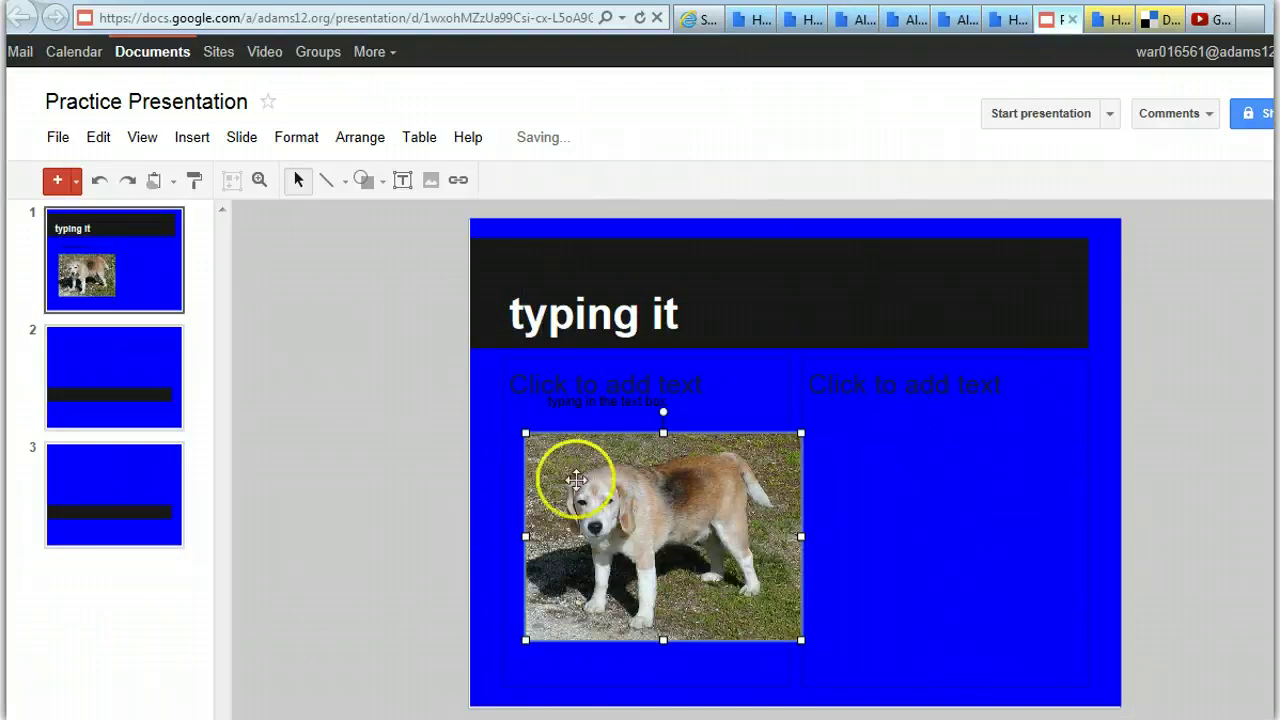
pyautogui.click(200, 140)
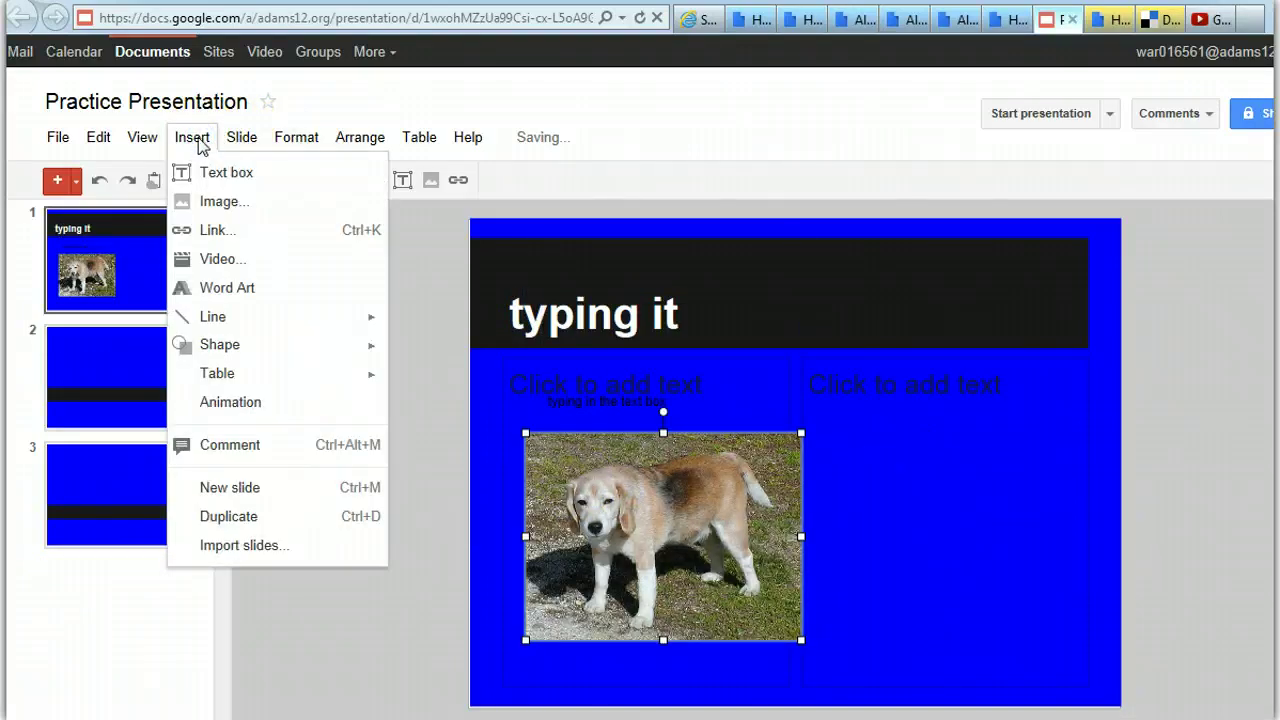
pyautogui.click(213, 232)
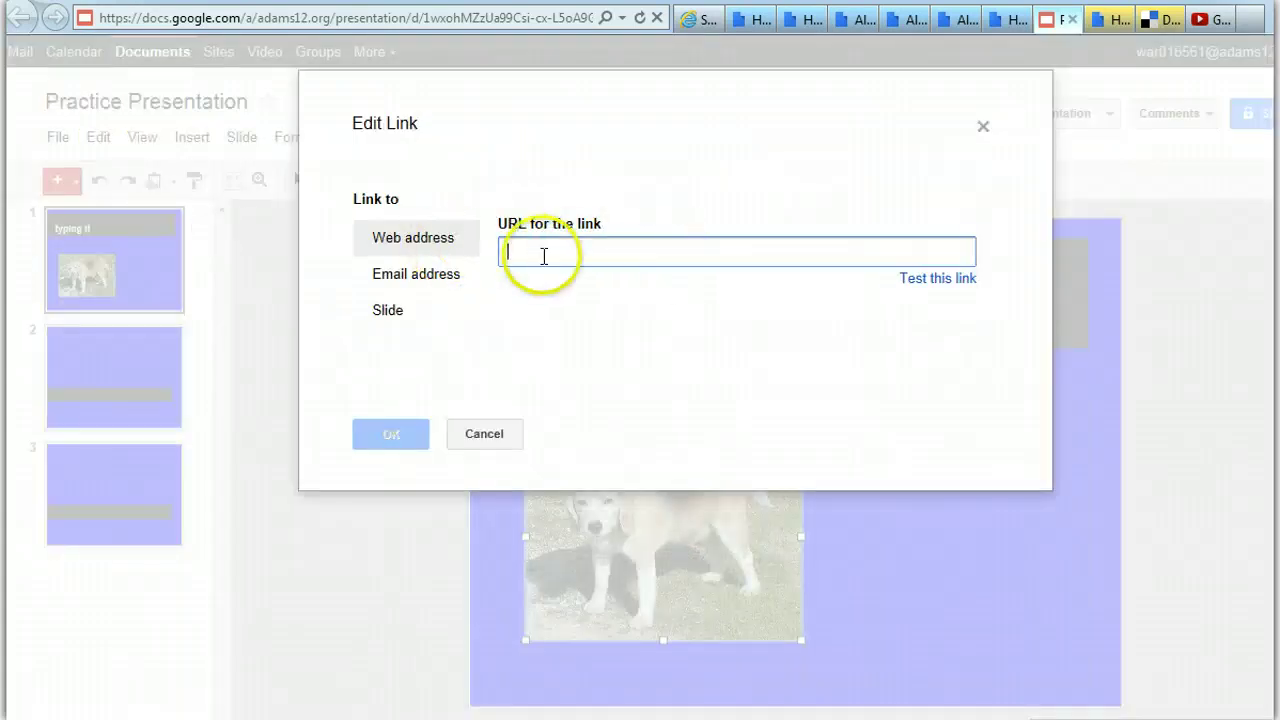
pyautogui.write('ww')
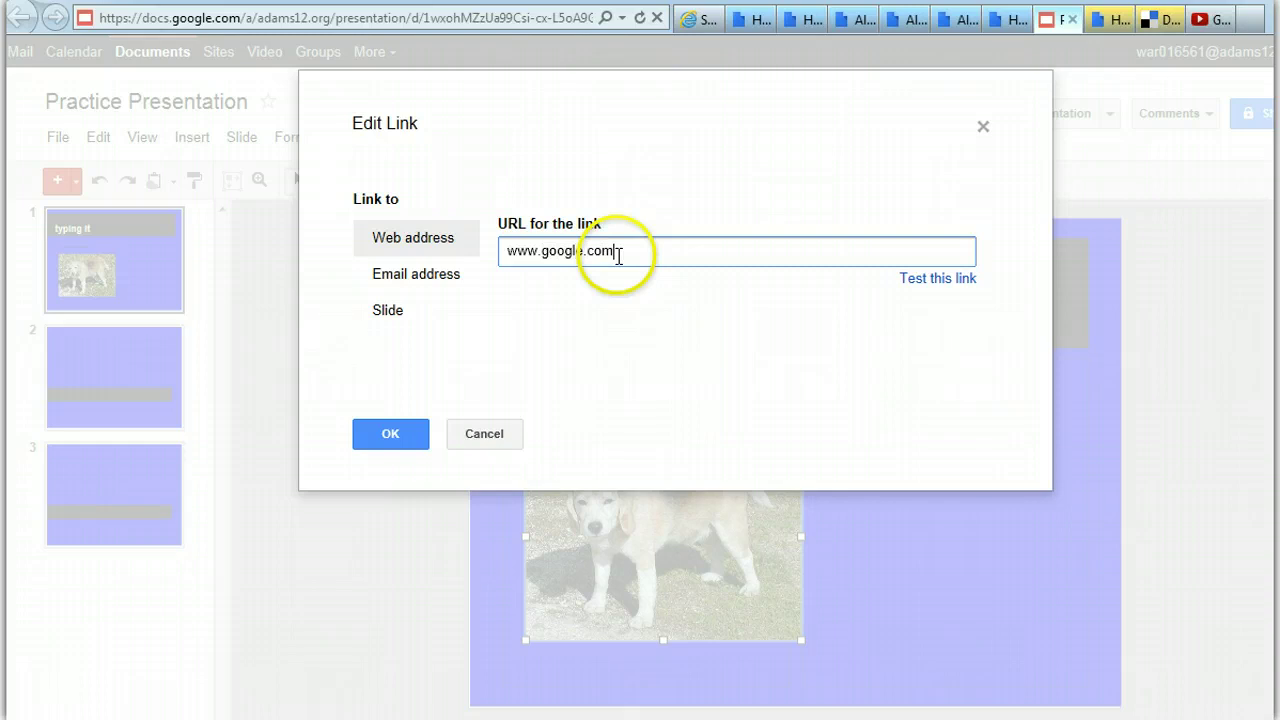
pyautogui.write('w.google.com')
pyautogui.click(391, 434)
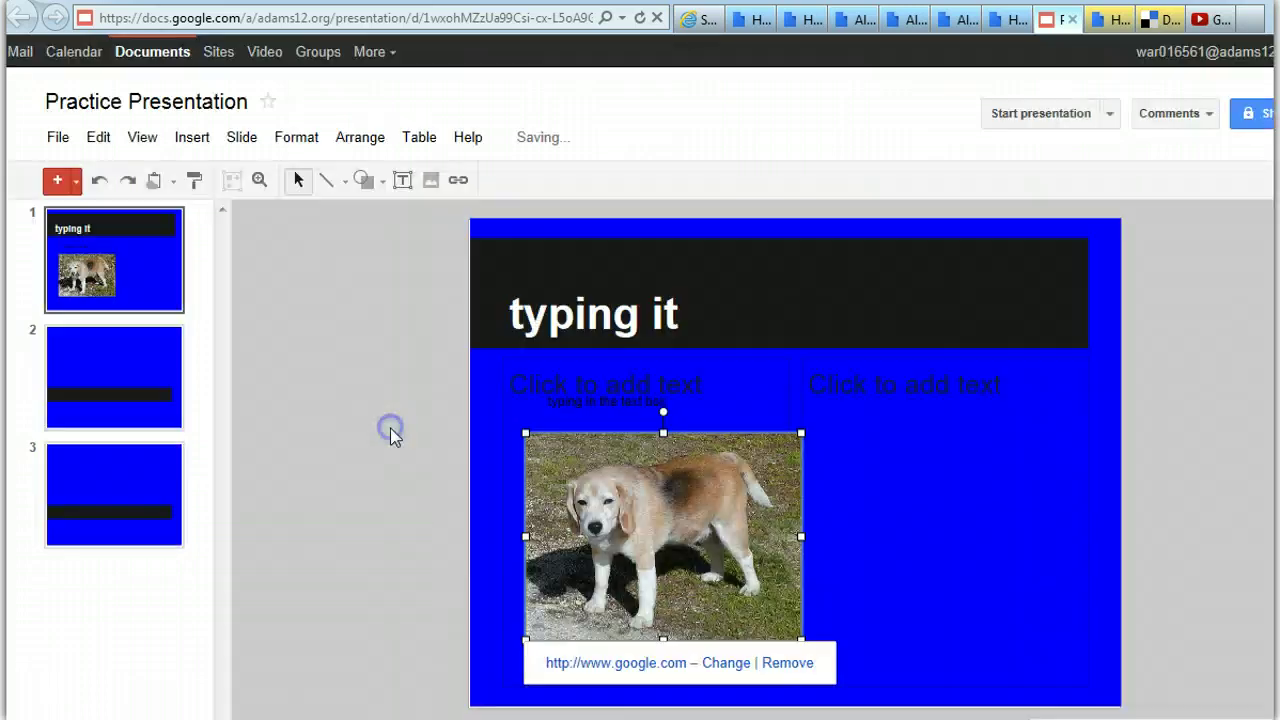
pyautogui.click(640, 663)
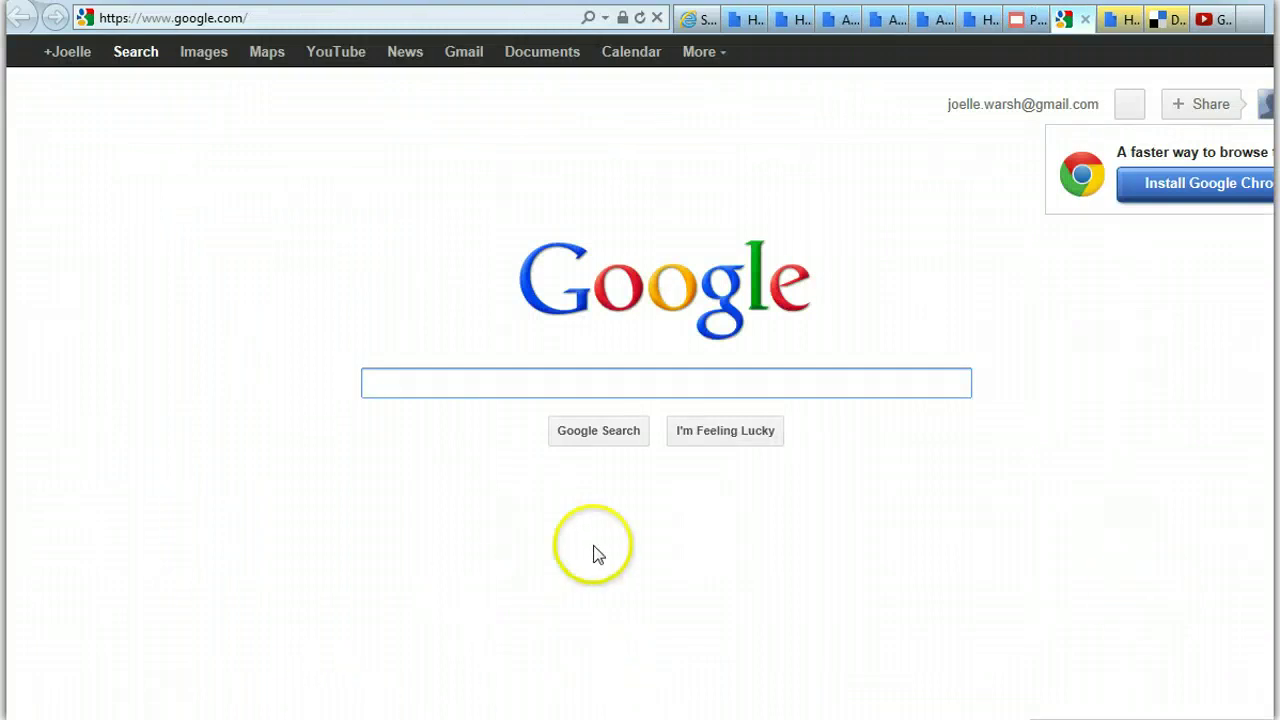
pyautogui.click(1027, 20)
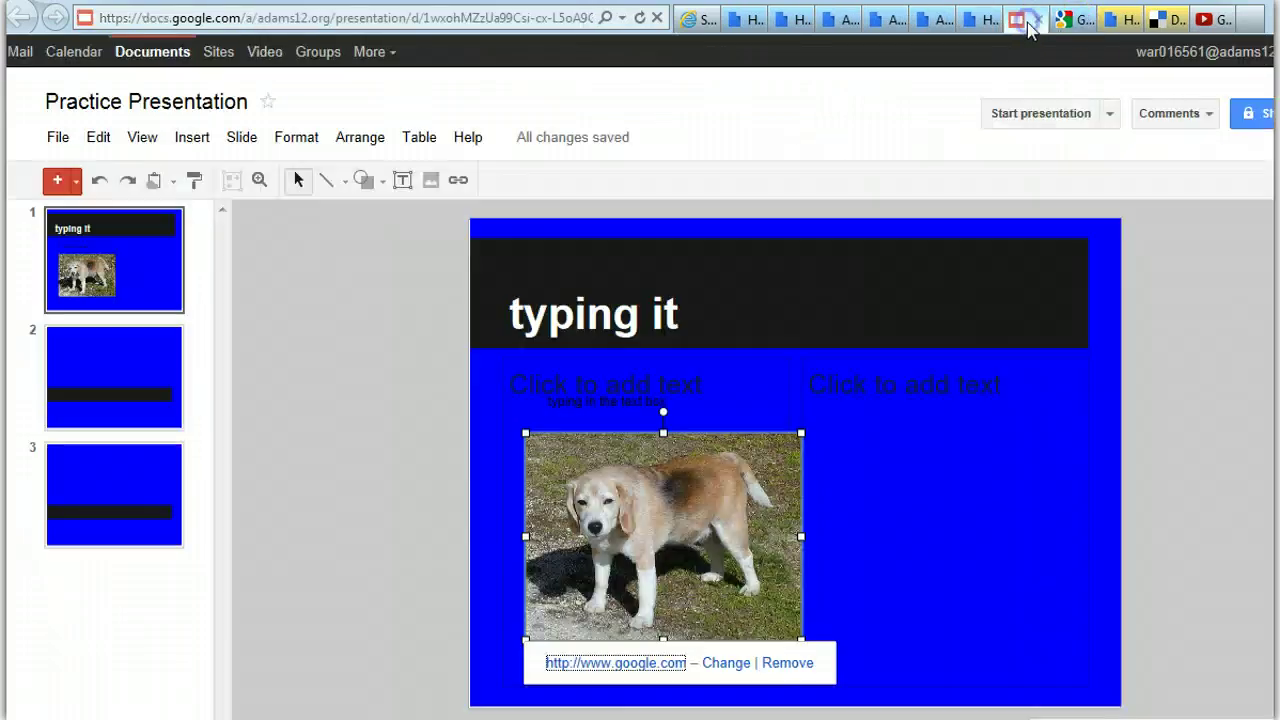
# - Cancel a link on the 'typing in the text box' box and switch to slide 2
pyautogui.click(920, 457)
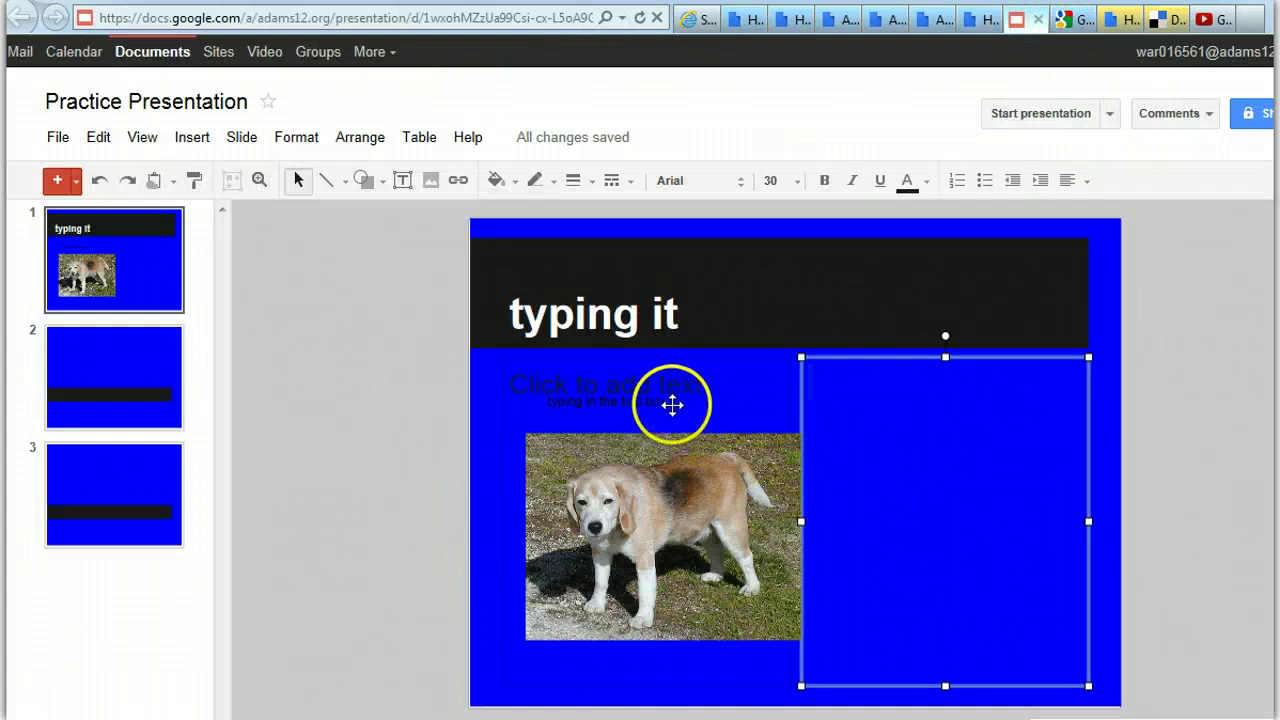
pyautogui.click(676, 403)
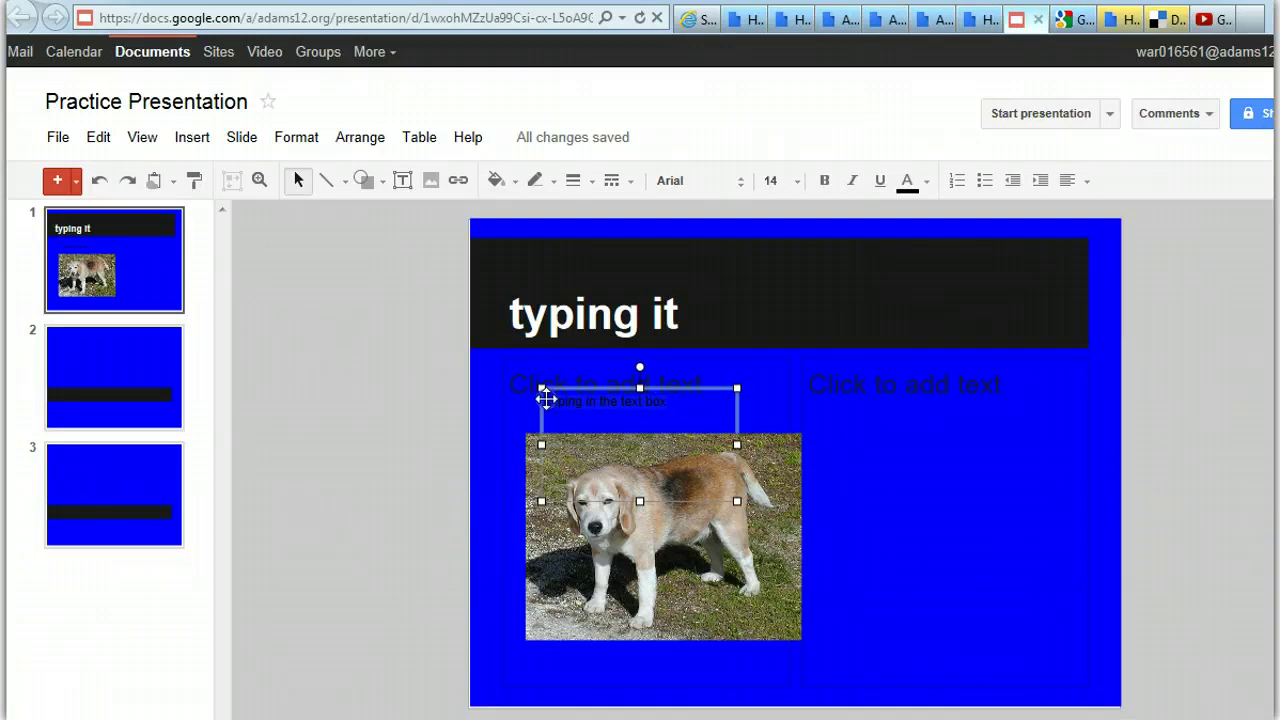
pyautogui.click(190, 137)
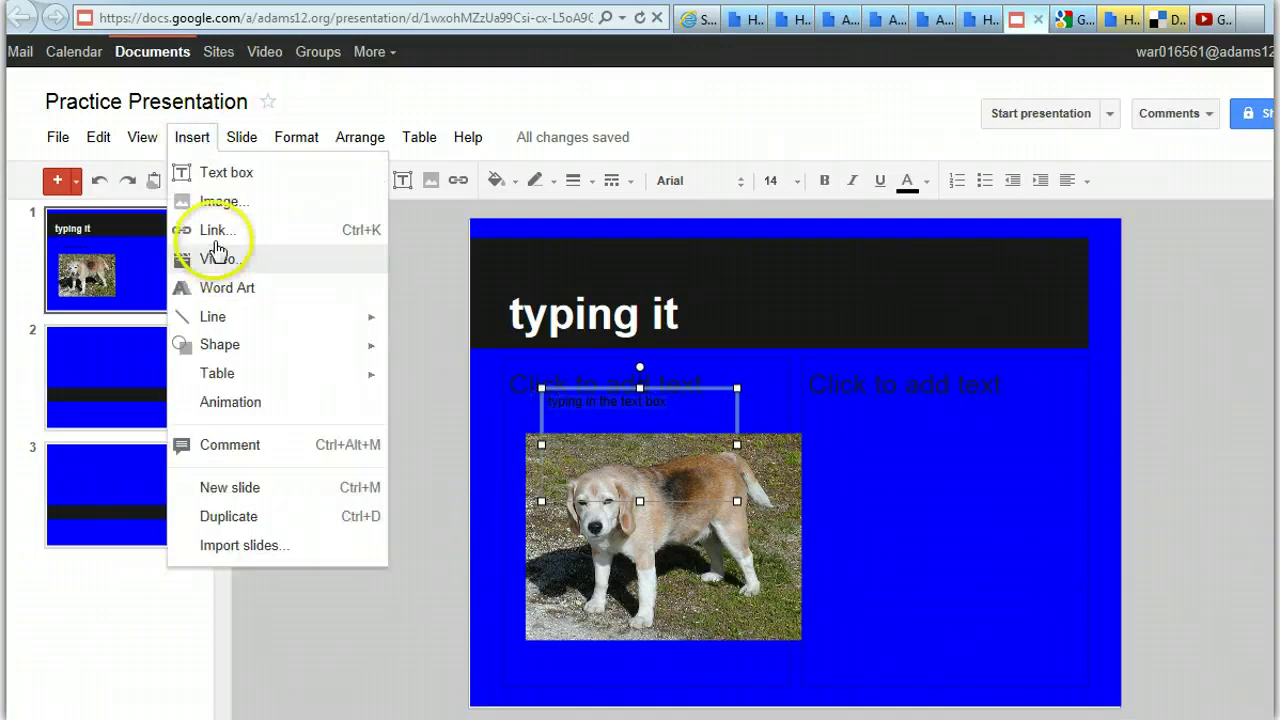
pyautogui.click(215, 232)
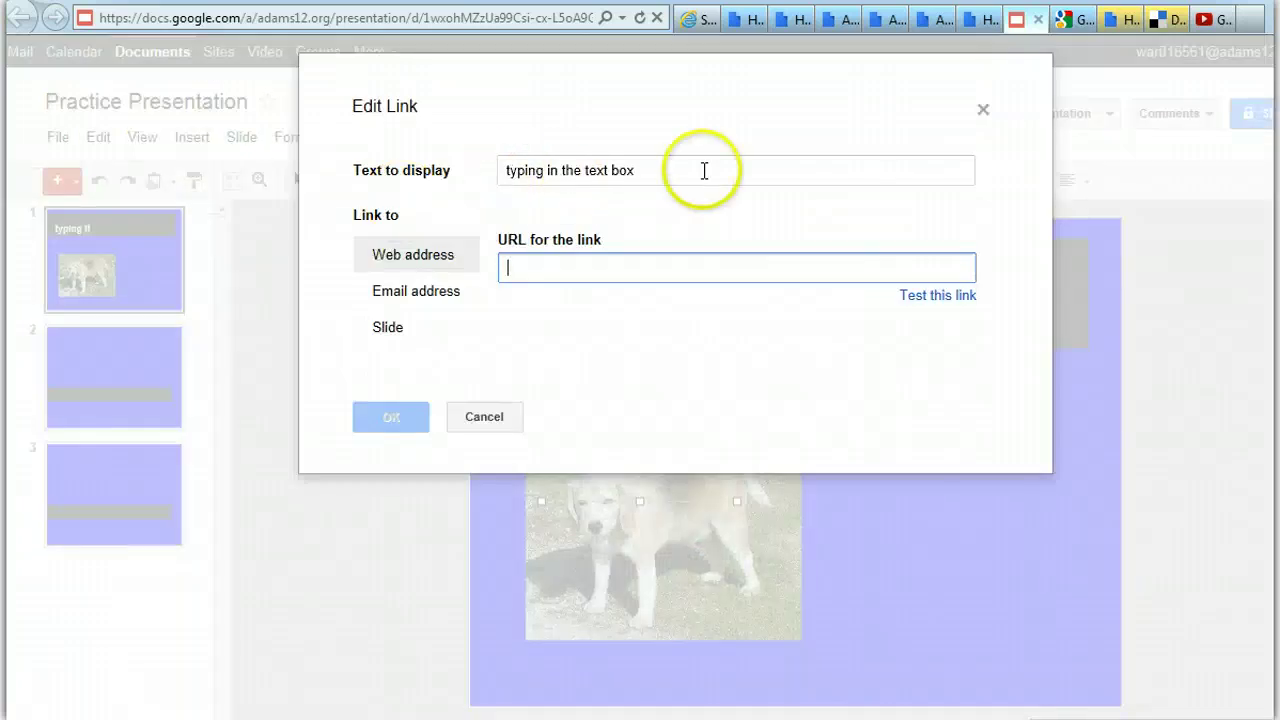
pyautogui.click(392, 418)
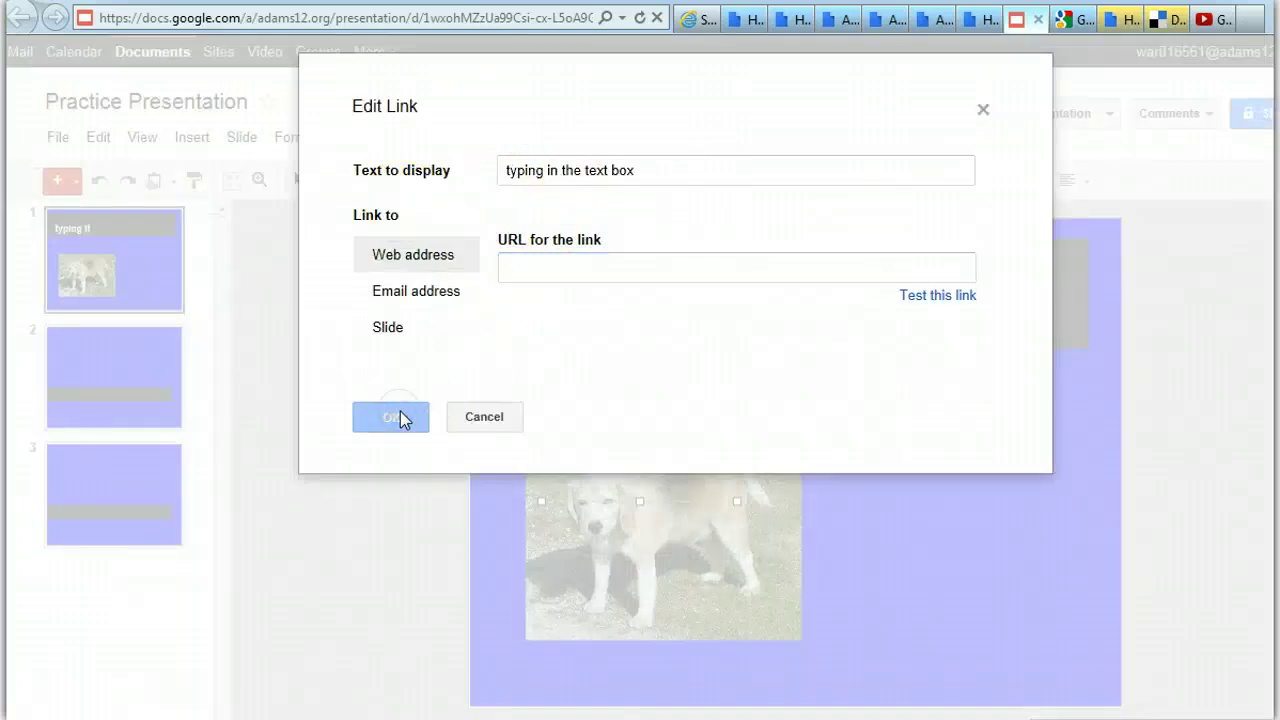
pyautogui.click(482, 417)
pyautogui.click(143, 380)
pyautogui.click(191, 195)
# - Embed the 'Google Docs Organizing and Sharing' YouTube video by URL and move it above the subtitle
pyautogui.click(192, 137)
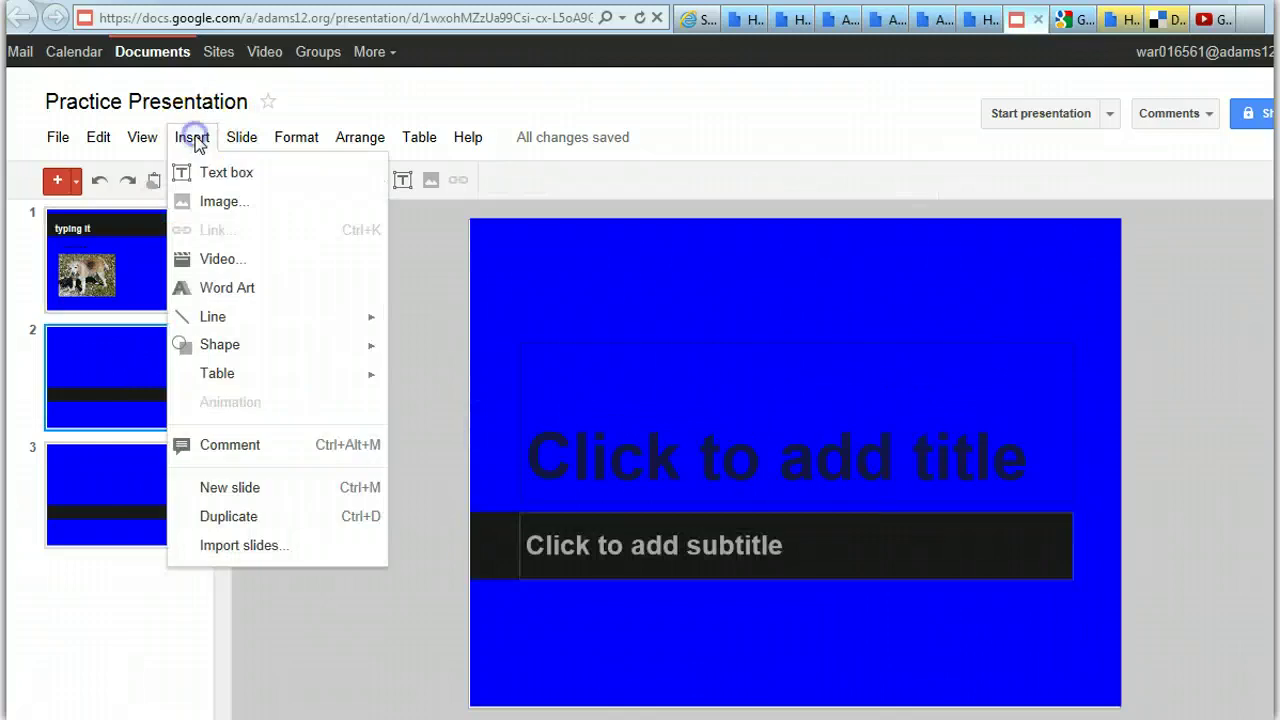
pyautogui.click(236, 263)
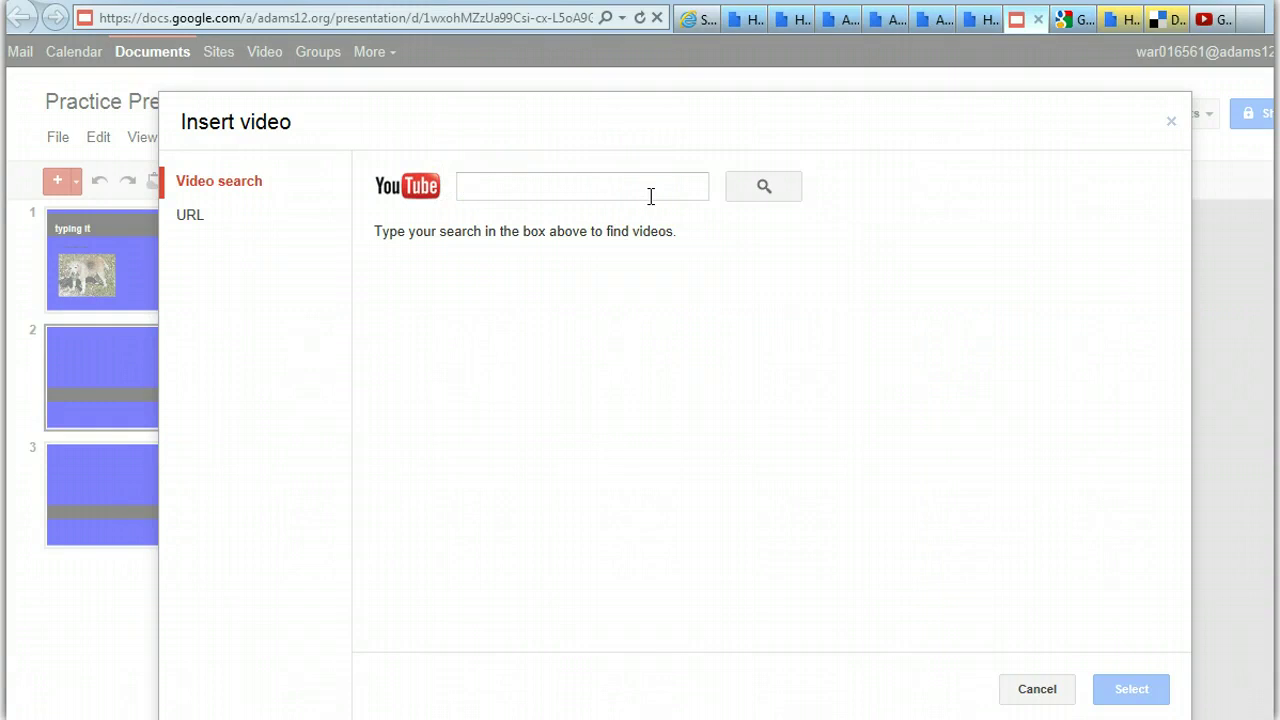
pyautogui.click(188, 215)
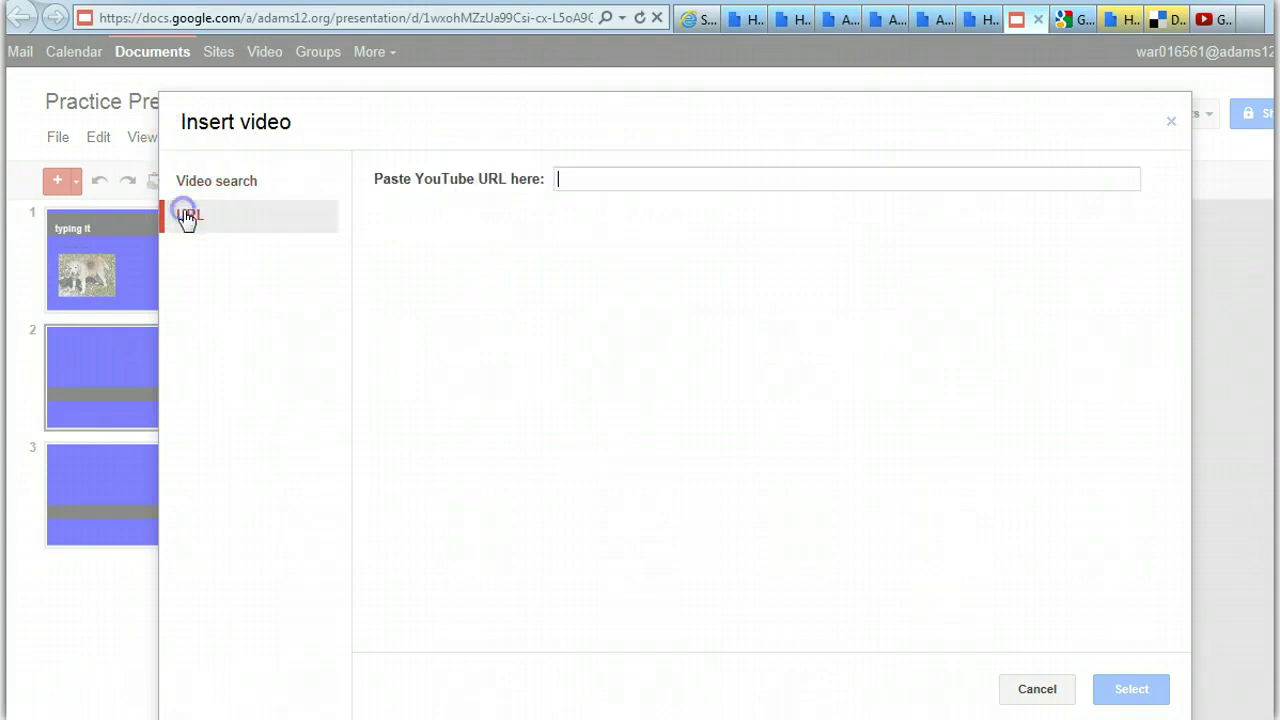
pyautogui.rightClick(562, 178)
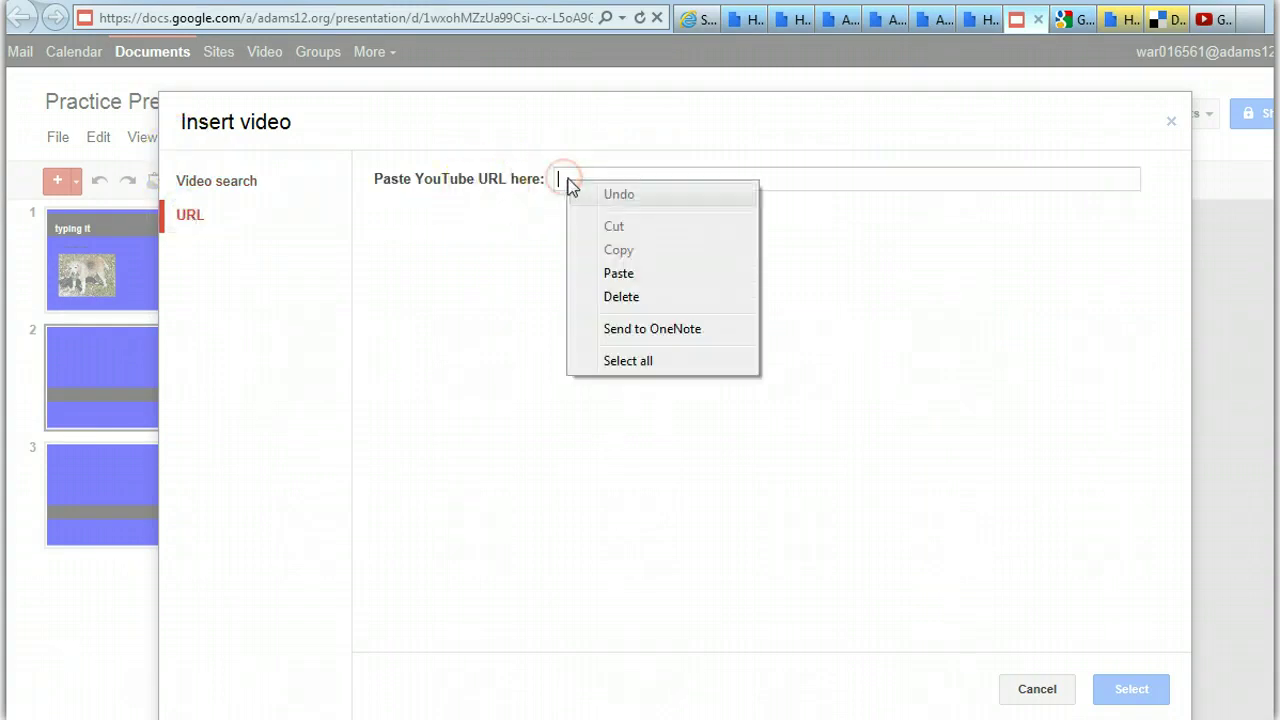
pyautogui.click(621, 270)
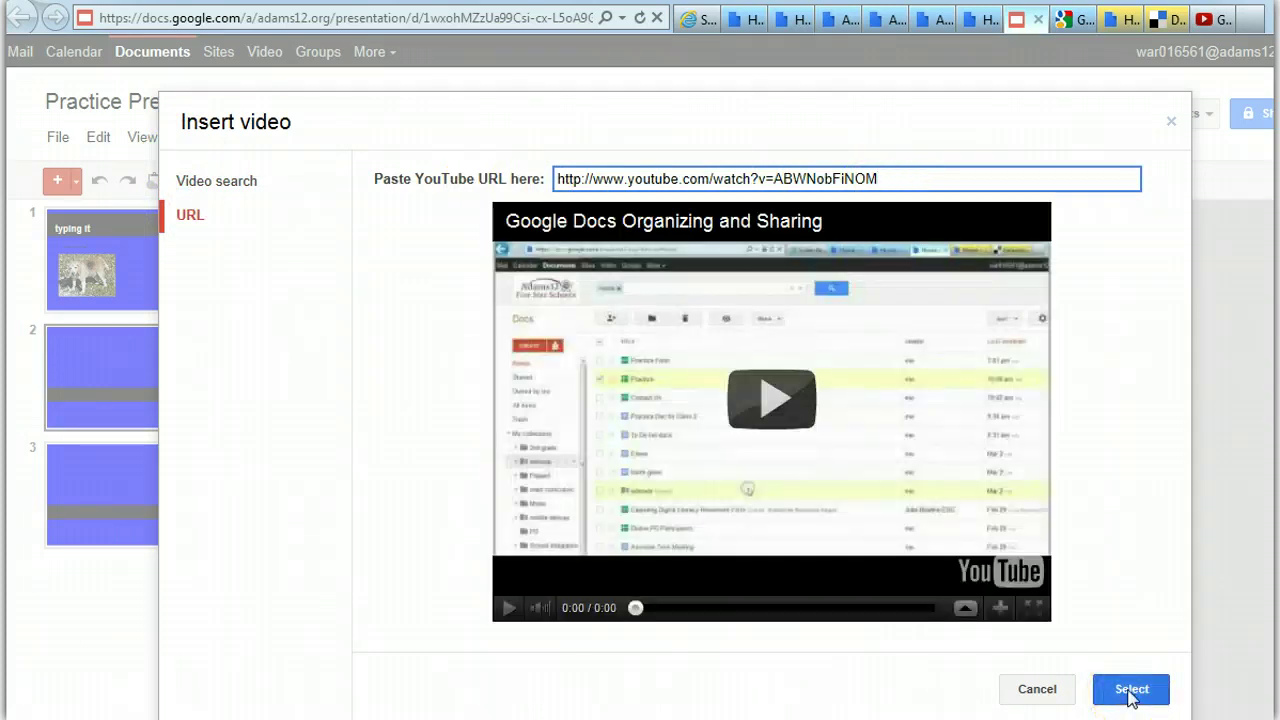
pyautogui.click(1131, 692)
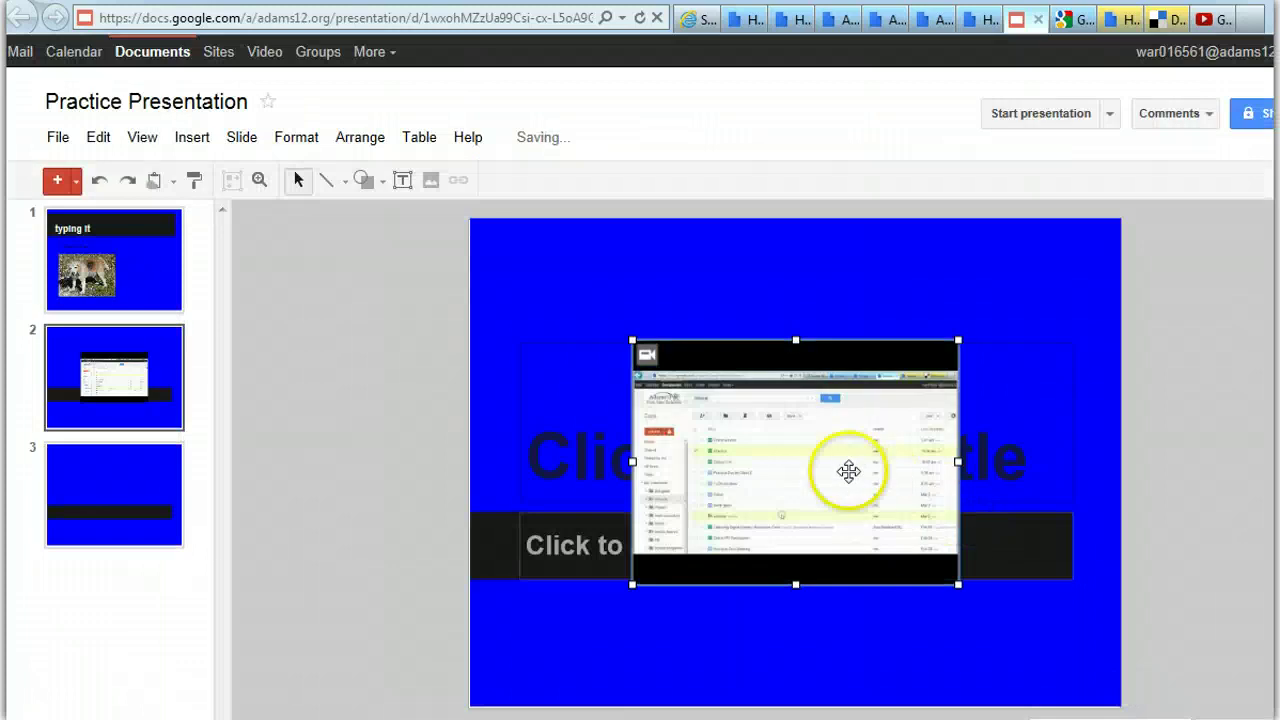
pyautogui.click(846, 471)
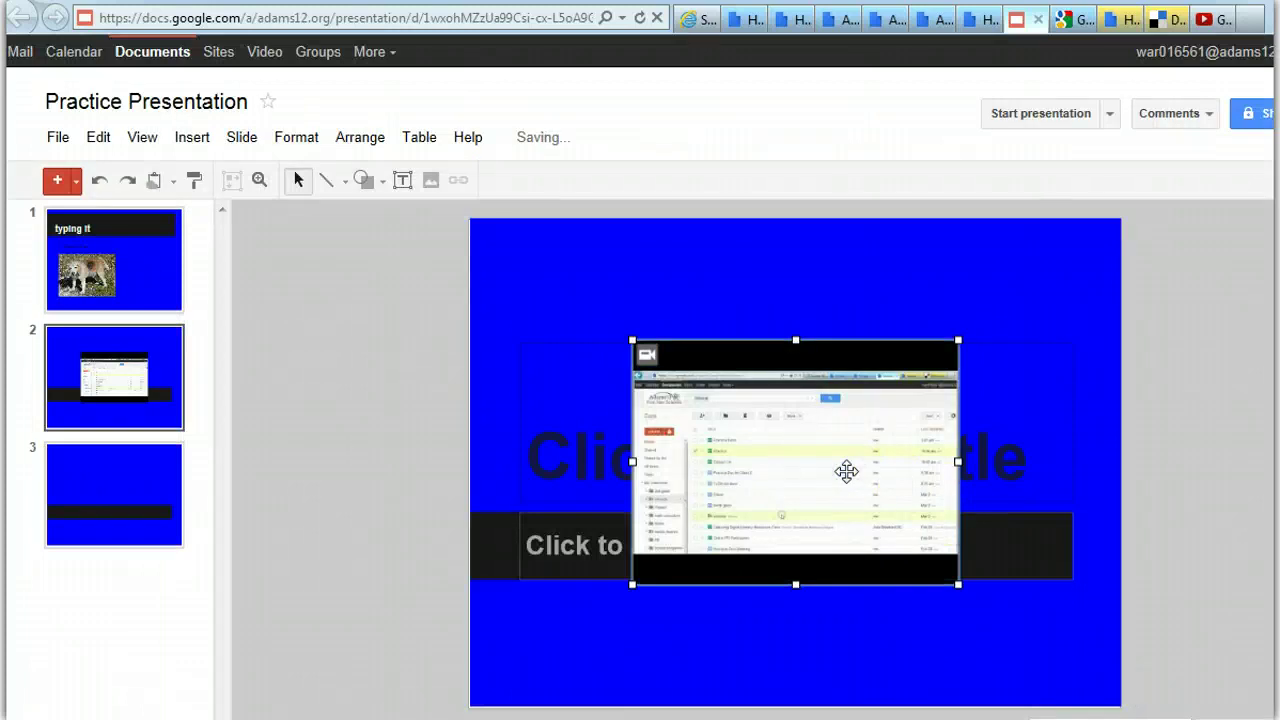
pyautogui.moveTo(843, 467); pyautogui.dragTo(799, 403)
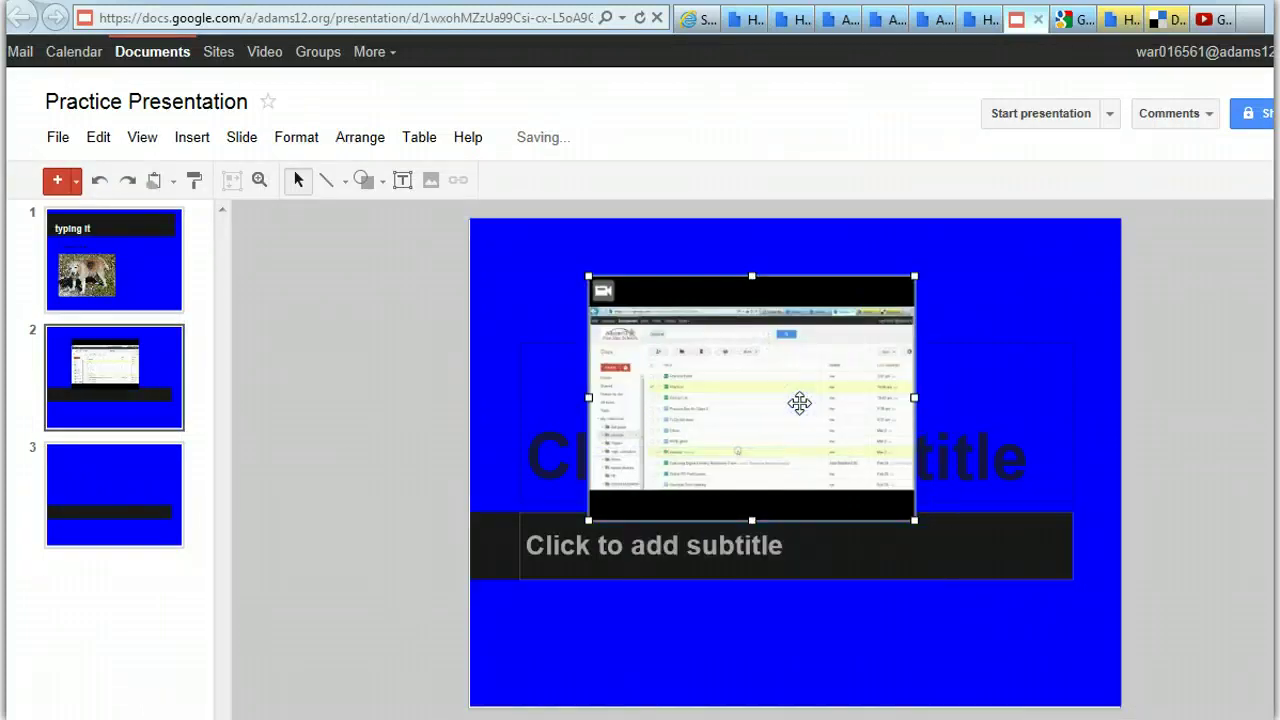
pyautogui.click(1017, 119)
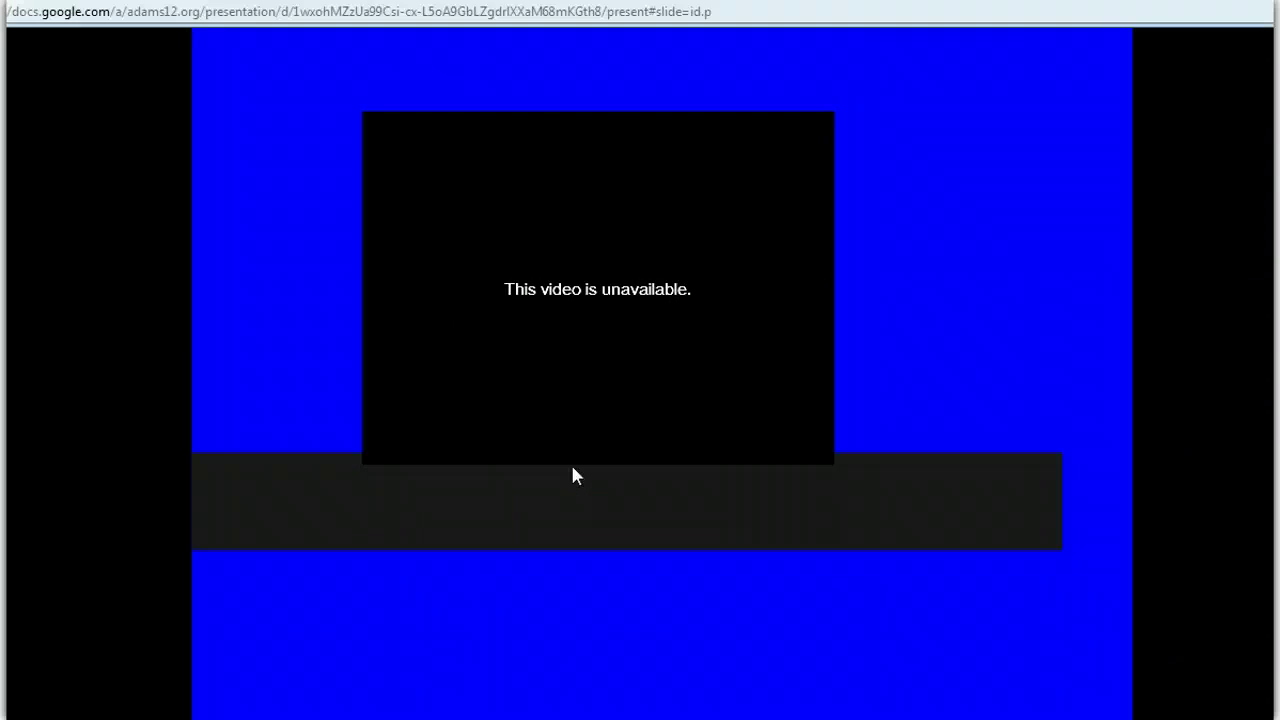
pyautogui.click(689, 252)
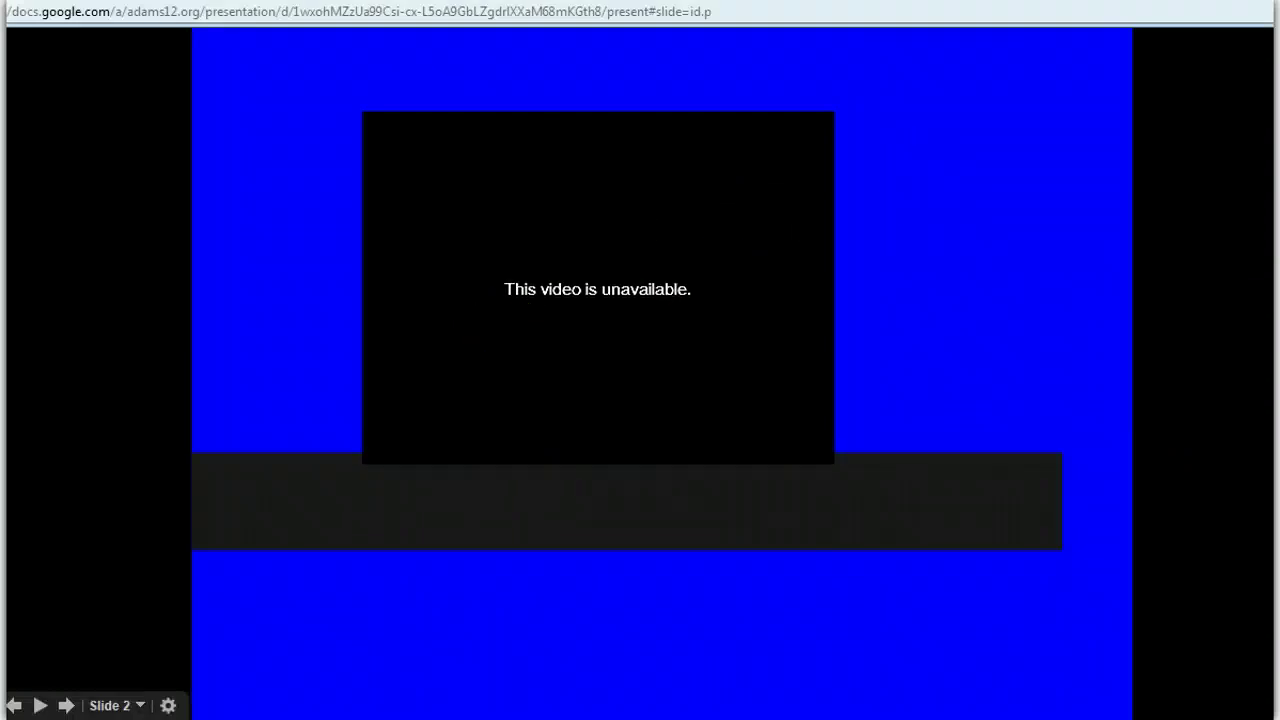
pyautogui.press('Escape')
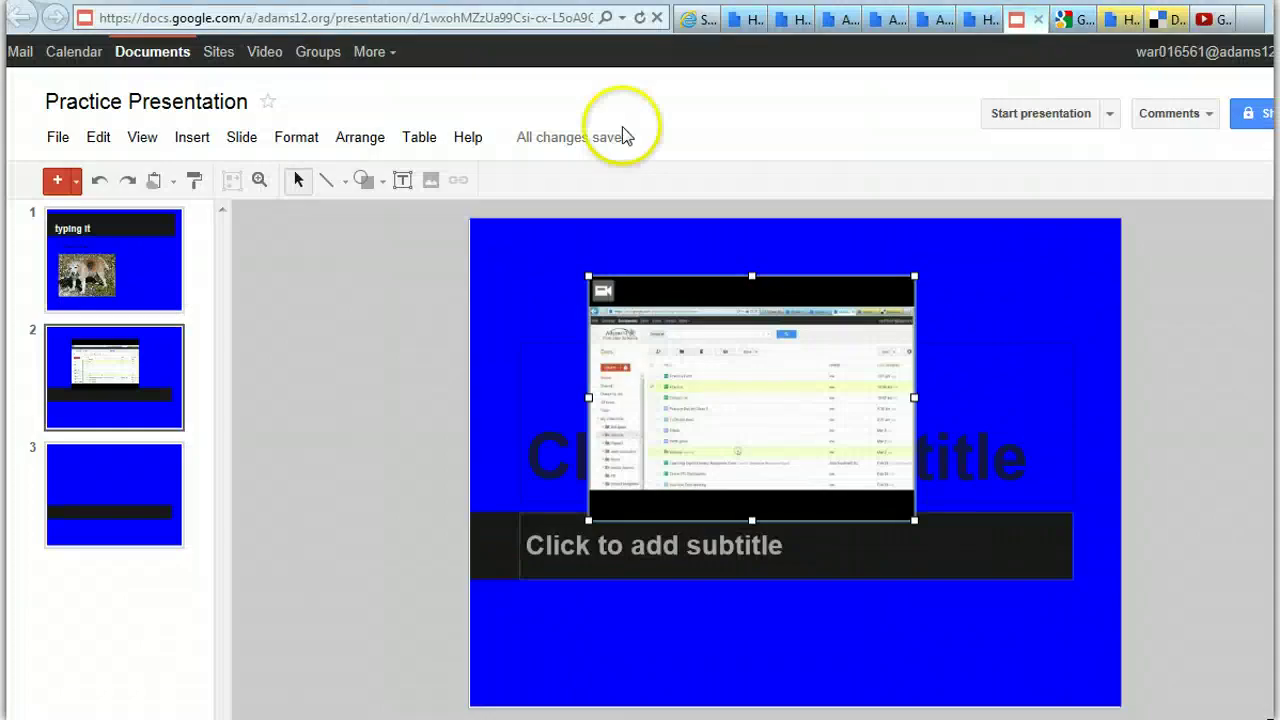
# - On slide 3, browse the video search dialog and cancel without adding a video
pyautogui.click(113, 483)
pyautogui.click(193, 140)
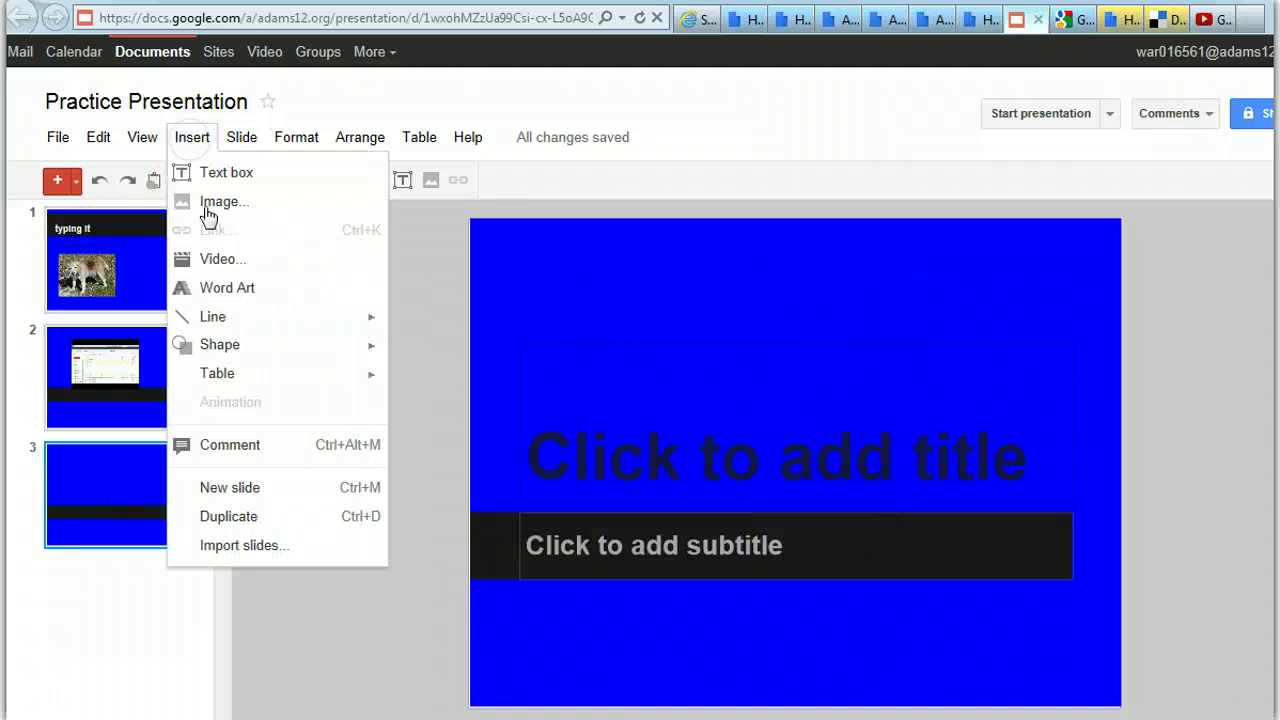
pyautogui.click(212, 260)
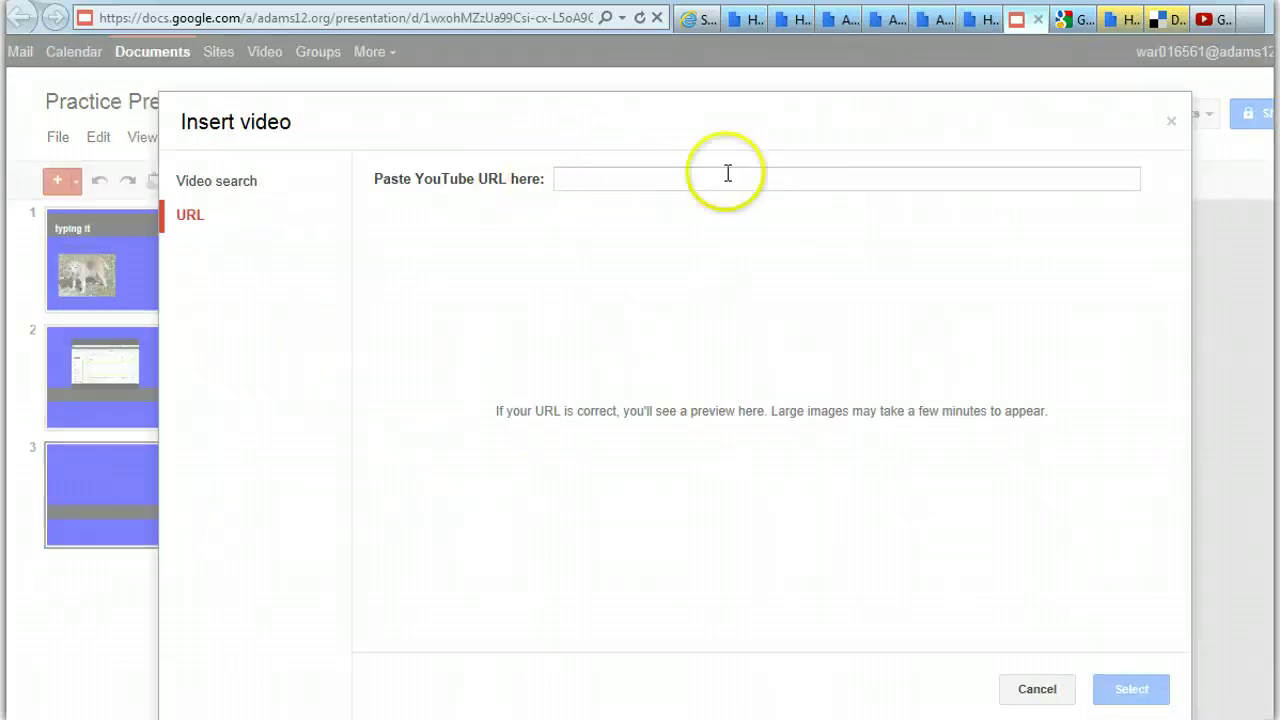
pyautogui.click(240, 183)
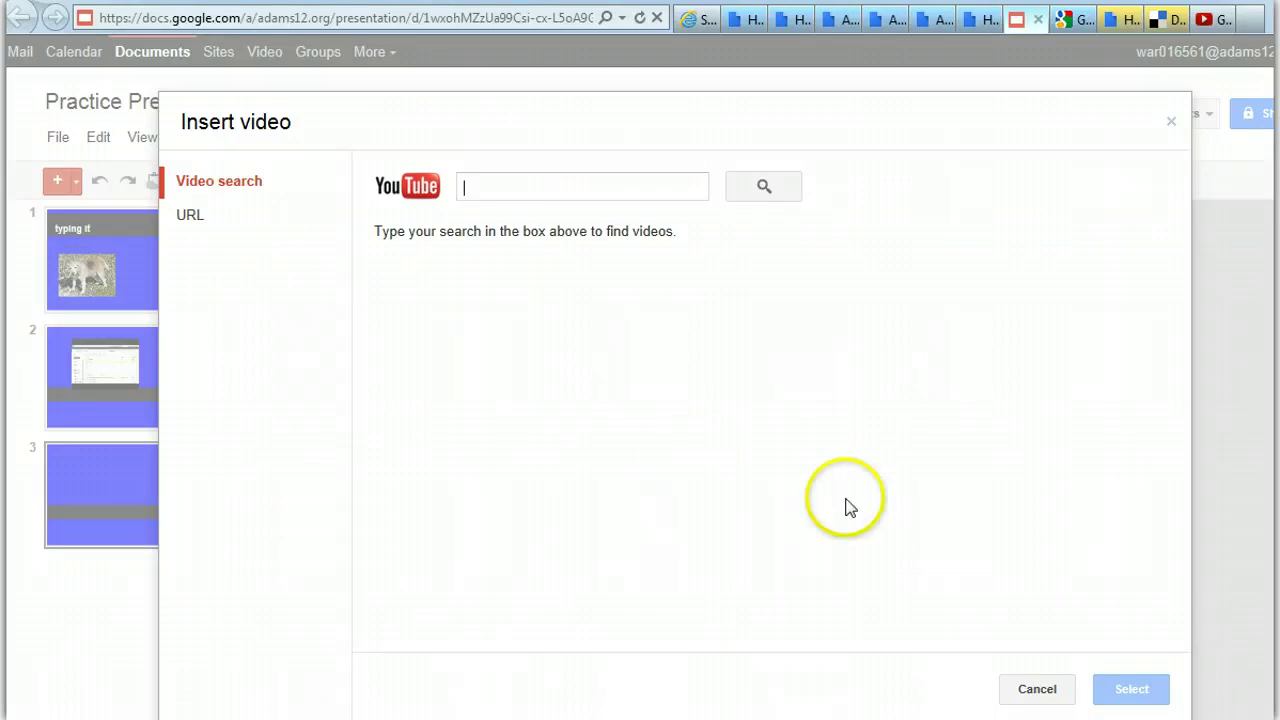
pyautogui.click(1131, 690)
pyautogui.click(1037, 689)
pyautogui.click(193, 140)
pyautogui.click(193, 140)
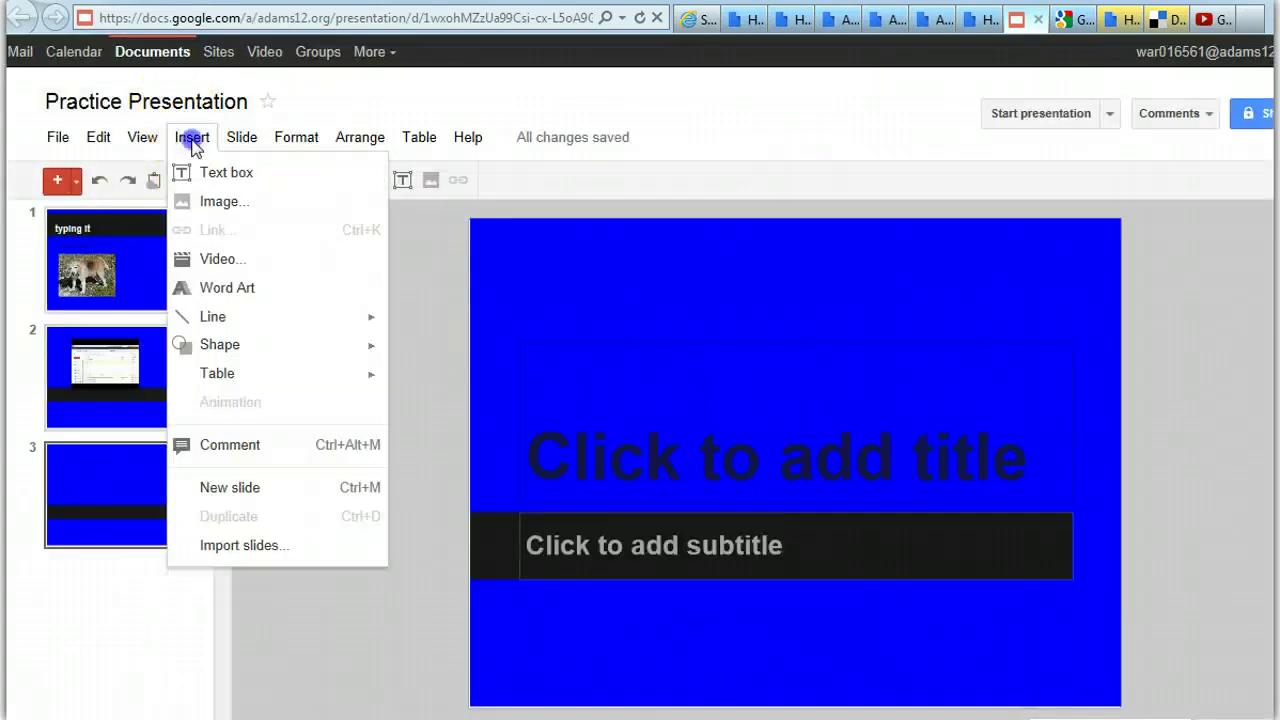
# - Add word art reading 'word art' and move it above the title placeholder
pyautogui.click(336, 289)
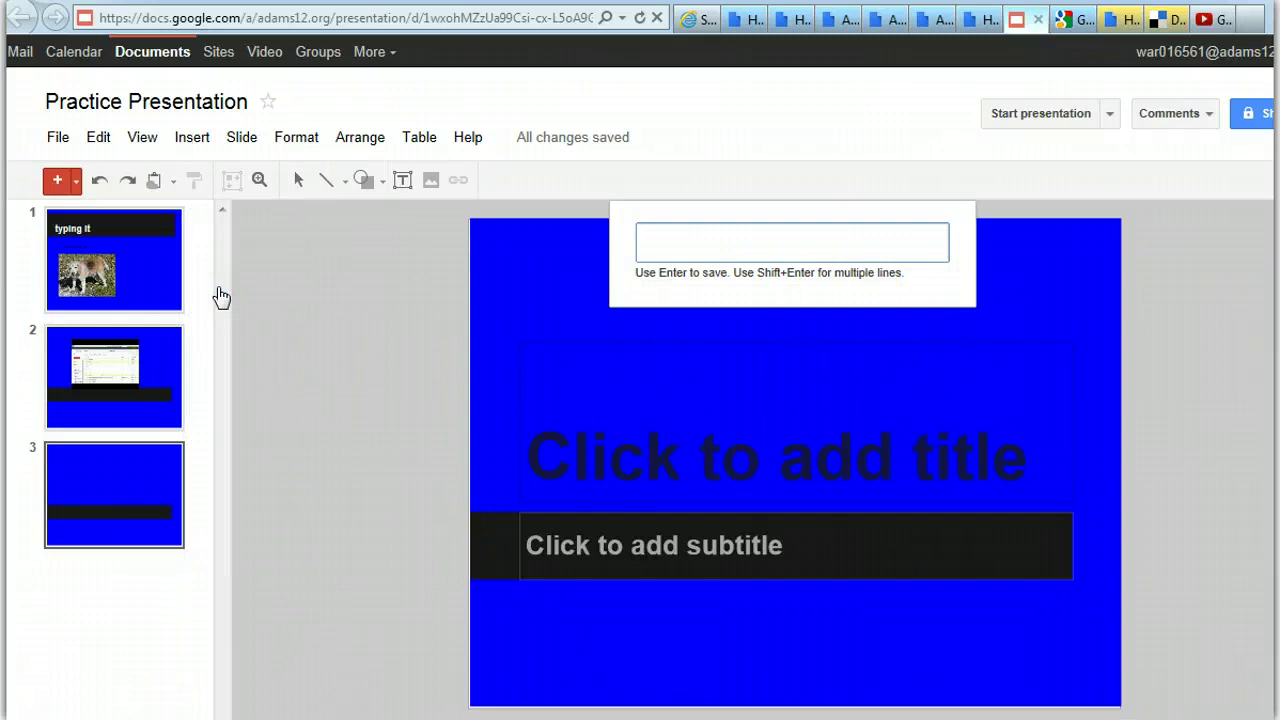
pyautogui.write('word a')
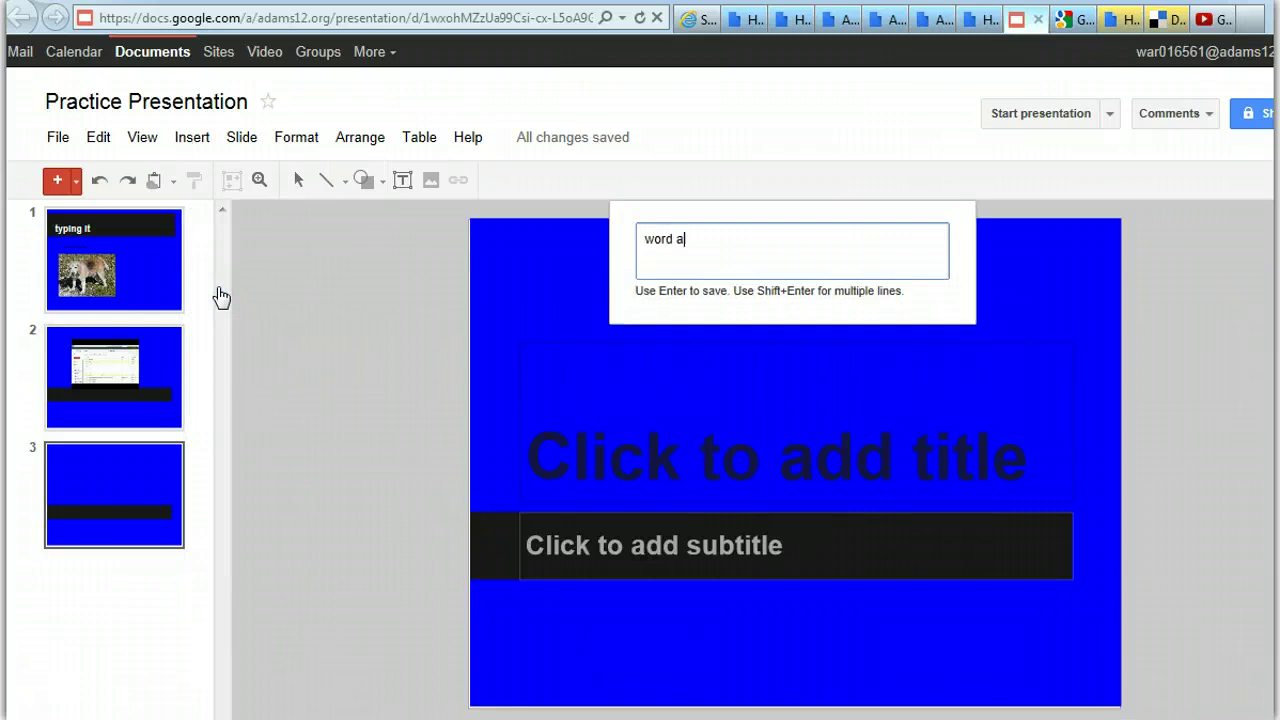
pyautogui.write('t')
pyautogui.press('Return')
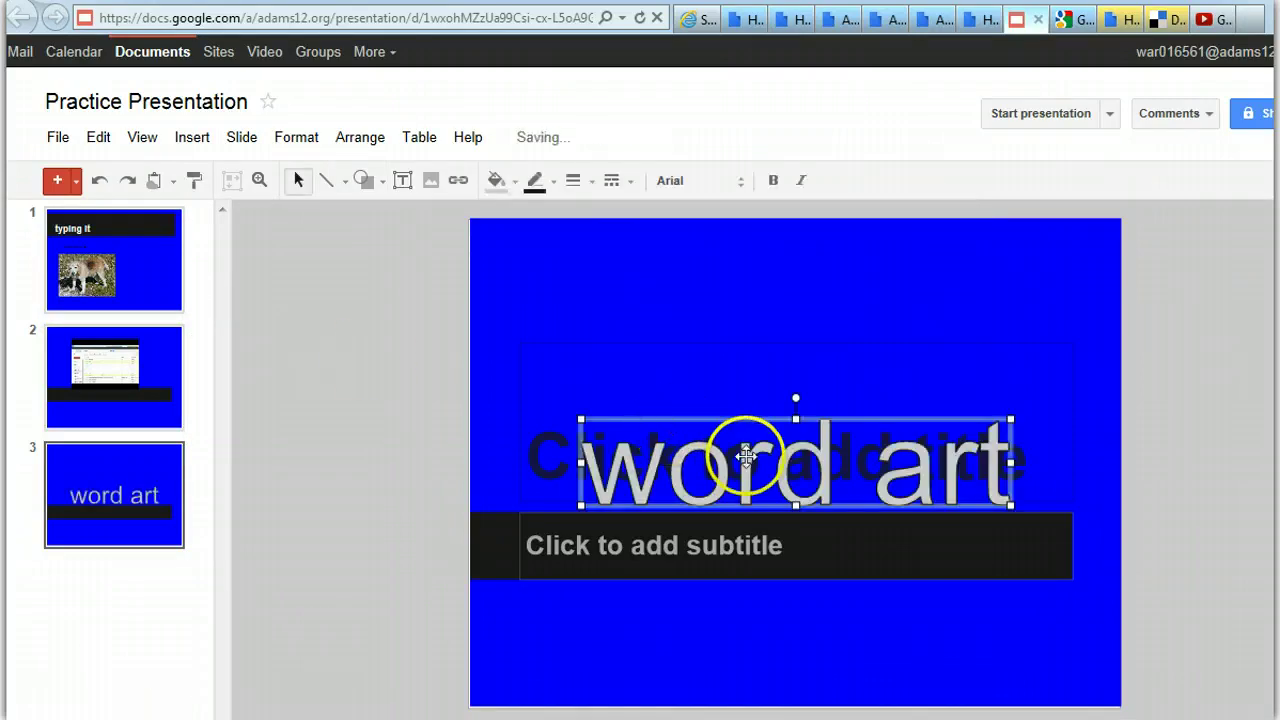
pyautogui.click(740, 315)
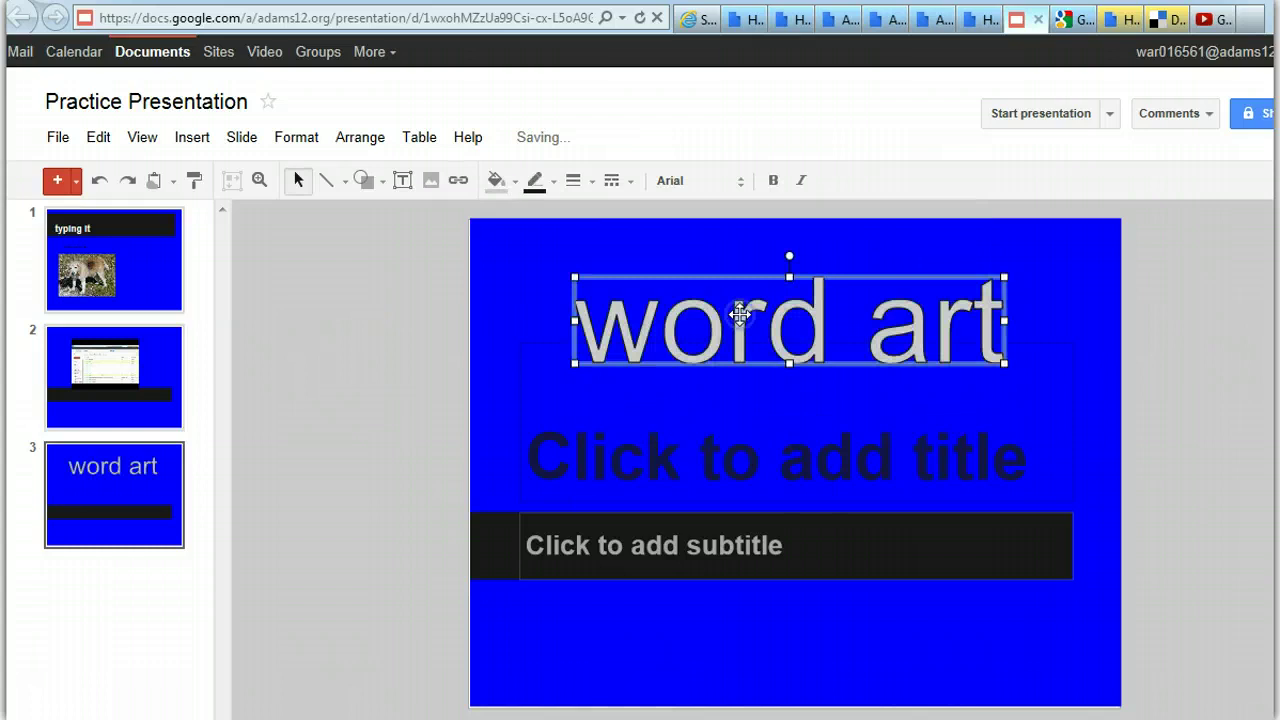
pyautogui.doubleClick(740, 315)
pyautogui.click(728, 368)
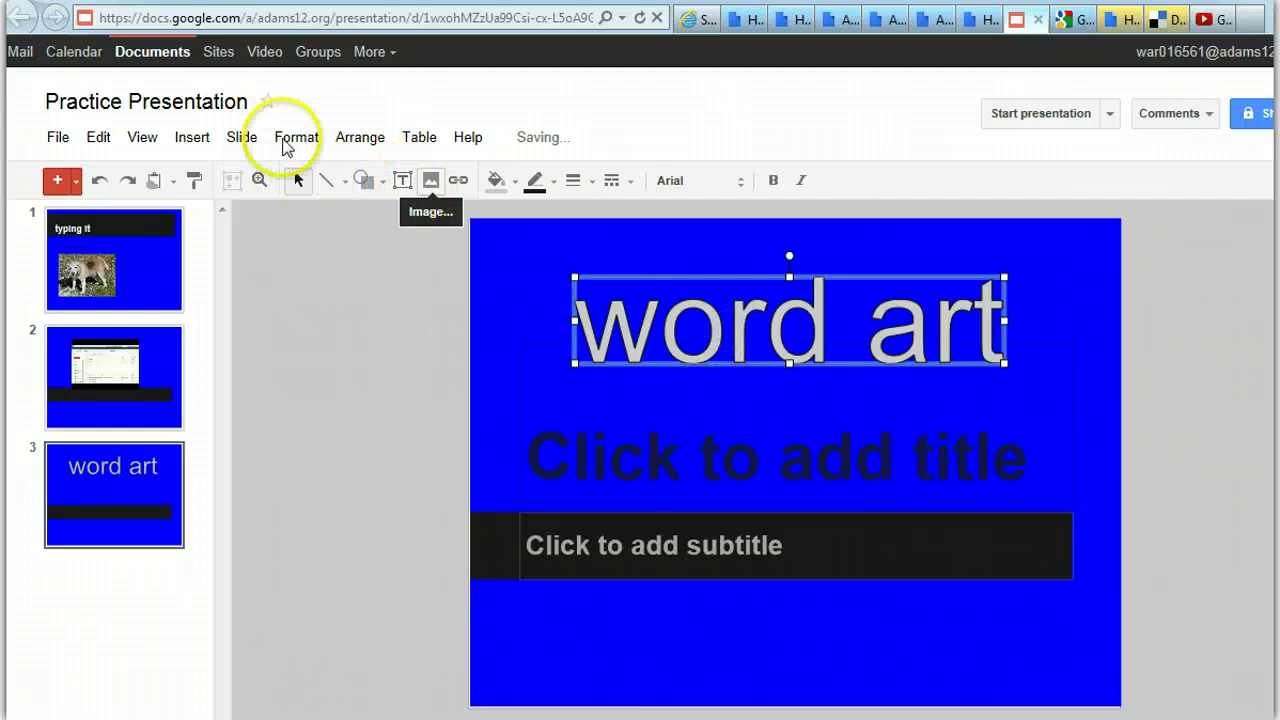
# - Apply an Appear animation, triggered on click, to slide 3's word art
pyautogui.click(193, 136)
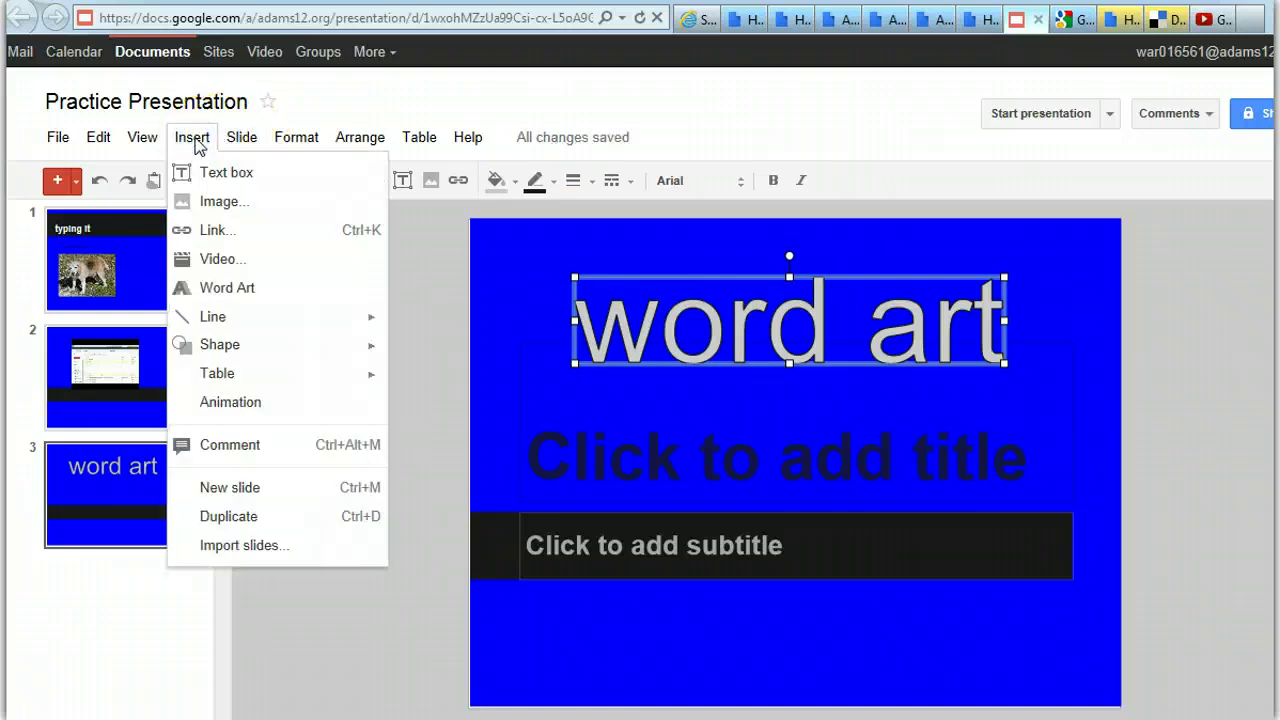
pyautogui.moveTo(207, 328)
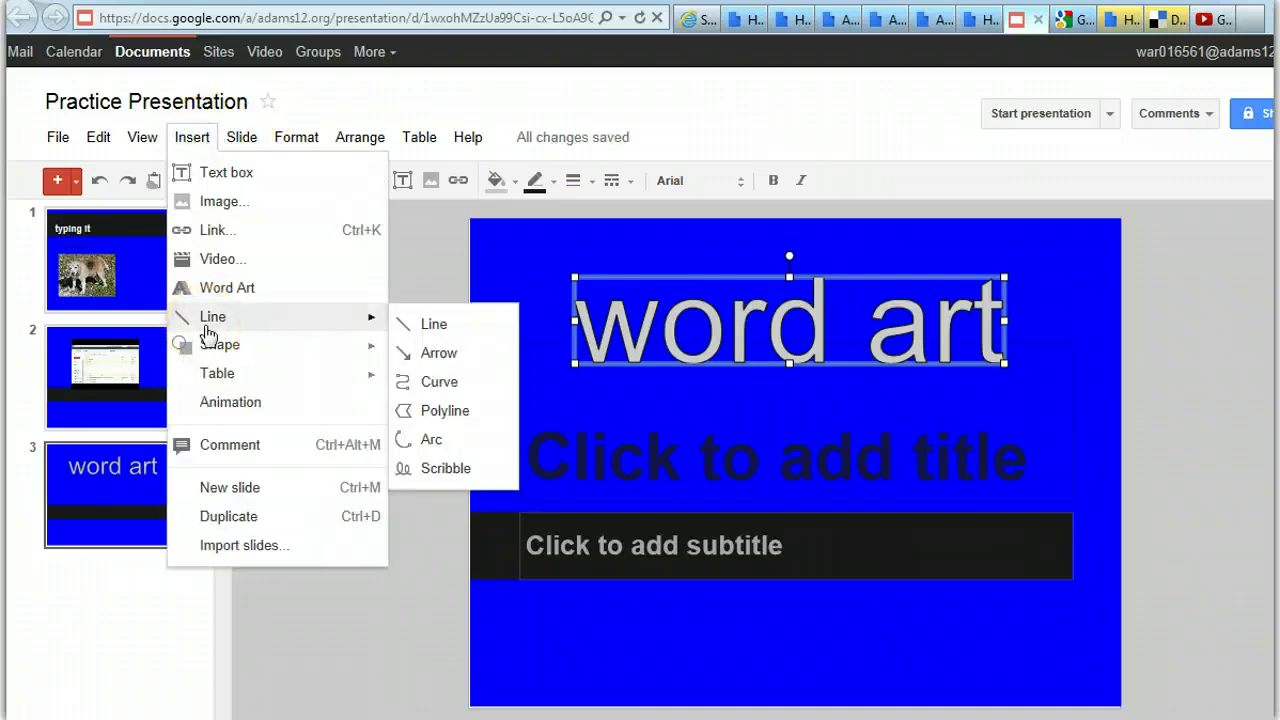
pyautogui.click(210, 350)
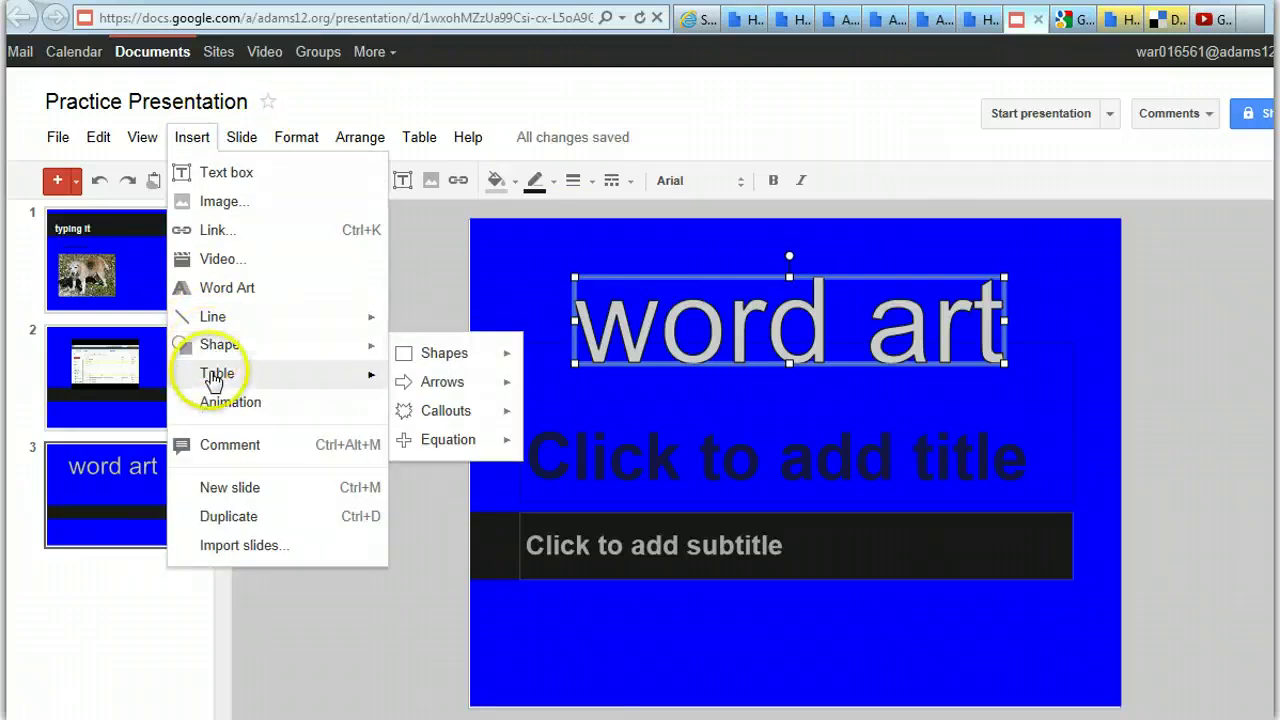
pyautogui.click(214, 382)
pyautogui.click(222, 401)
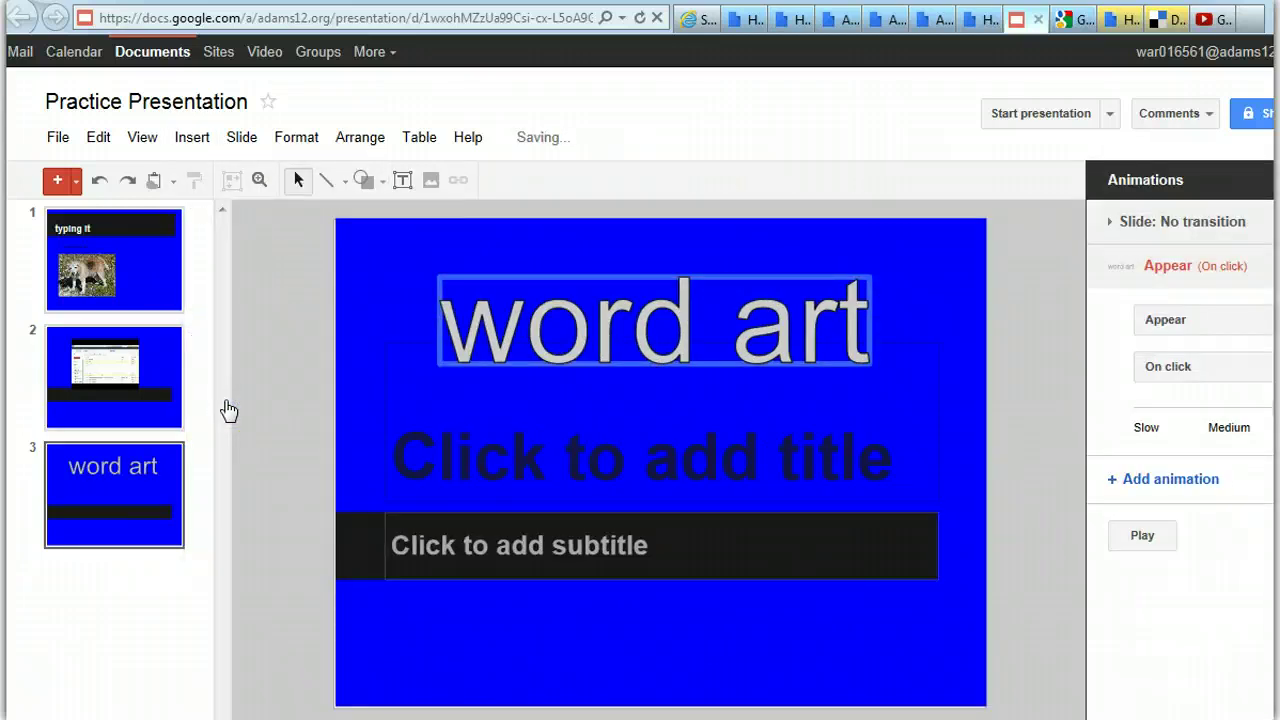
pyautogui.click(190, 136)
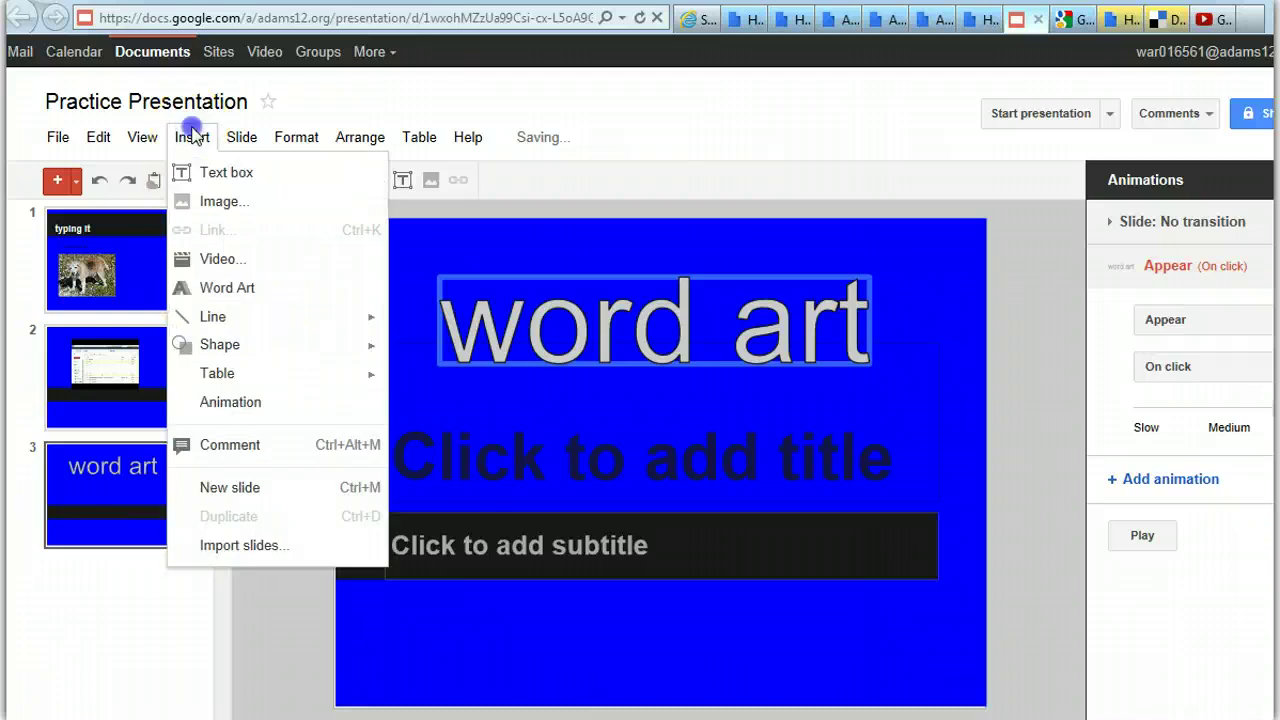
pyautogui.click(191, 136)
pyautogui.click(185, 139)
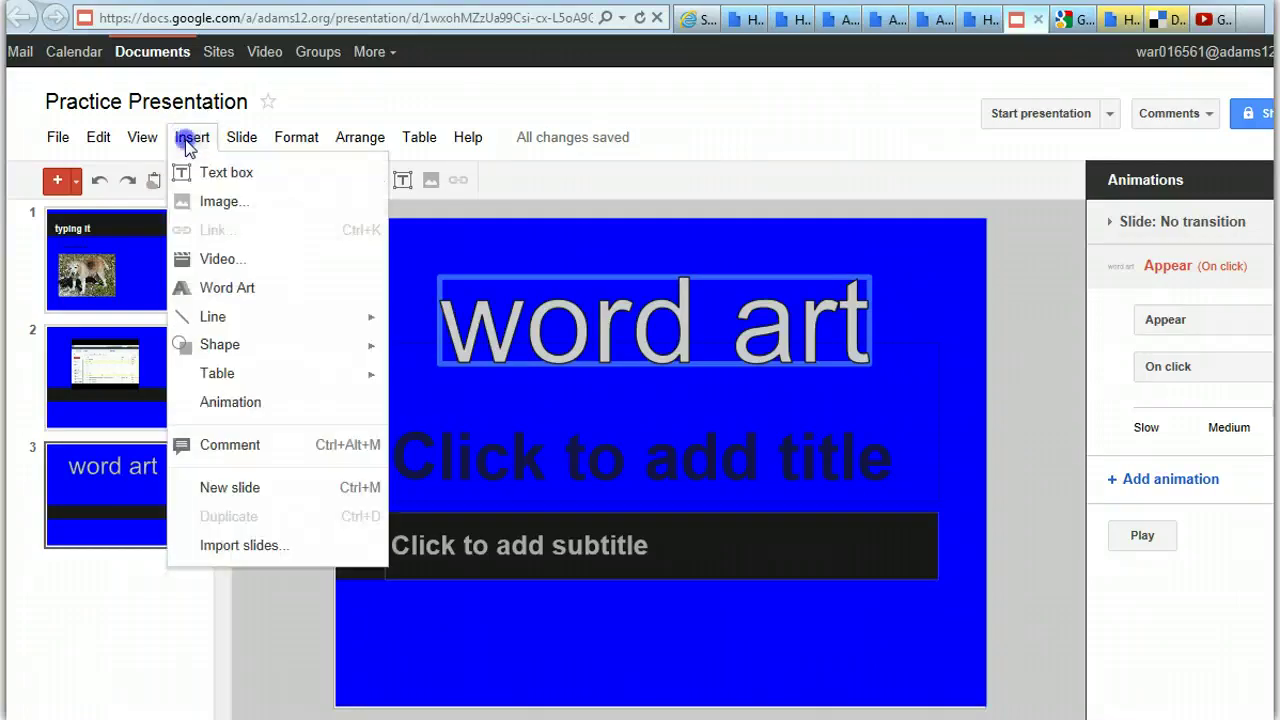
pyautogui.moveTo(232, 327)
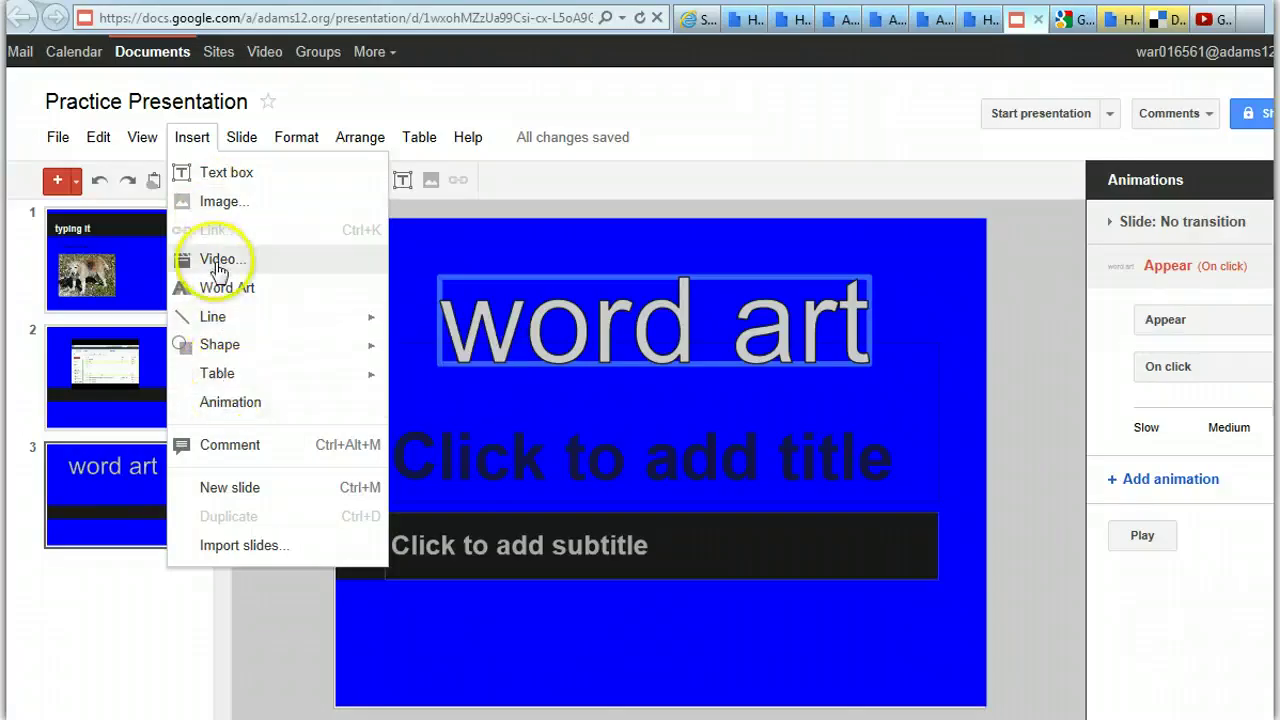
pyautogui.click(304, 143)
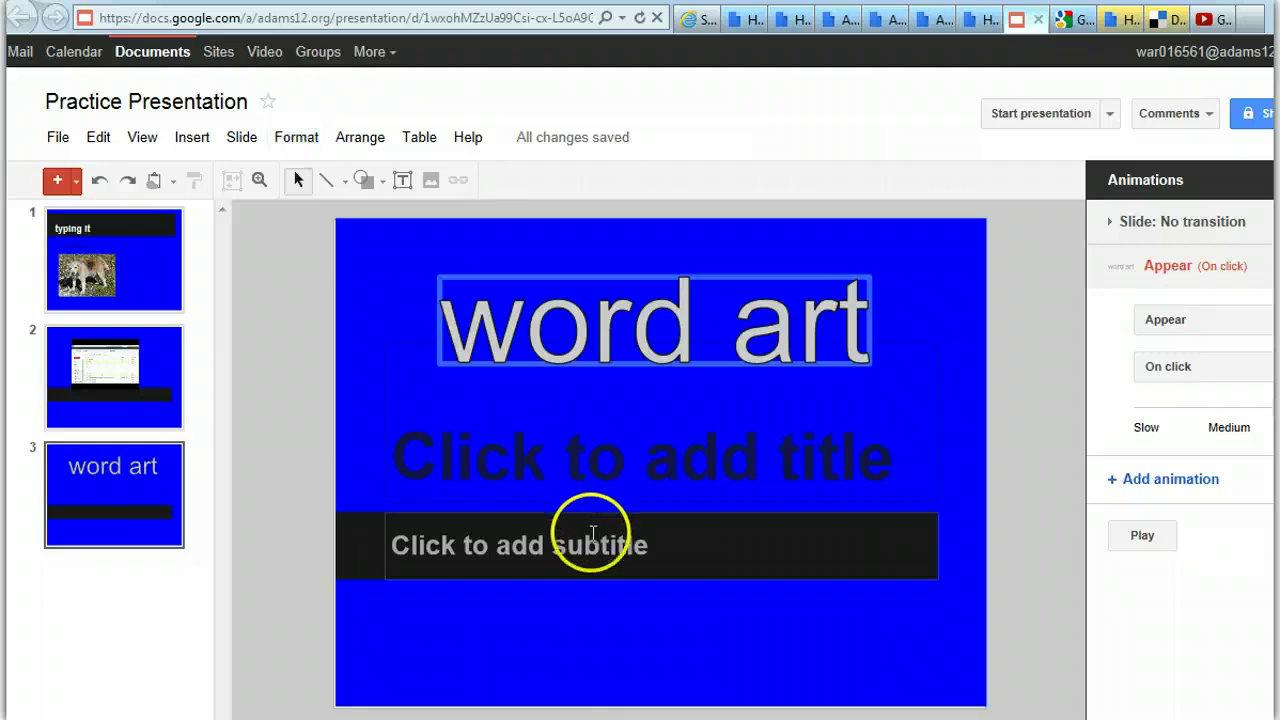
pyautogui.click(95, 293)
pyautogui.click(429, 303)
pyautogui.click(568, 336)
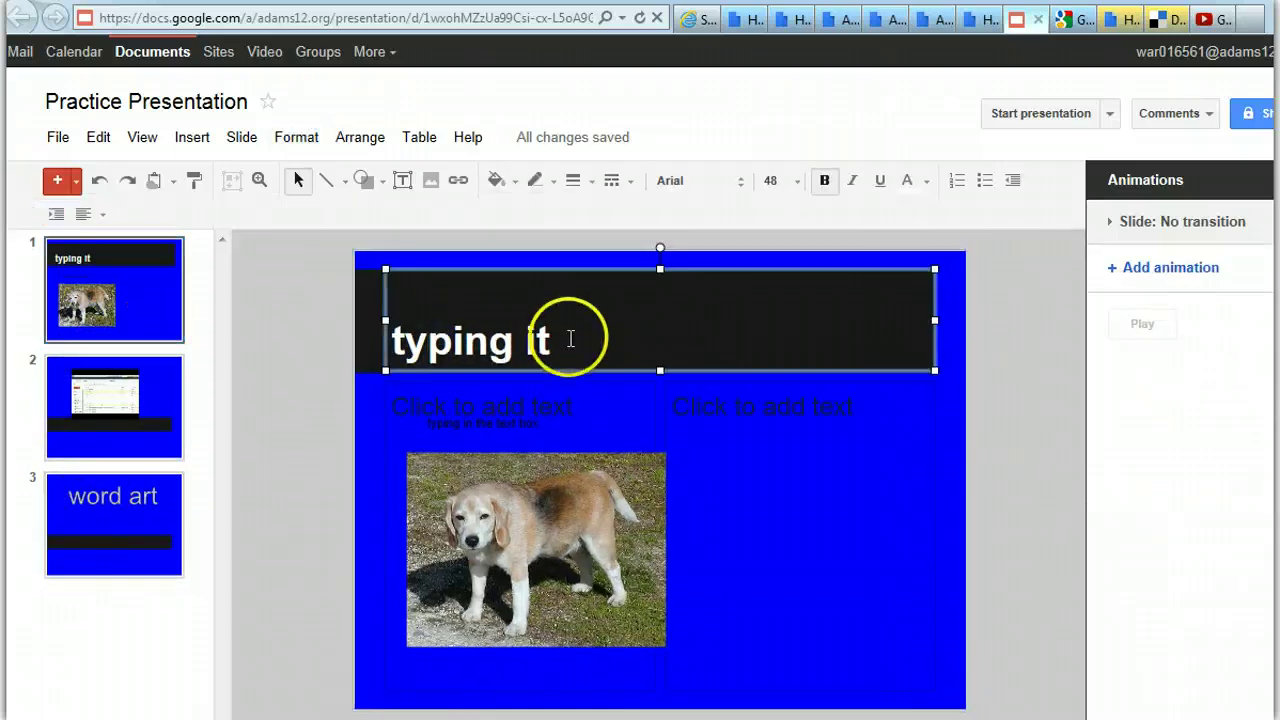
pyautogui.click(298, 138)
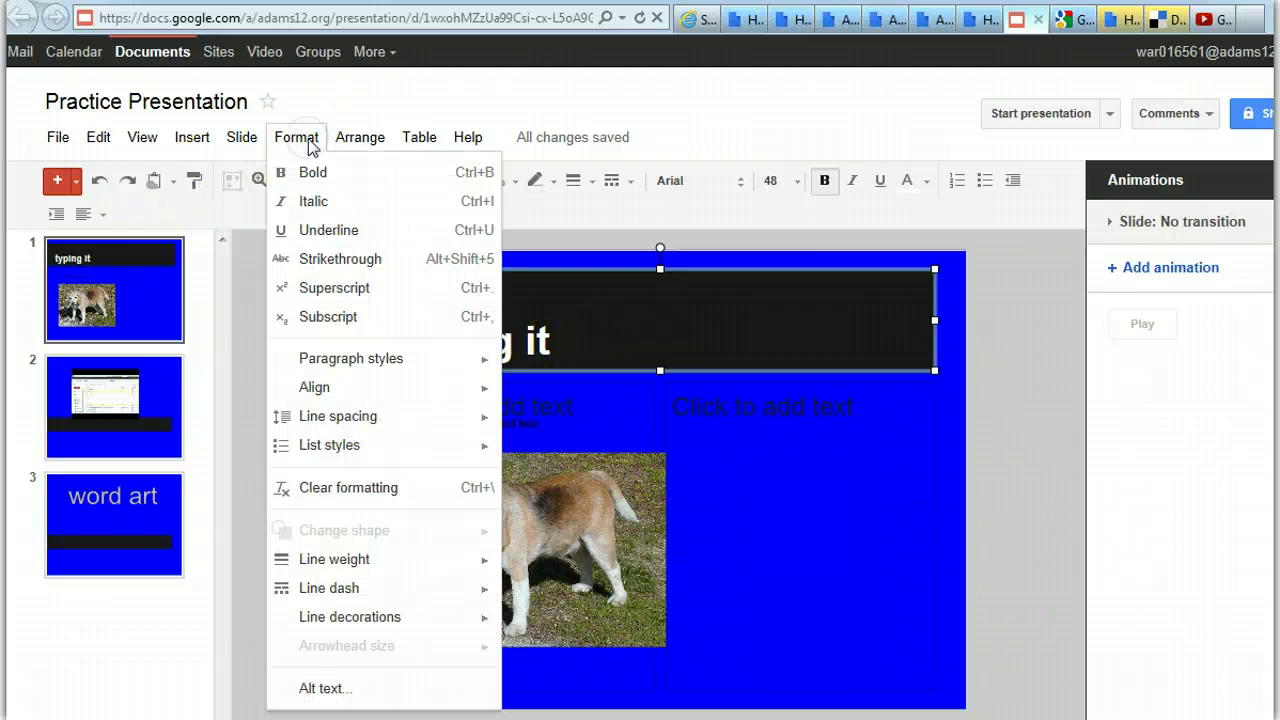
pyautogui.click(318, 173)
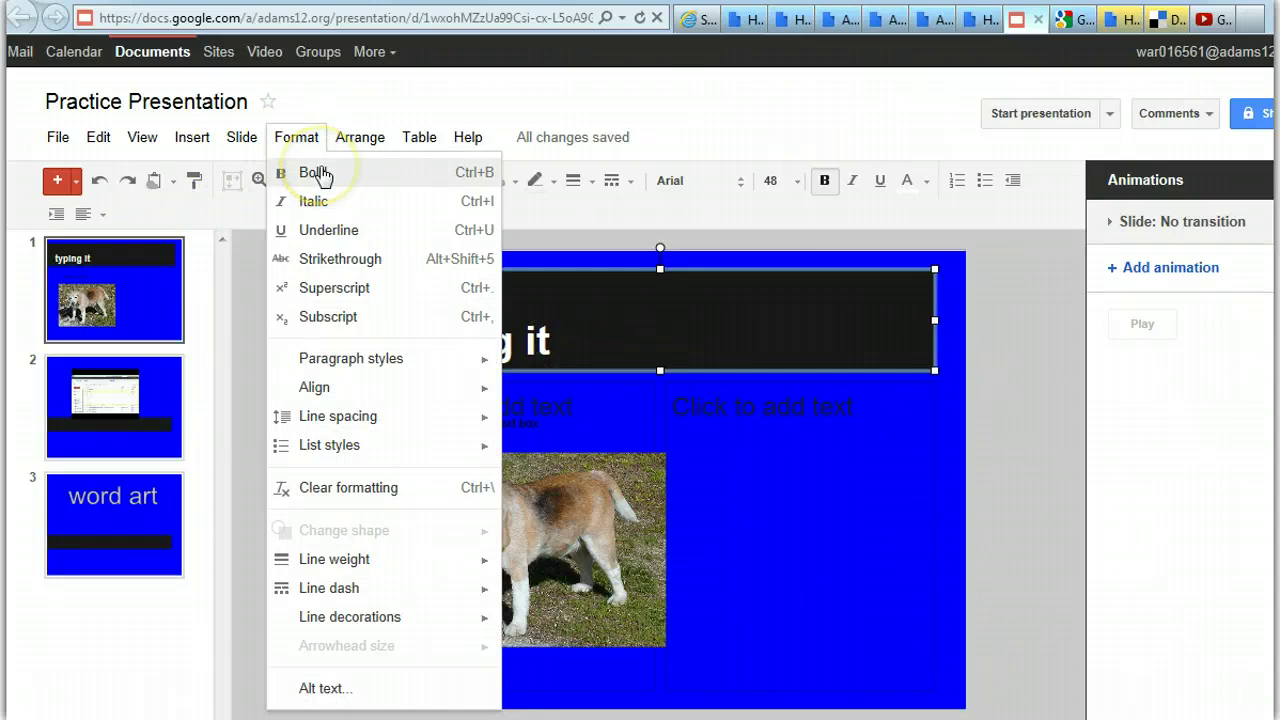
pyautogui.click(245, 239)
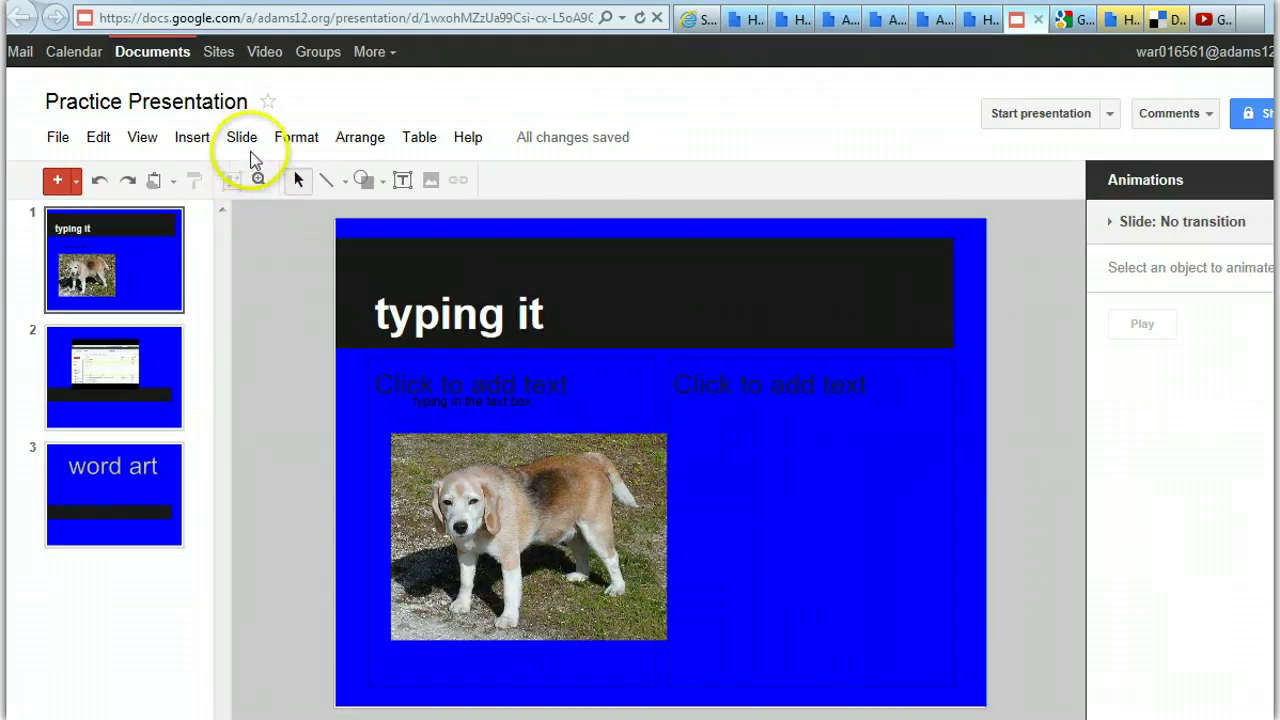
pyautogui.click(497, 328)
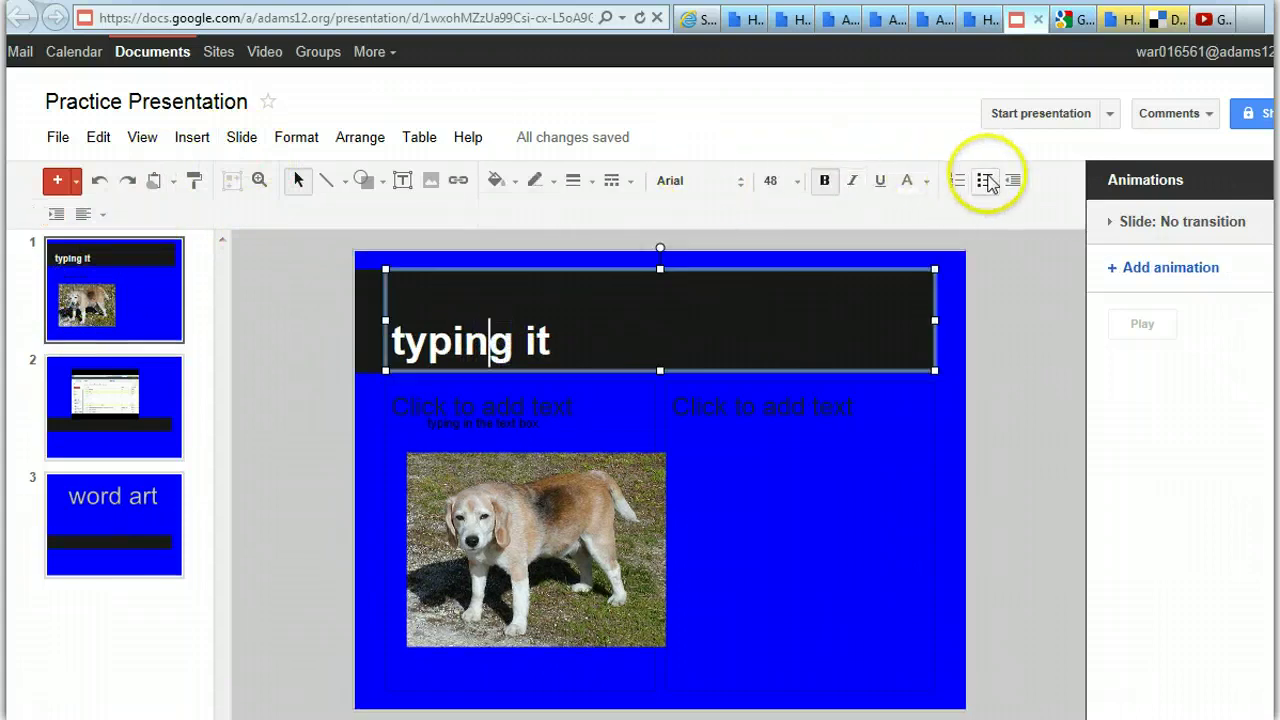
pyautogui.click(380, 140)
pyautogui.click(424, 152)
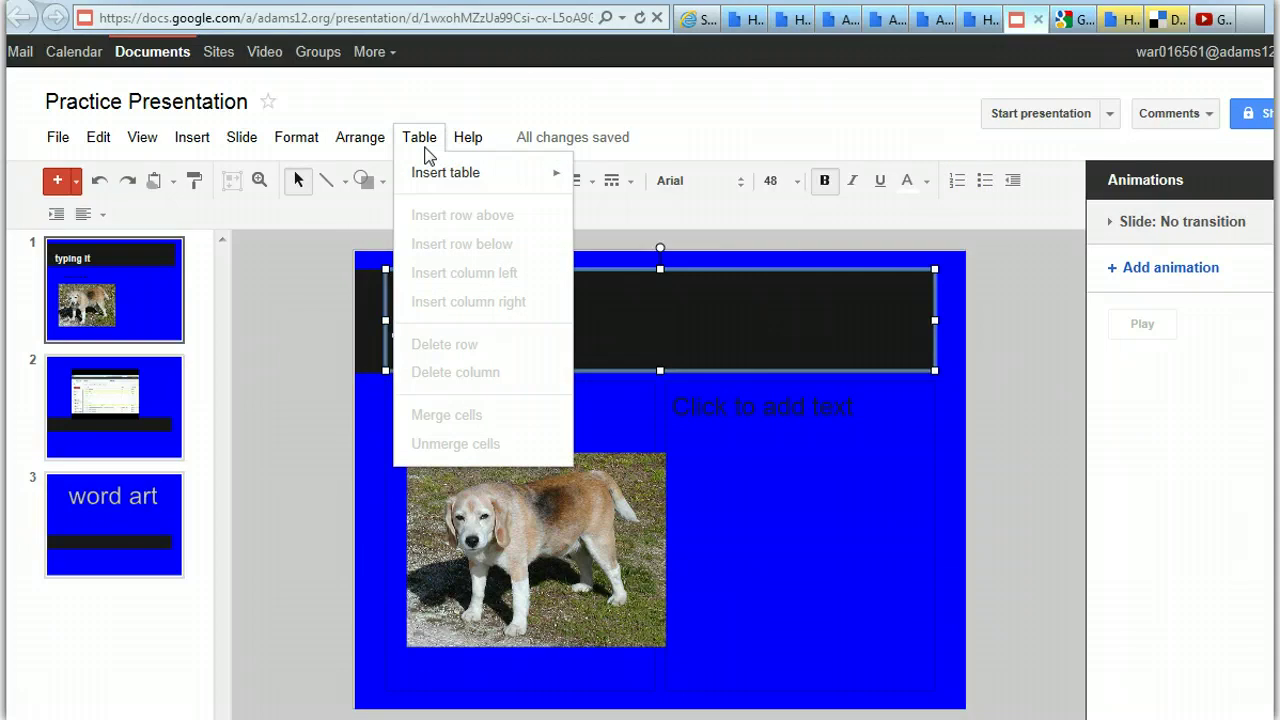
pyautogui.click(320, 232)
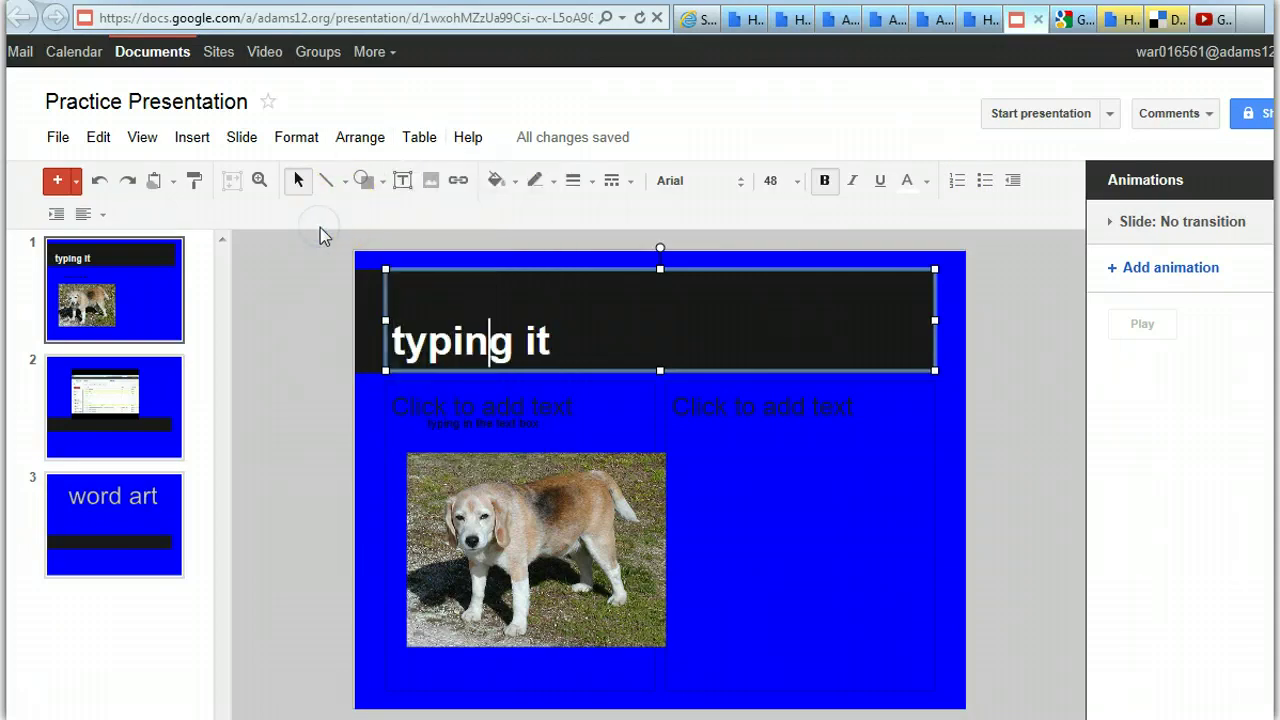
pyautogui.click(80, 296)
pyautogui.click(510, 317)
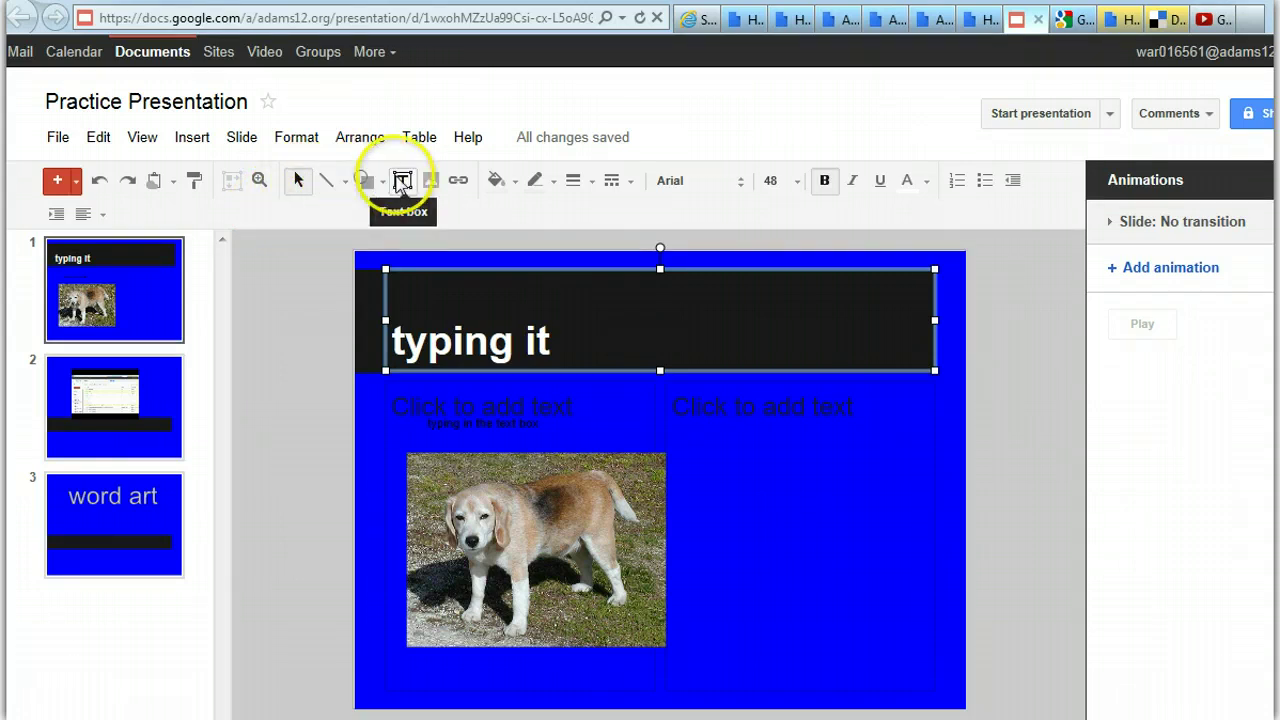
# - Draw a diagonal line to the right of the dog photo
pyautogui.click(196, 139)
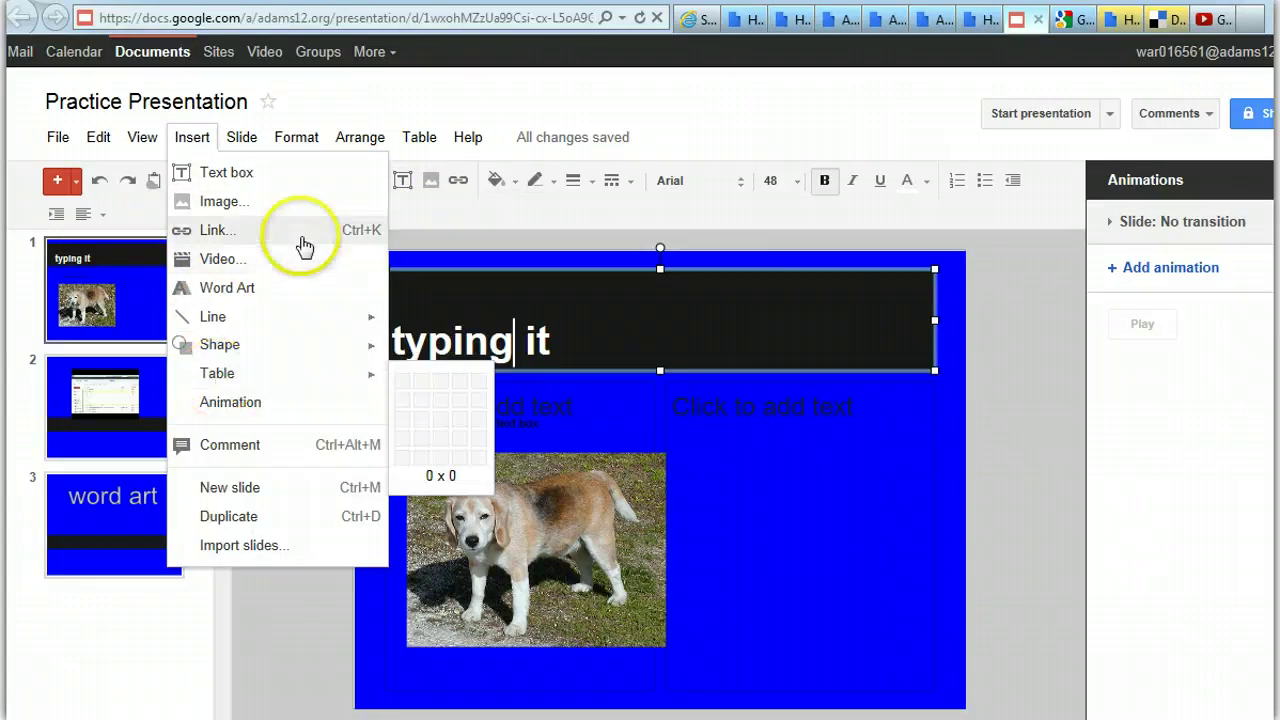
pyautogui.click(412, 207)
pyautogui.click(325, 181)
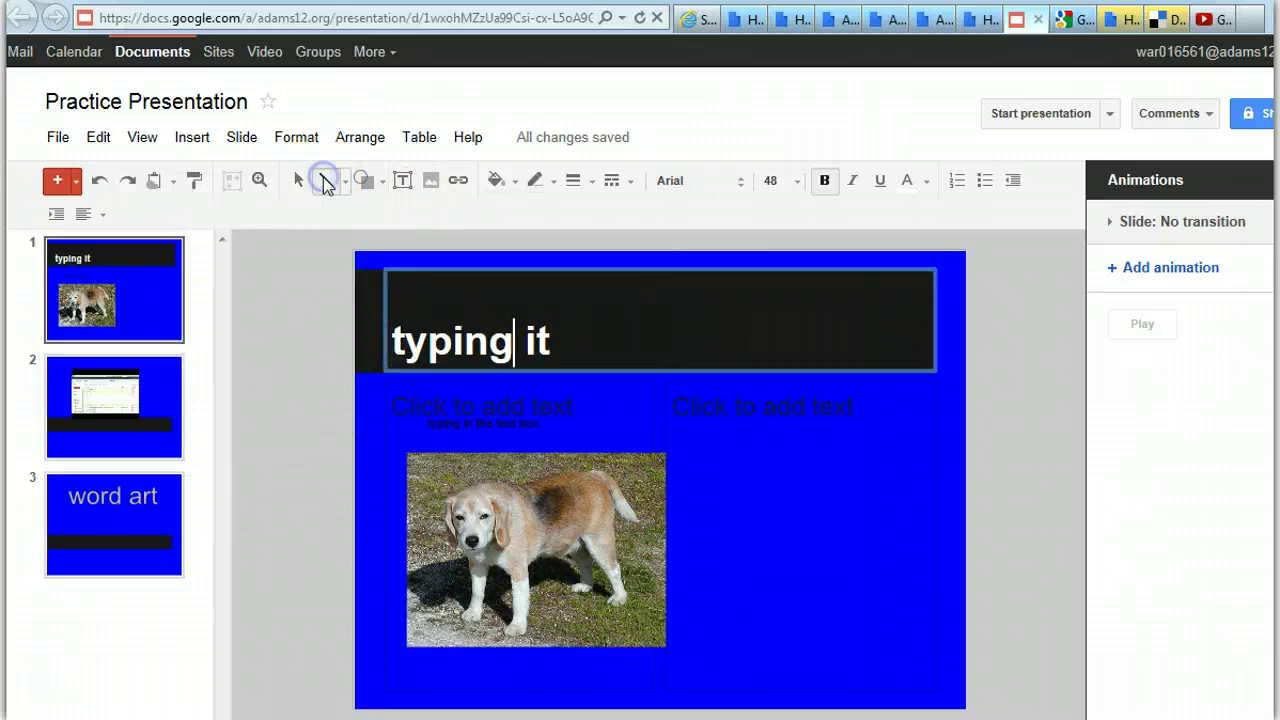
pyautogui.moveTo(720, 478); pyautogui.dragTo(834, 543)
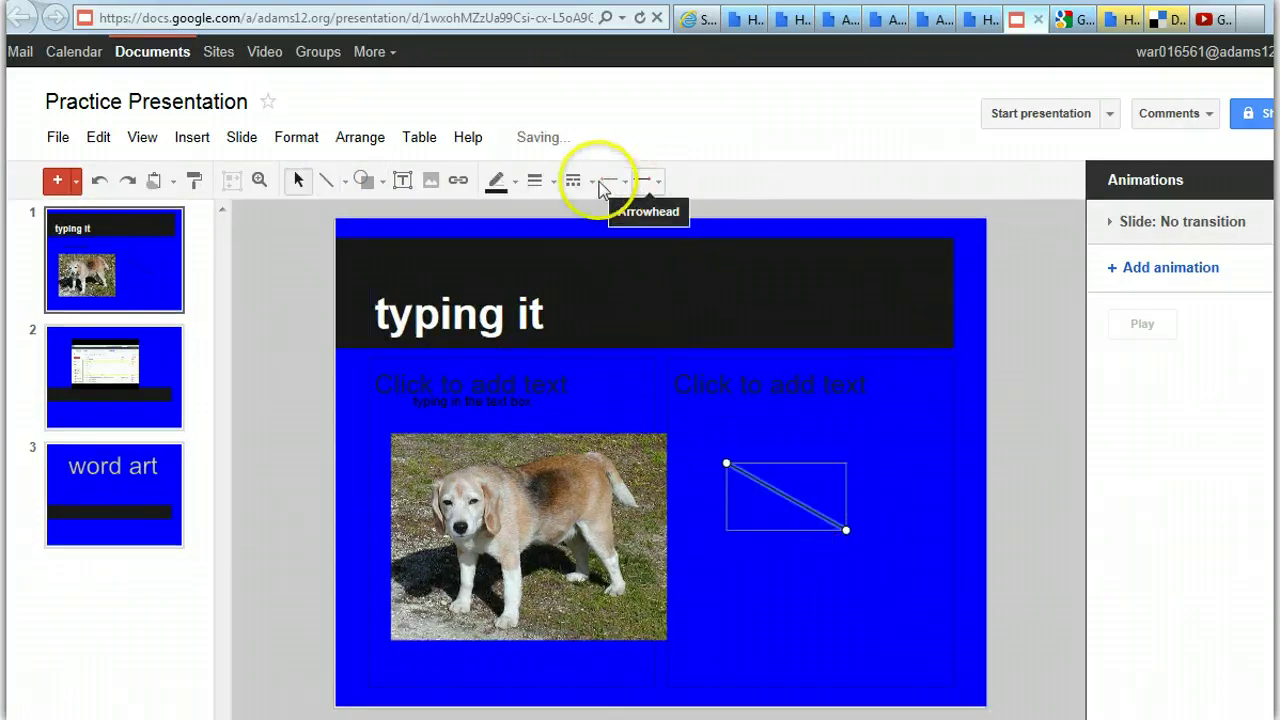
# - Make the line 4px, red and dotted with a filled arrowhead at its start
pyautogui.click(535, 180)
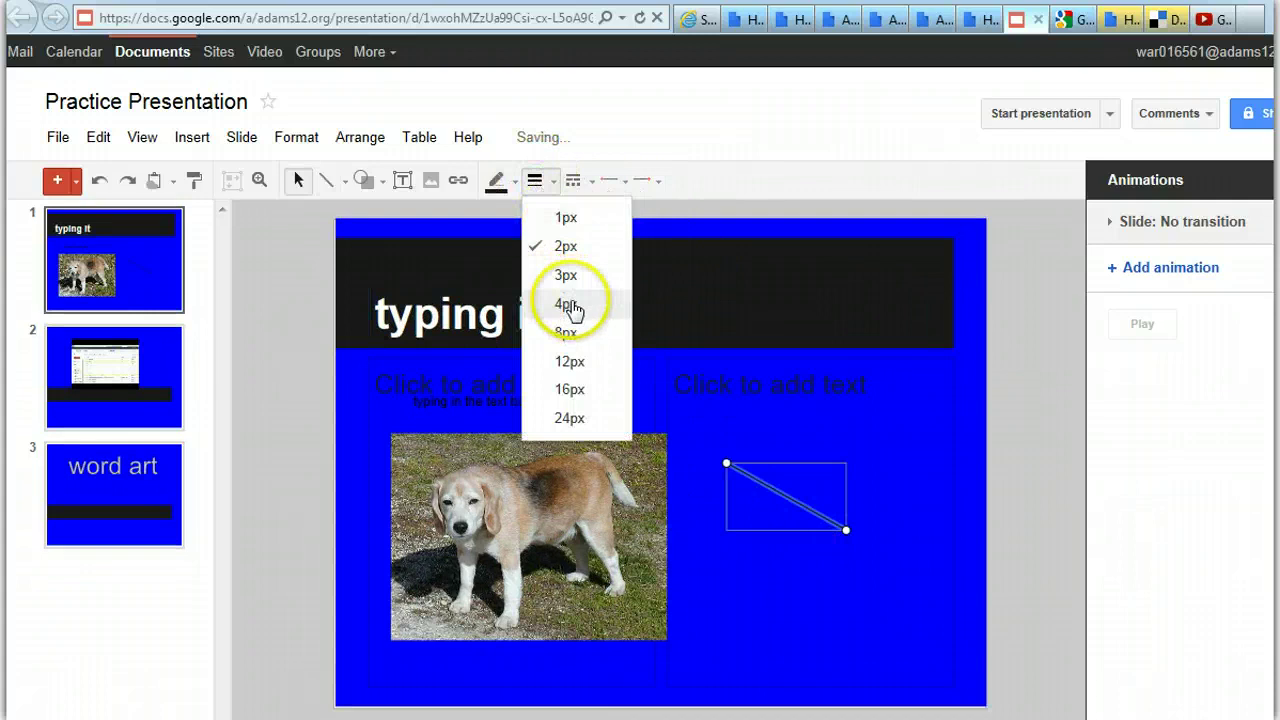
pyautogui.click(567, 303)
pyautogui.click(494, 182)
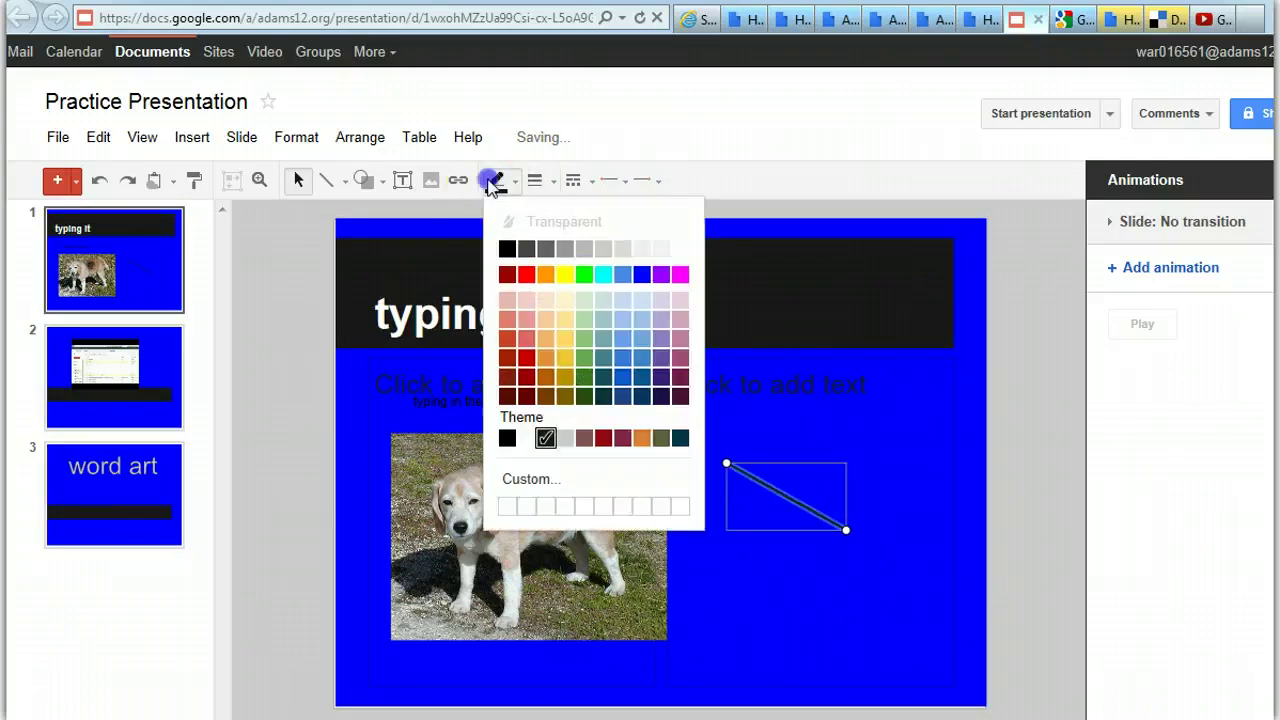
pyautogui.click(533, 281)
pyautogui.click(575, 183)
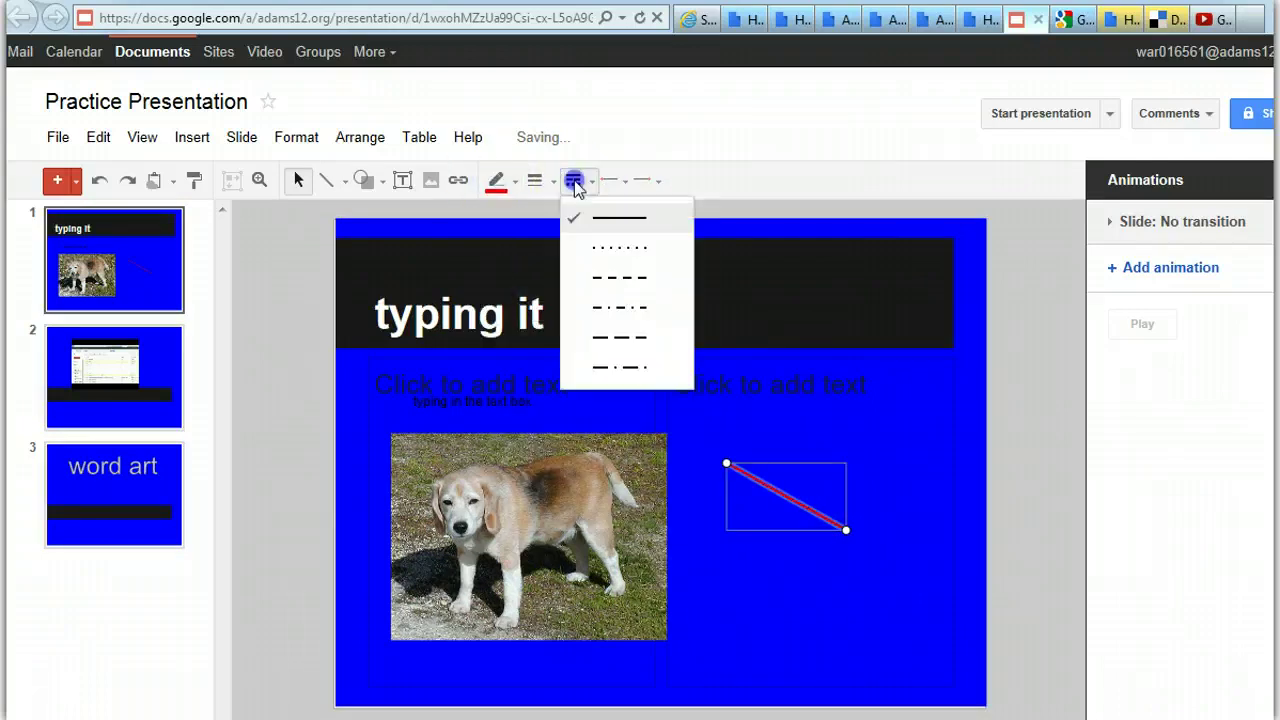
pyautogui.click(604, 249)
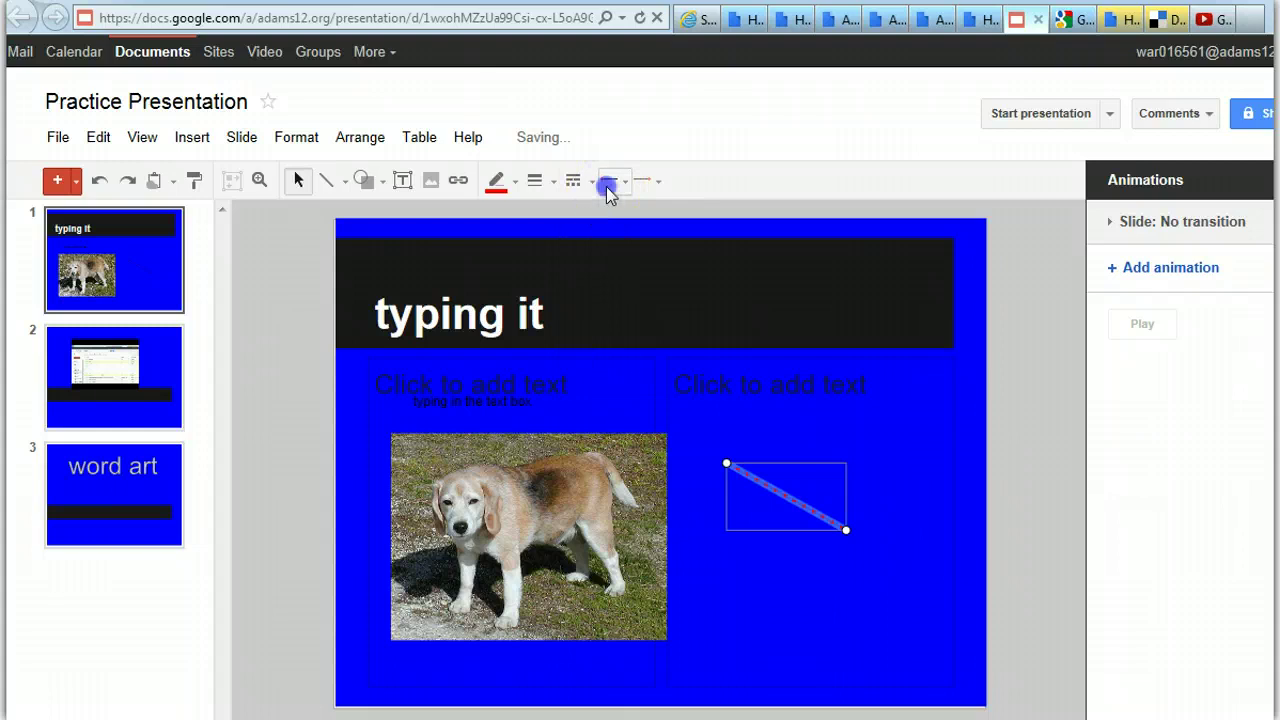
pyautogui.click(610, 182)
pyautogui.click(641, 279)
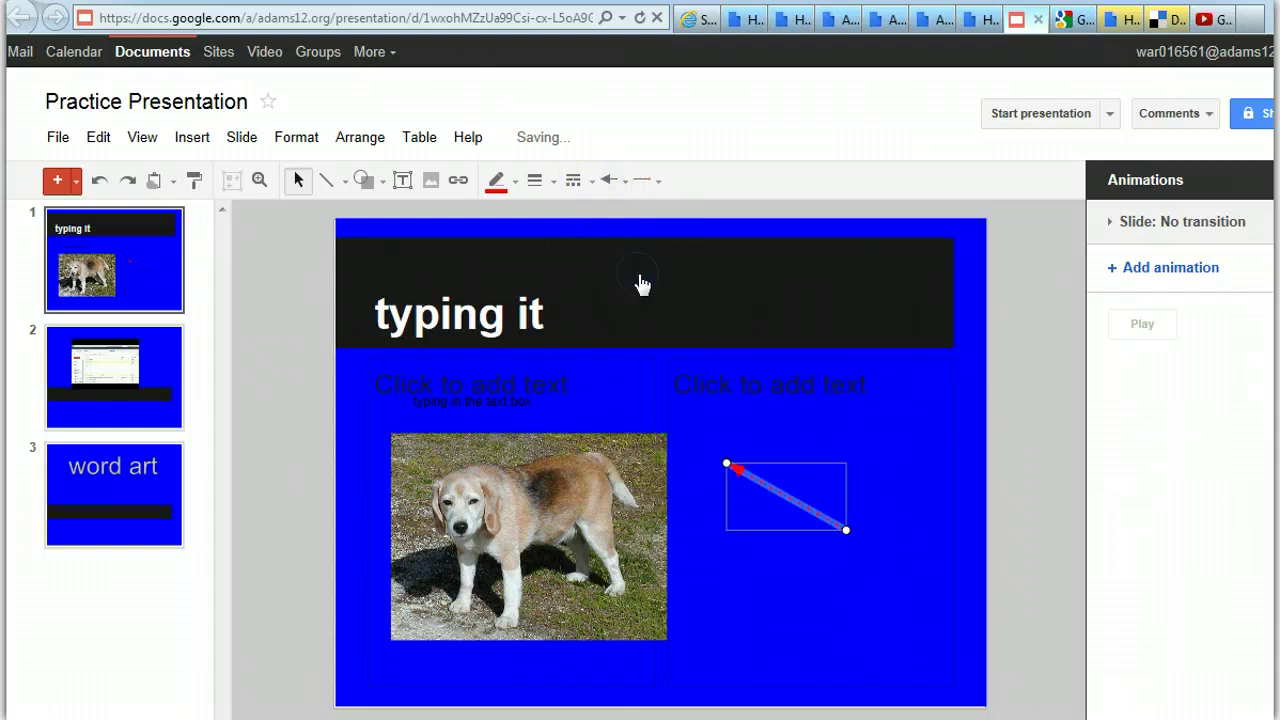
pyautogui.click(363, 180)
# - Draw a left-pointing block arrow below the dotted line
pyautogui.moveTo(468, 228)
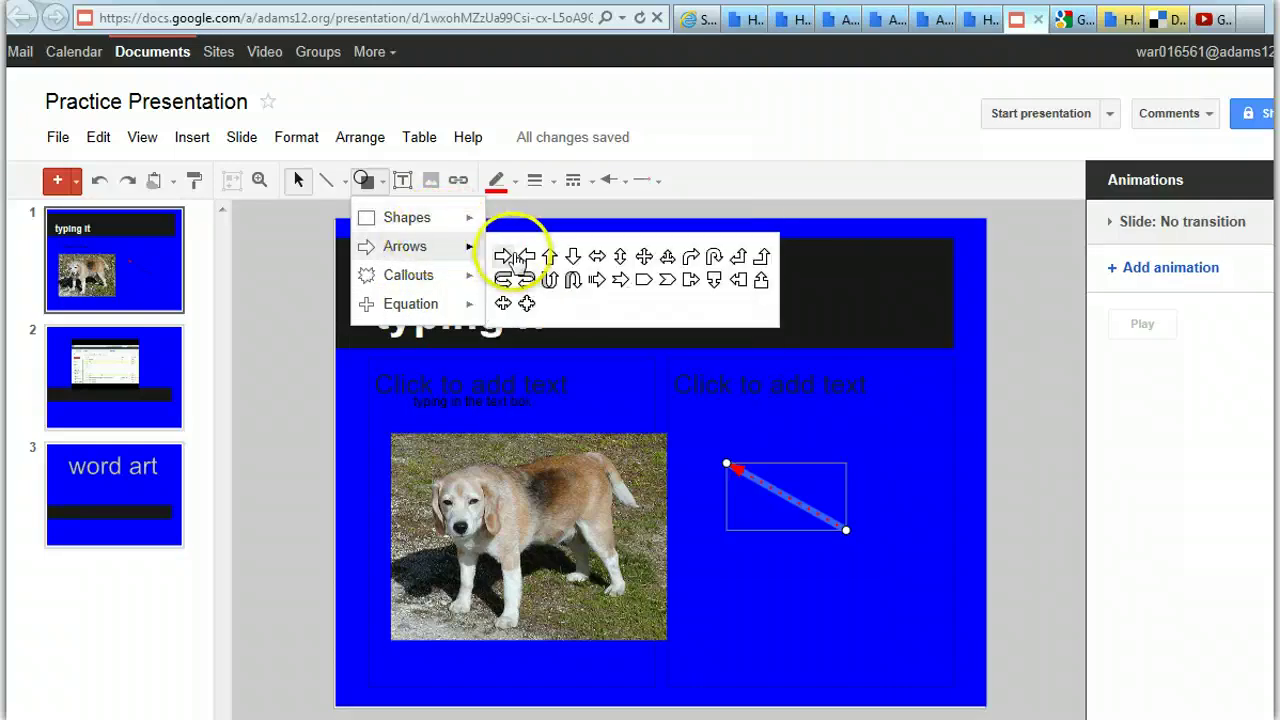
pyautogui.click(525, 255)
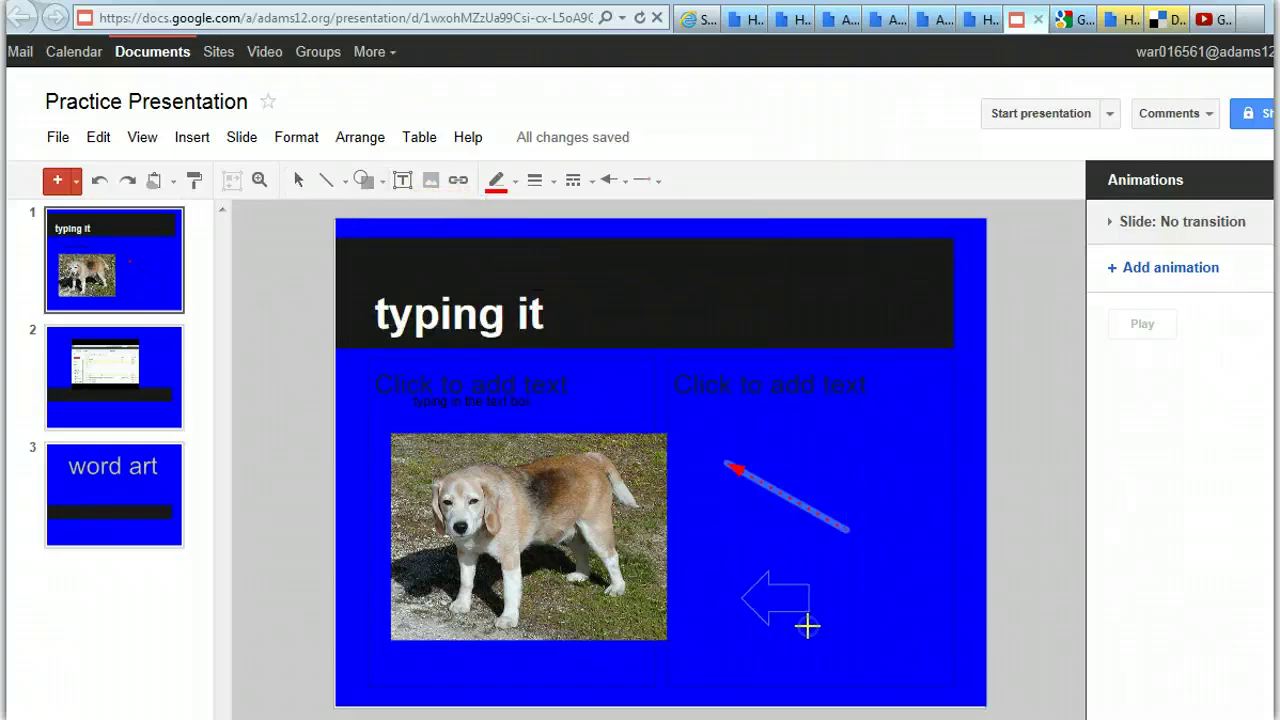
pyautogui.moveTo(809, 626); pyautogui.dragTo(874, 637)
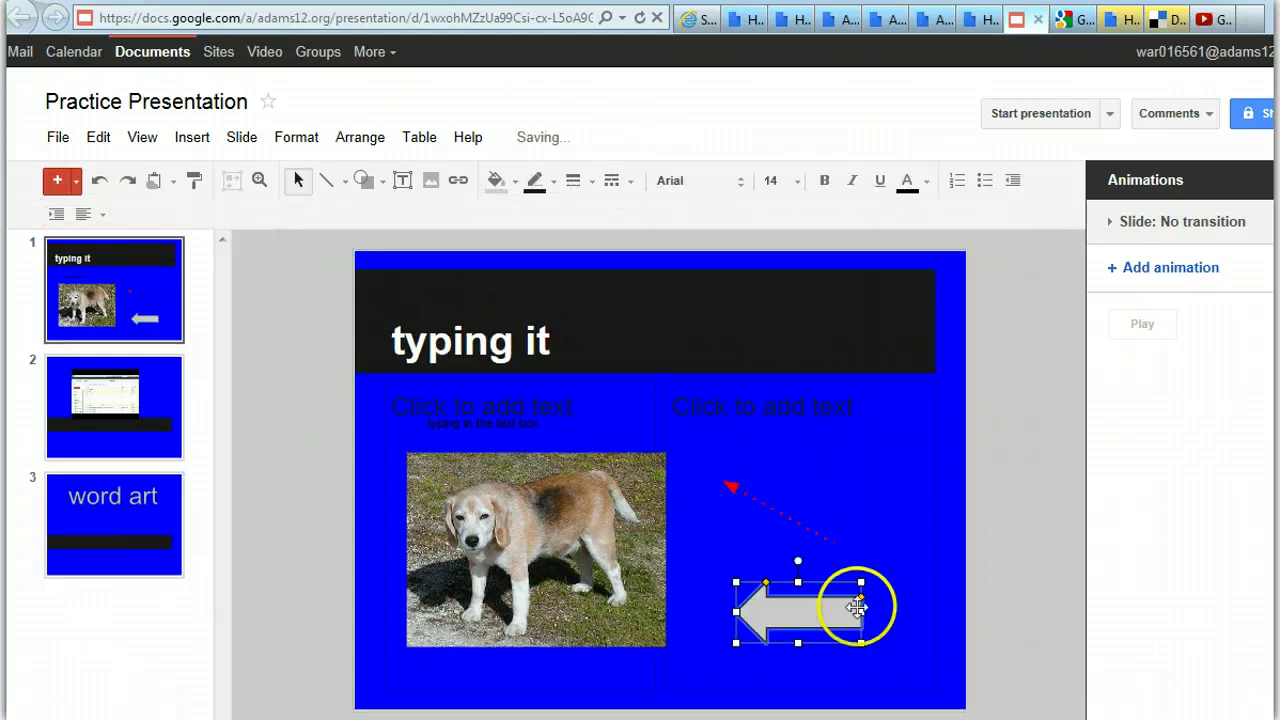
# - Give the arrow a magenta fill and a red, 4px, dashed outline
pyautogui.click(535, 180)
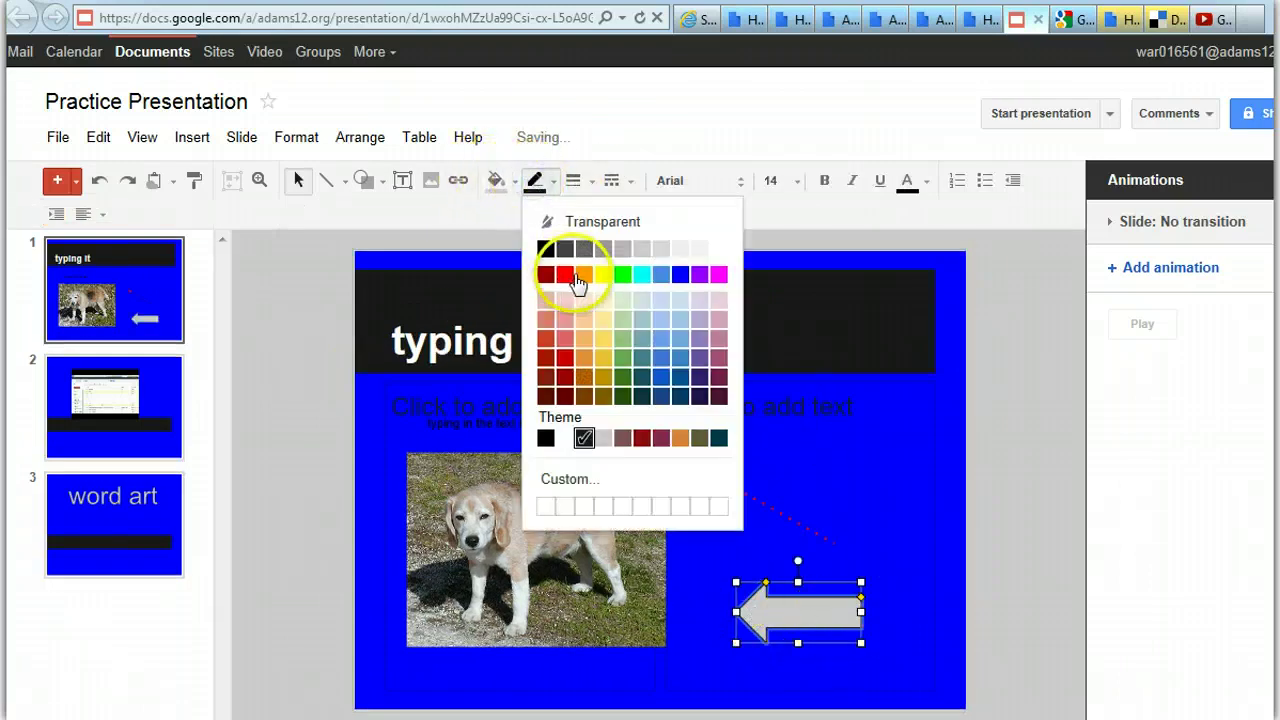
pyautogui.click(565, 274)
pyautogui.click(498, 180)
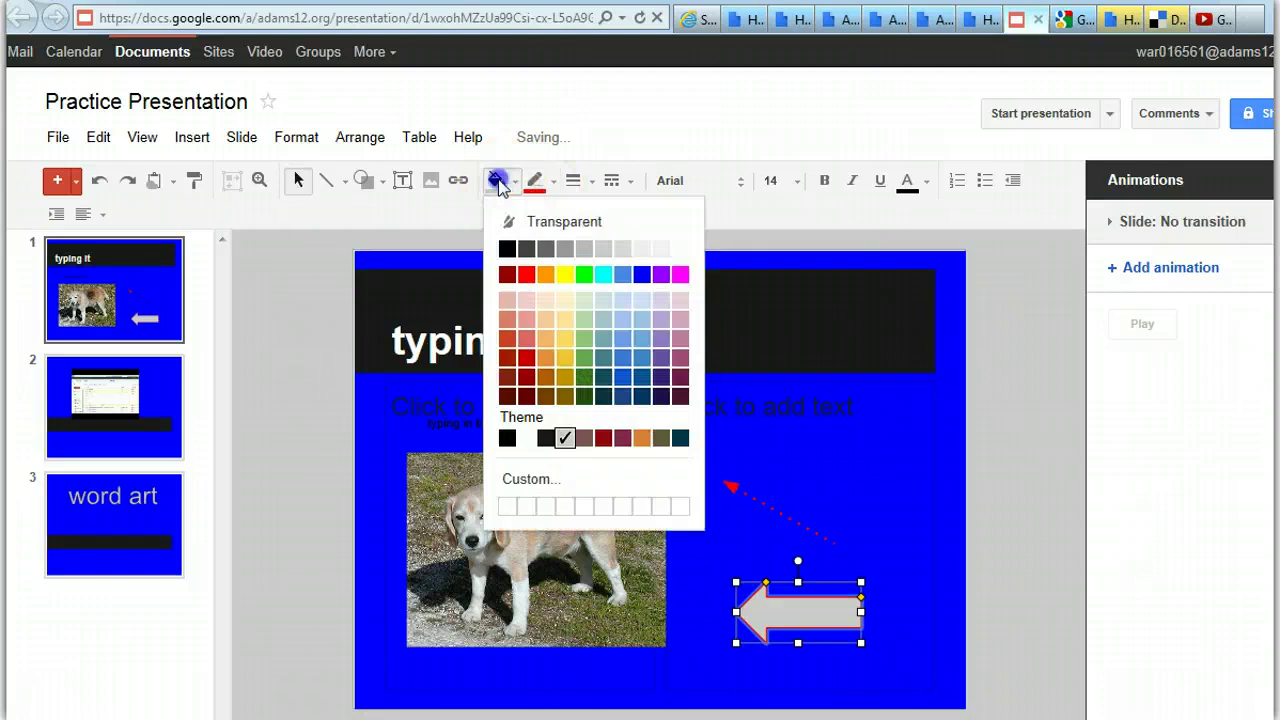
pyautogui.click(679, 274)
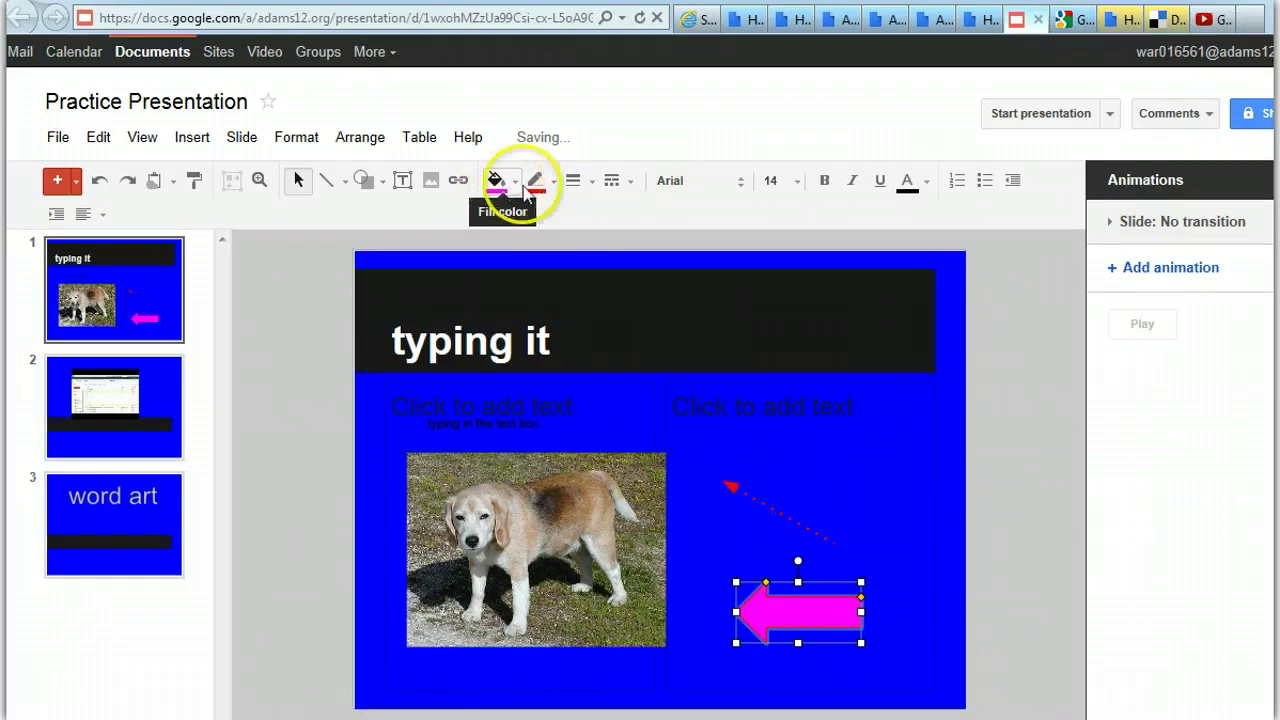
pyautogui.click(571, 183)
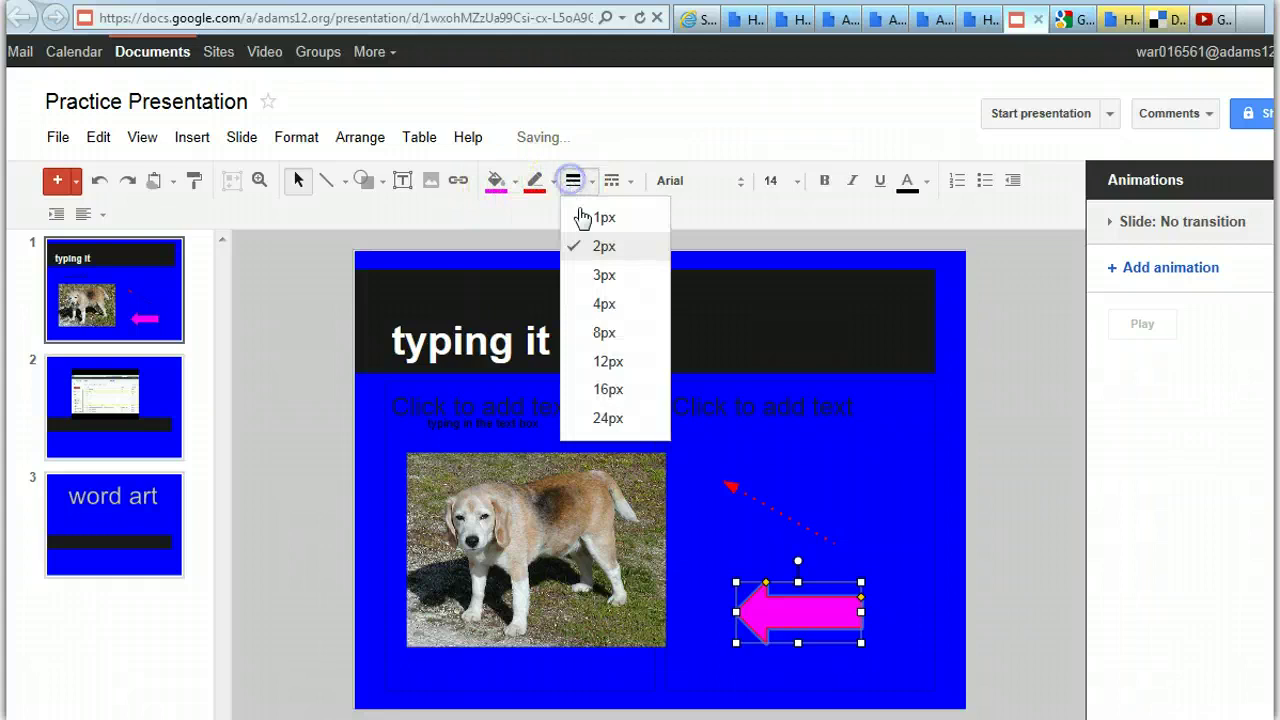
pyautogui.click(603, 303)
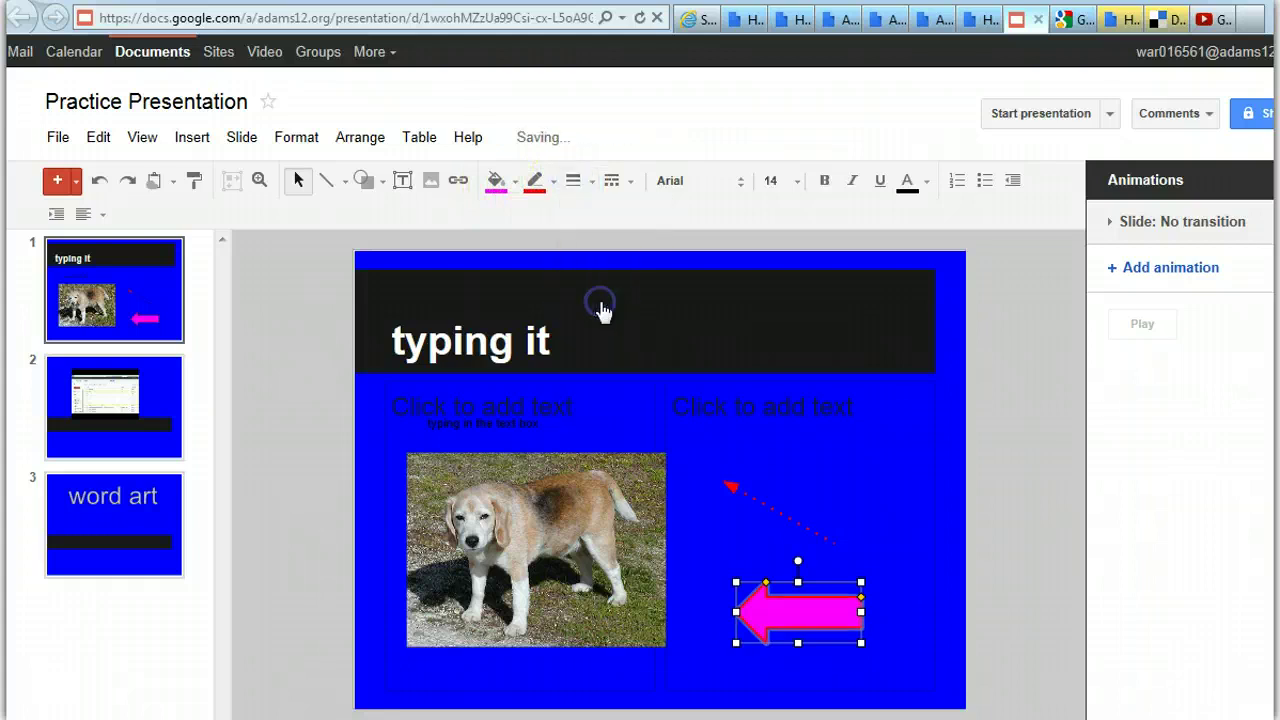
pyautogui.click(619, 190)
pyautogui.click(646, 280)
pyautogui.click(762, 505)
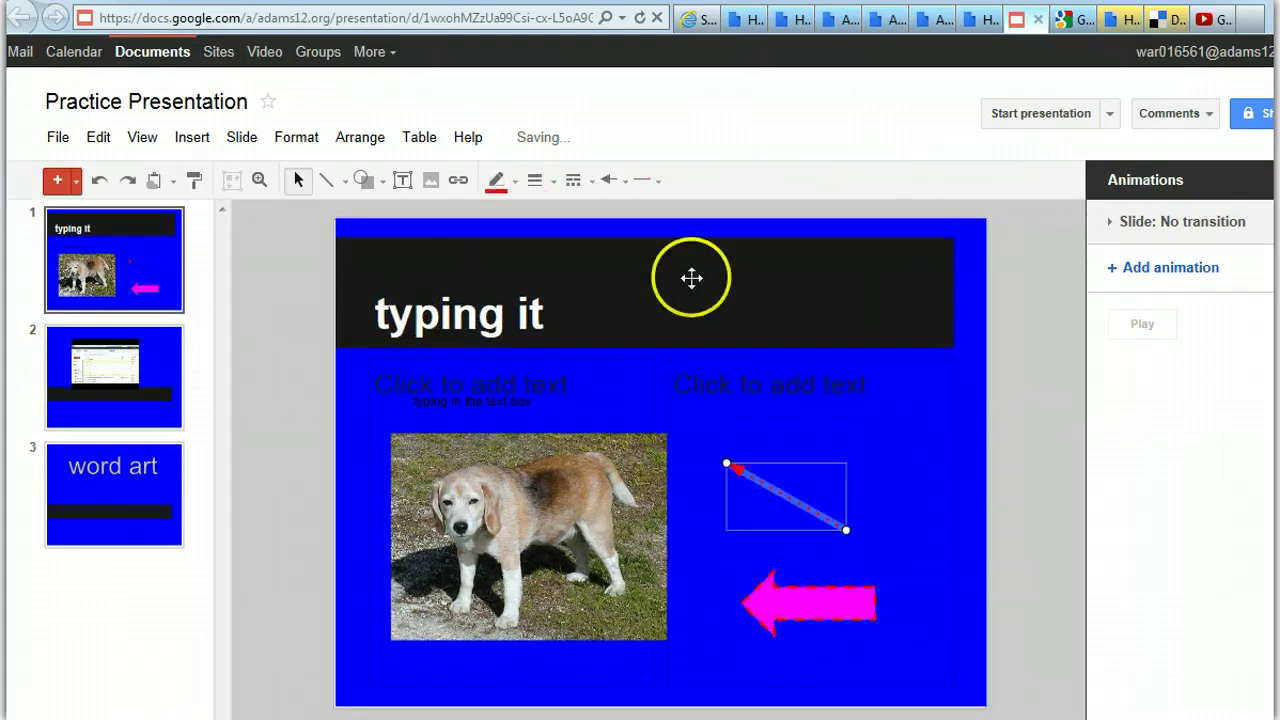
pyautogui.click(645, 182)
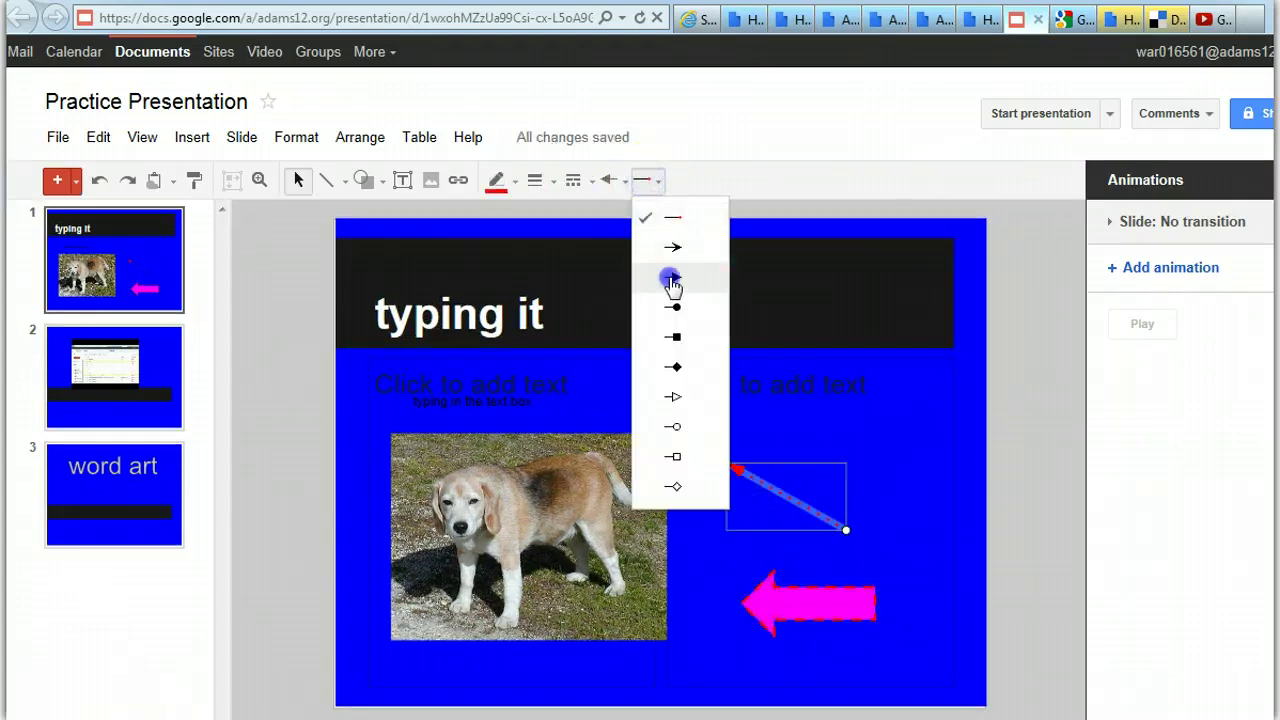
pyautogui.click(671, 280)
pyautogui.click(535, 180)
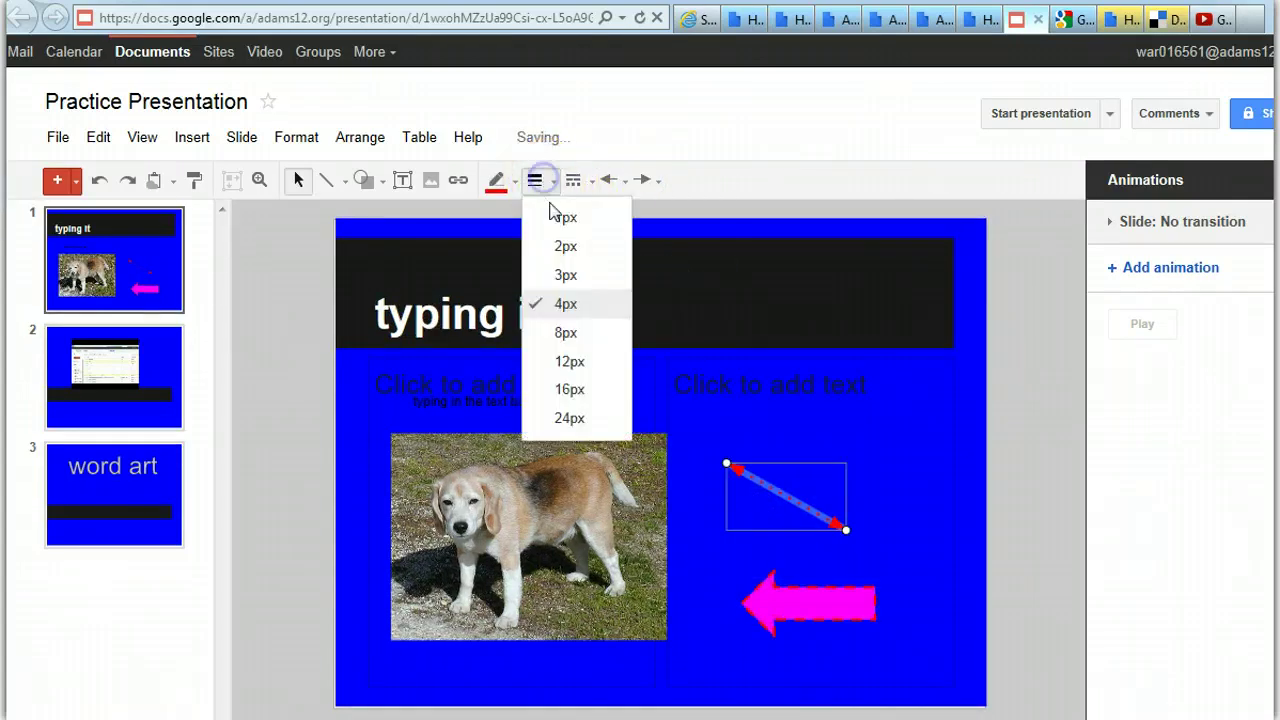
pyautogui.click(566, 333)
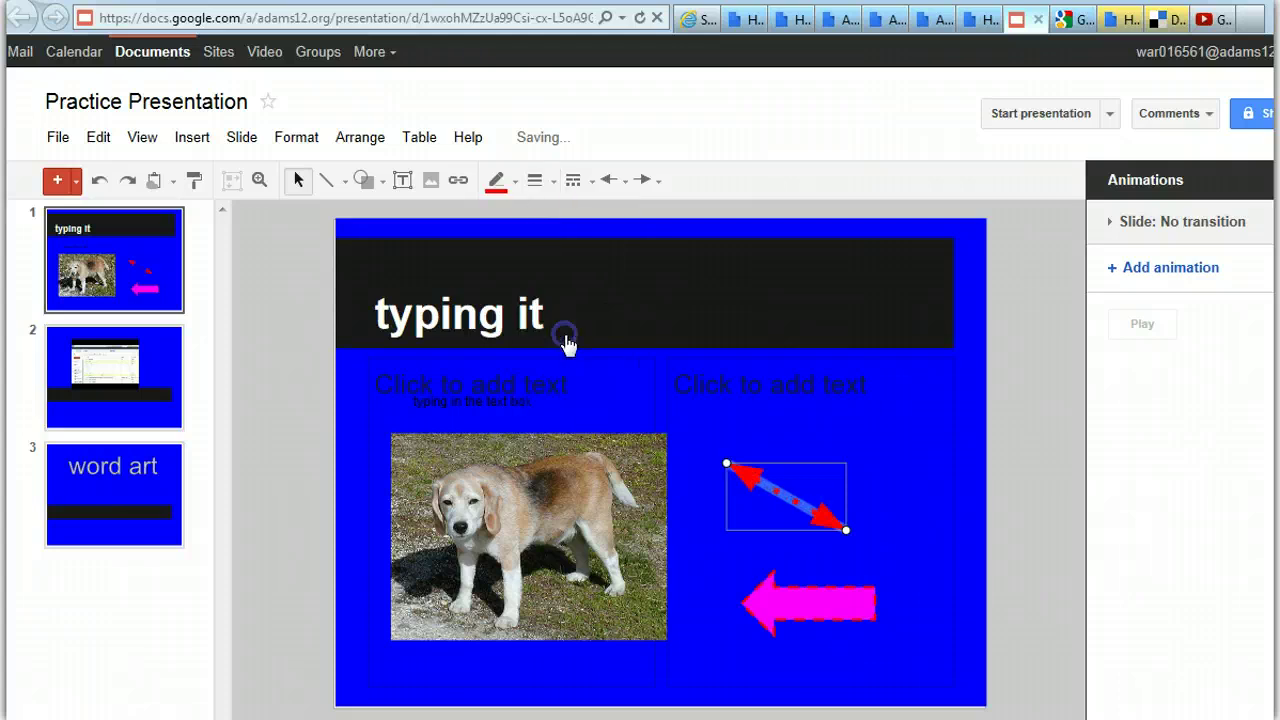
pyautogui.click(515, 182)
pyautogui.click(659, 270)
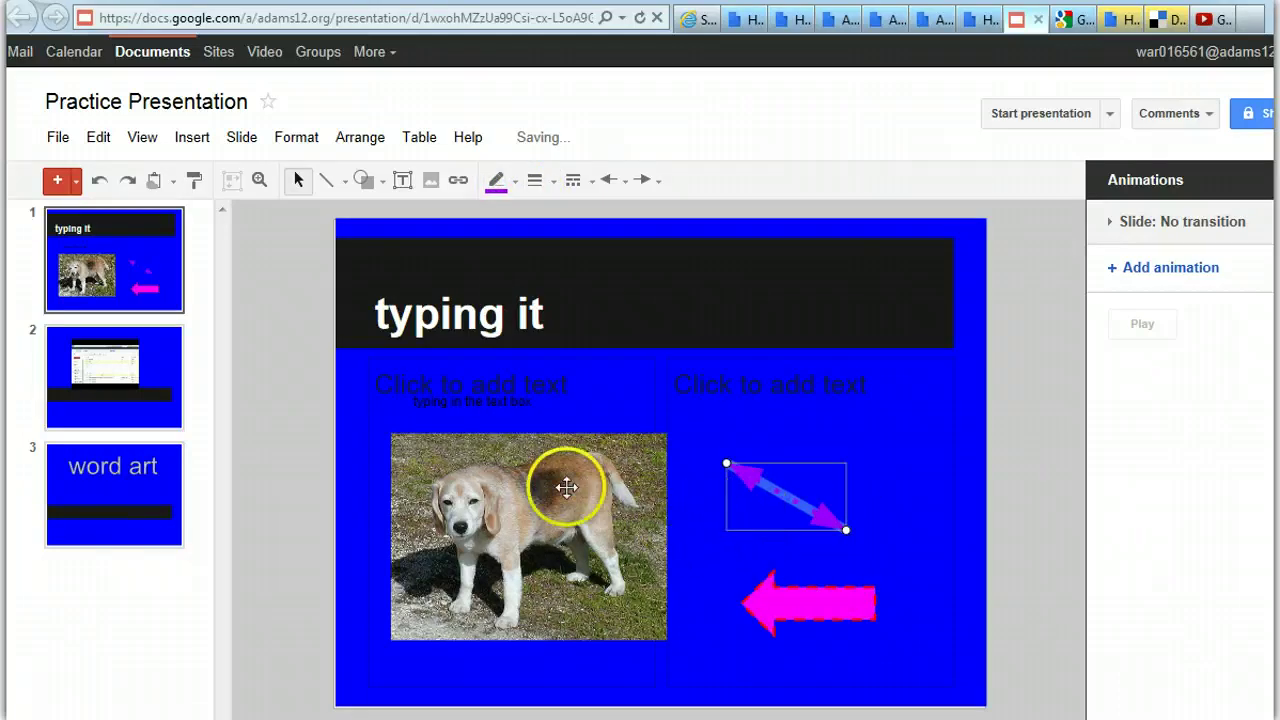
pyautogui.click(566, 487)
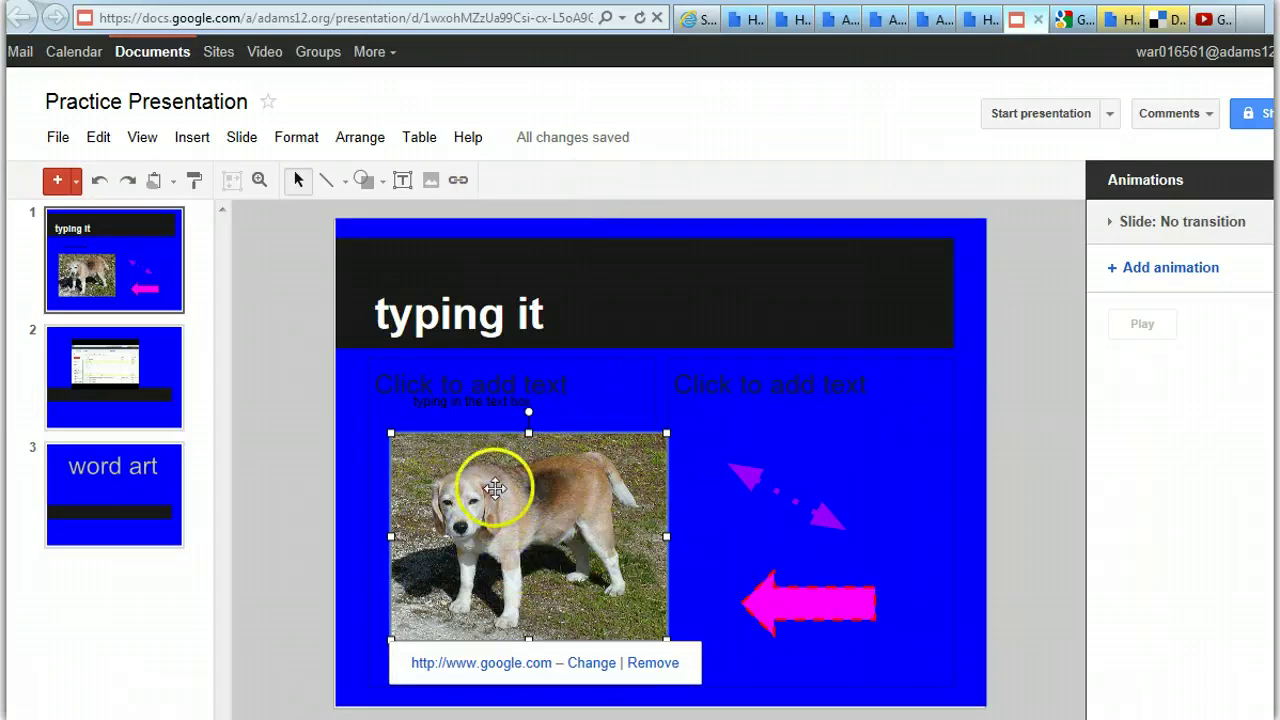
pyautogui.click(474, 309)
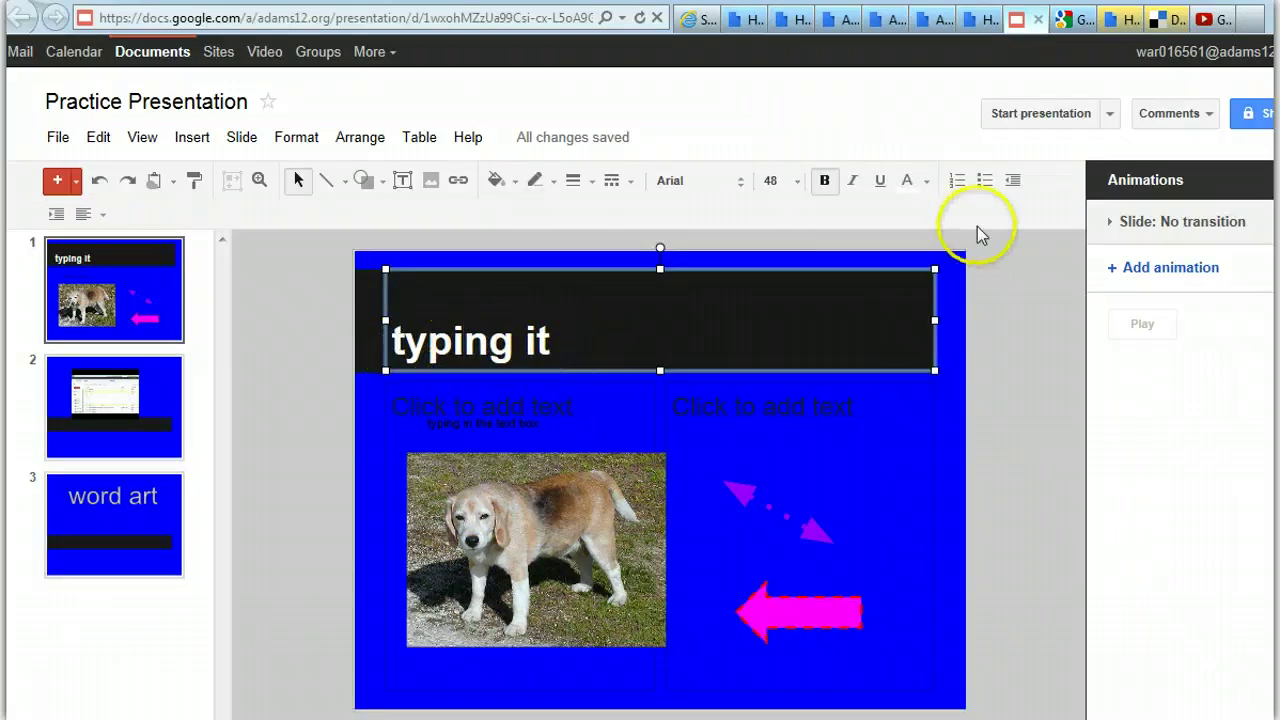
# - Fill the 'typing it' title box red and give it a purple outline
pyautogui.click(535, 181)
pyautogui.click(565, 274)
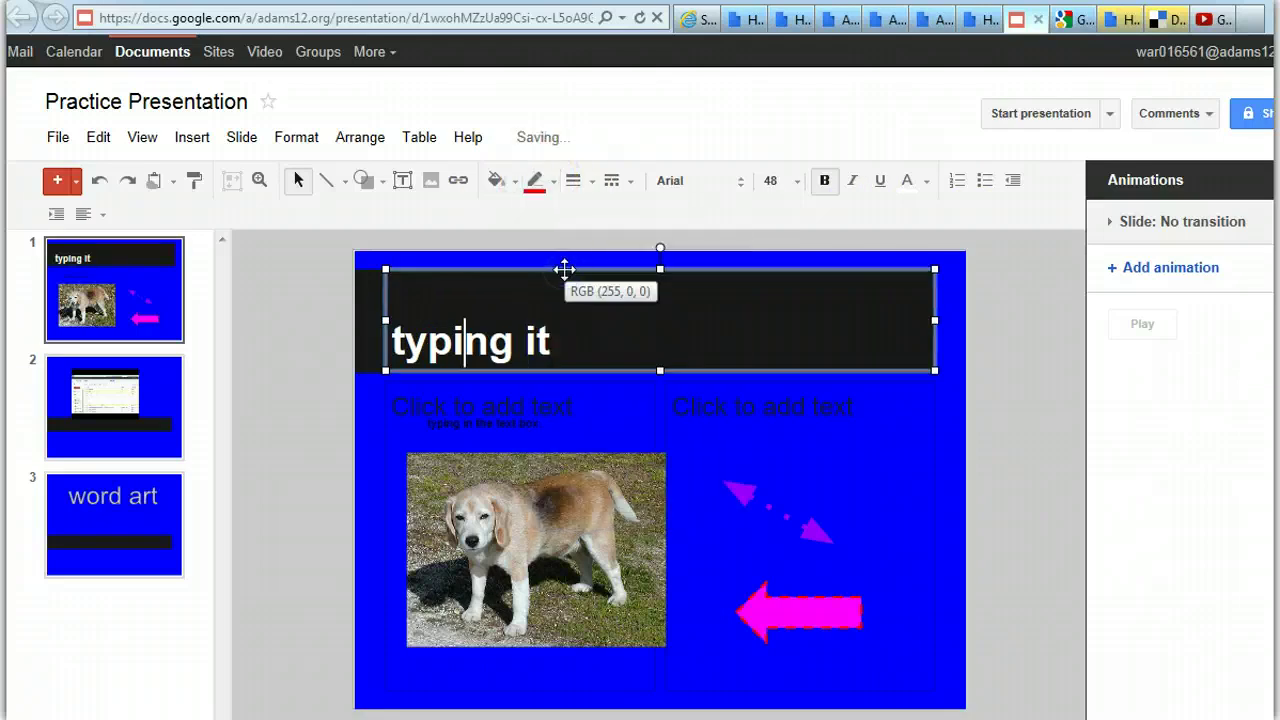
pyautogui.moveTo(553, 354); pyautogui.dragTo(451, 338)
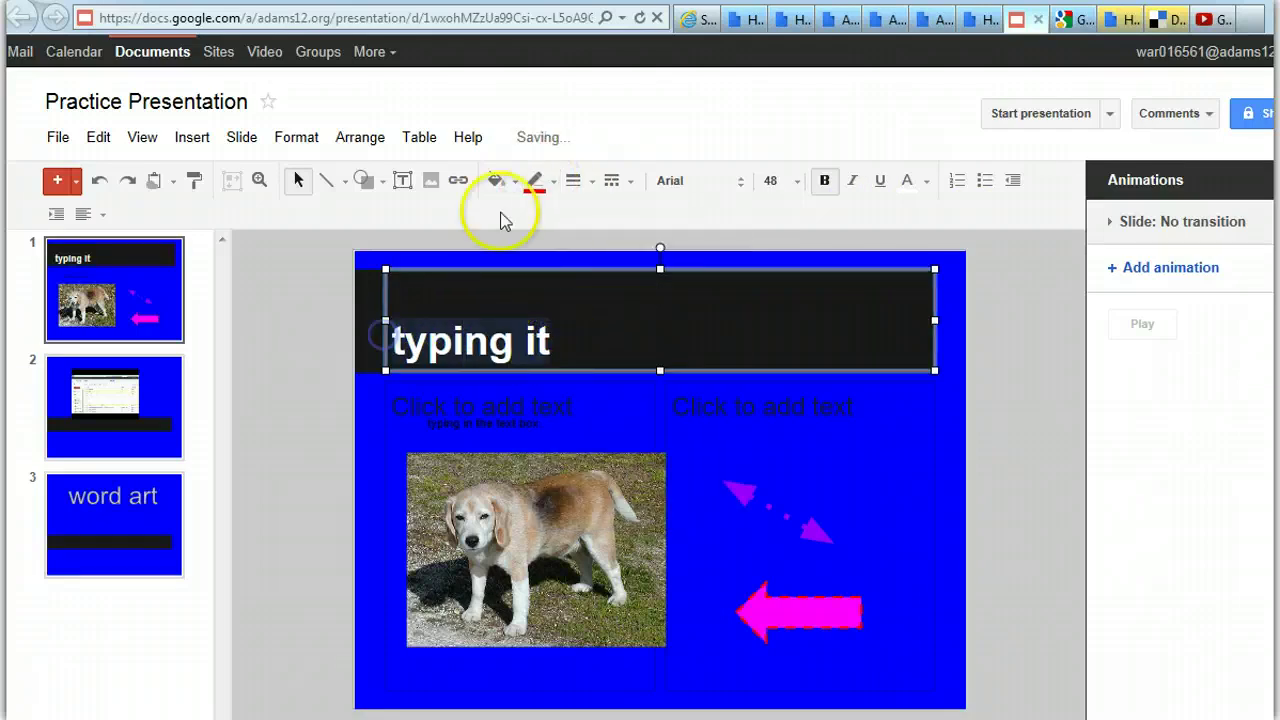
pyautogui.click(496, 181)
pyautogui.click(530, 277)
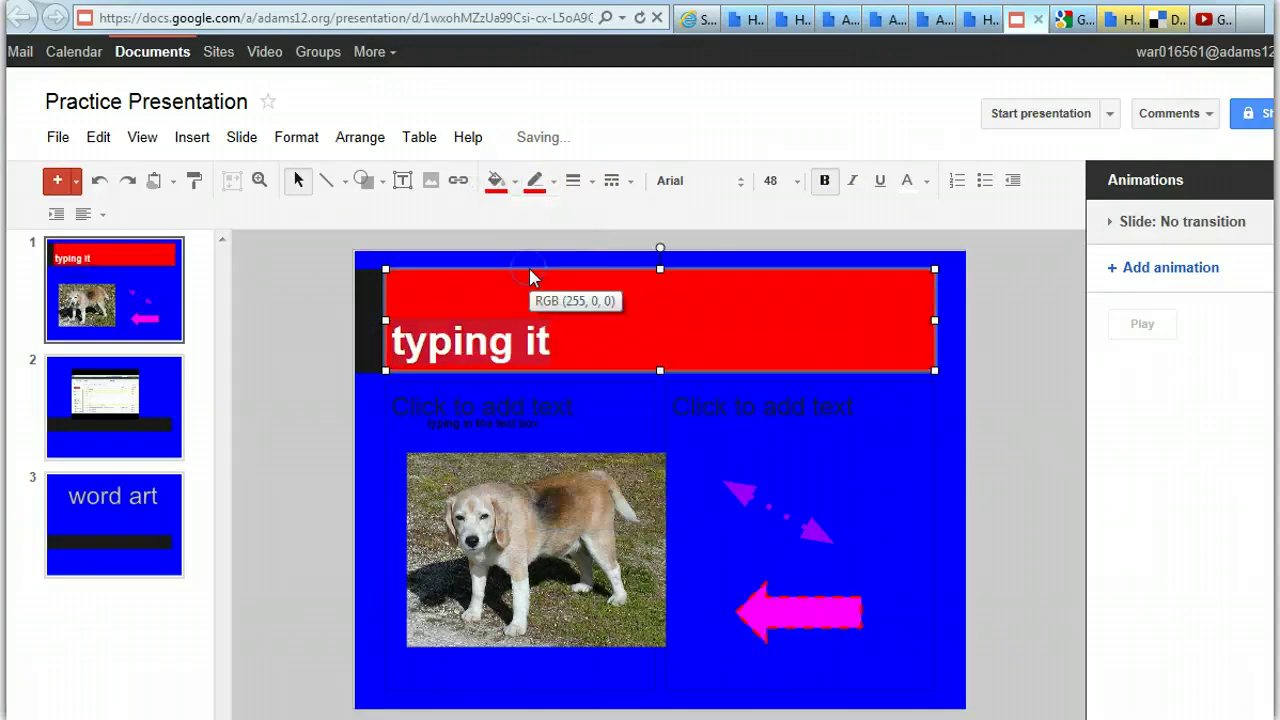
pyautogui.moveTo(530, 277); pyautogui.dragTo(556, 345)
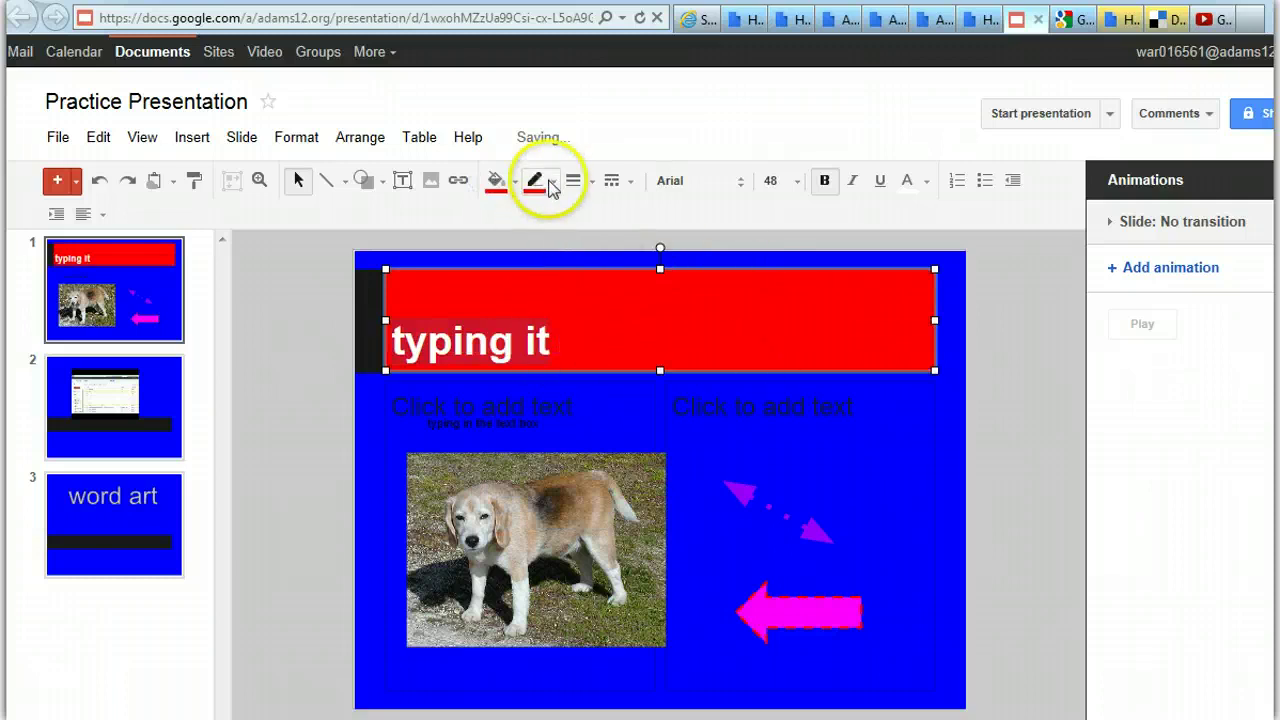
pyautogui.click(551, 184)
pyautogui.click(700, 283)
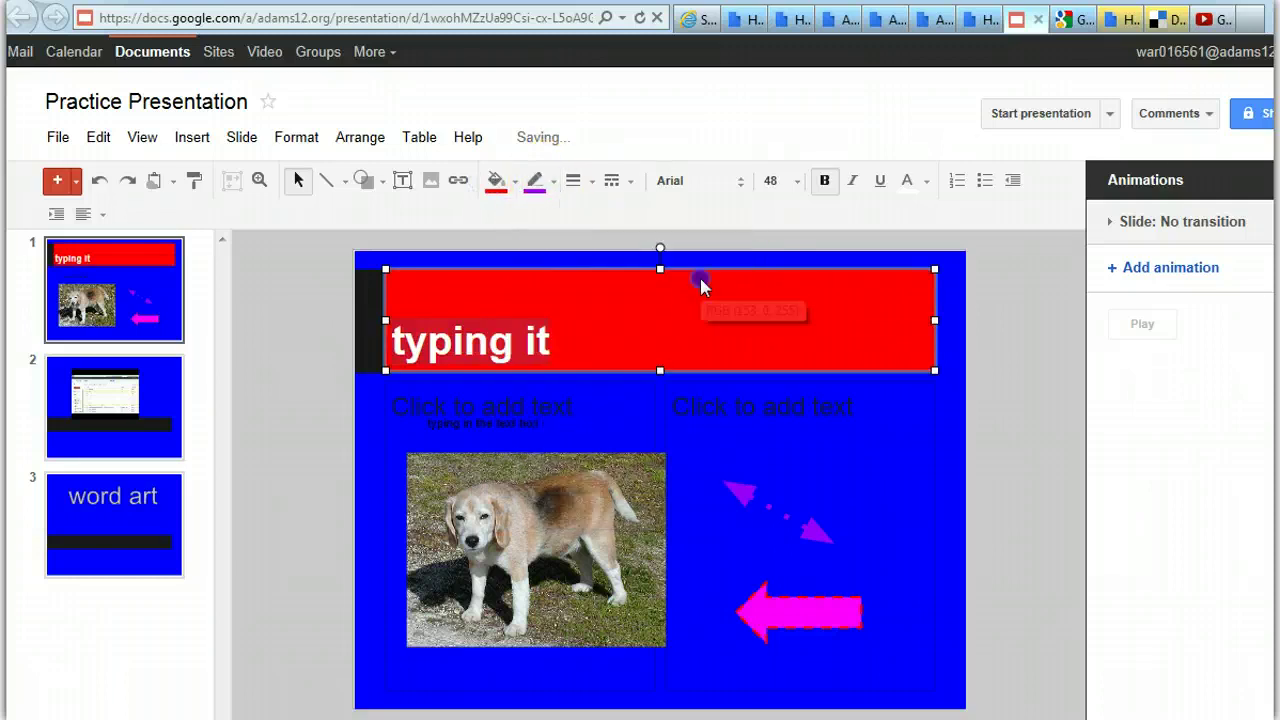
pyautogui.click(608, 398)
pyautogui.click(491, 309)
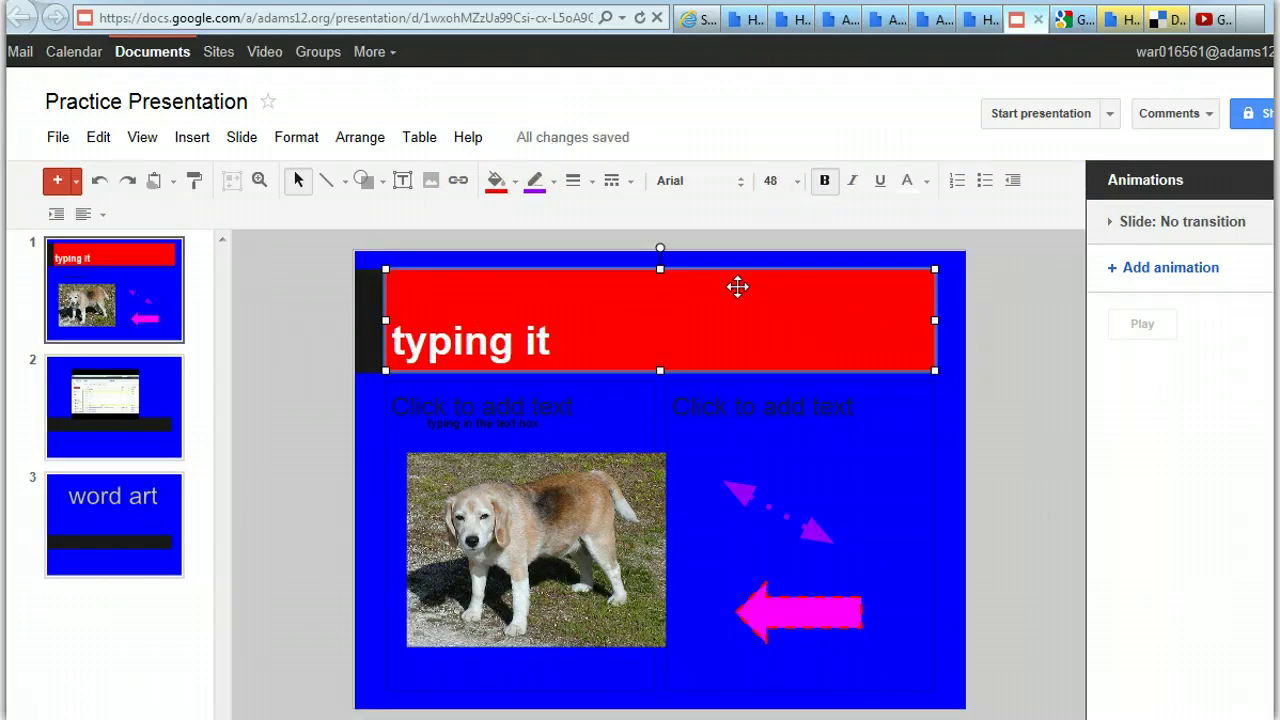
# - Nudge the pink arrow slightly upward, then select both the purple and pink arrows
pyautogui.click(810, 608)
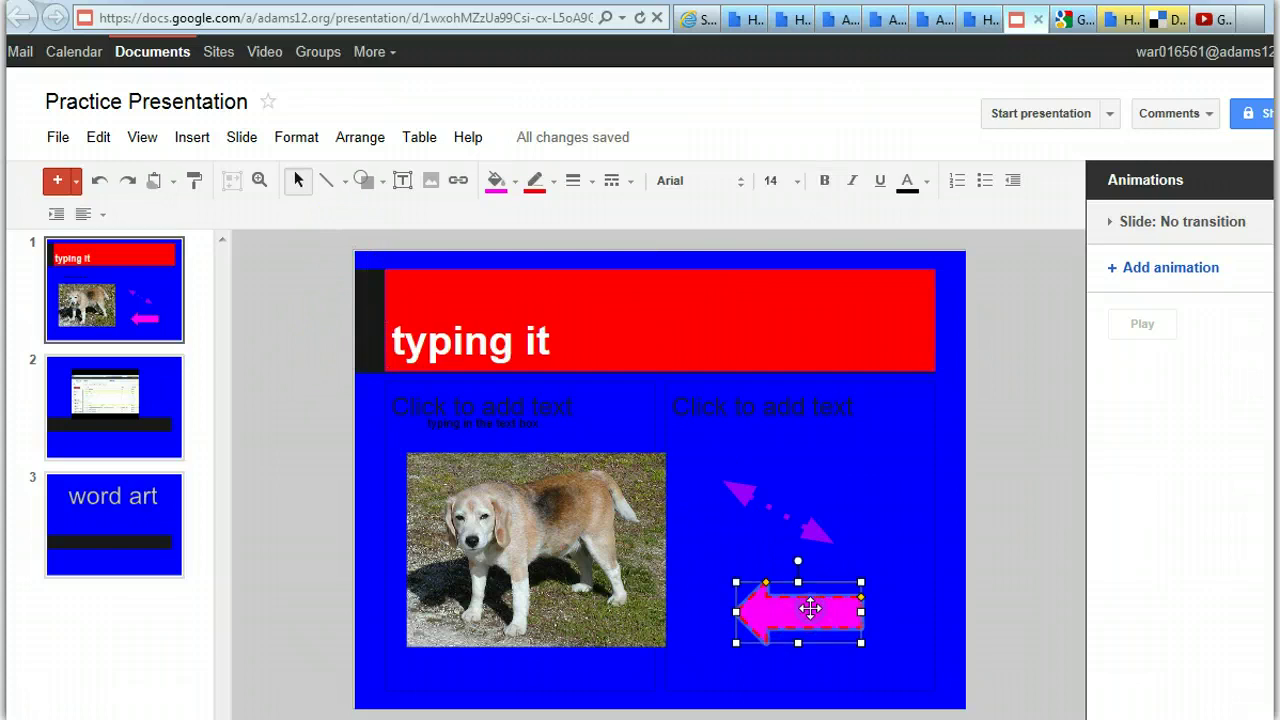
pyautogui.click(812, 600)
pyautogui.moveTo(810, 582); pyautogui.dragTo(812, 562)
pyautogui.click(752, 497)
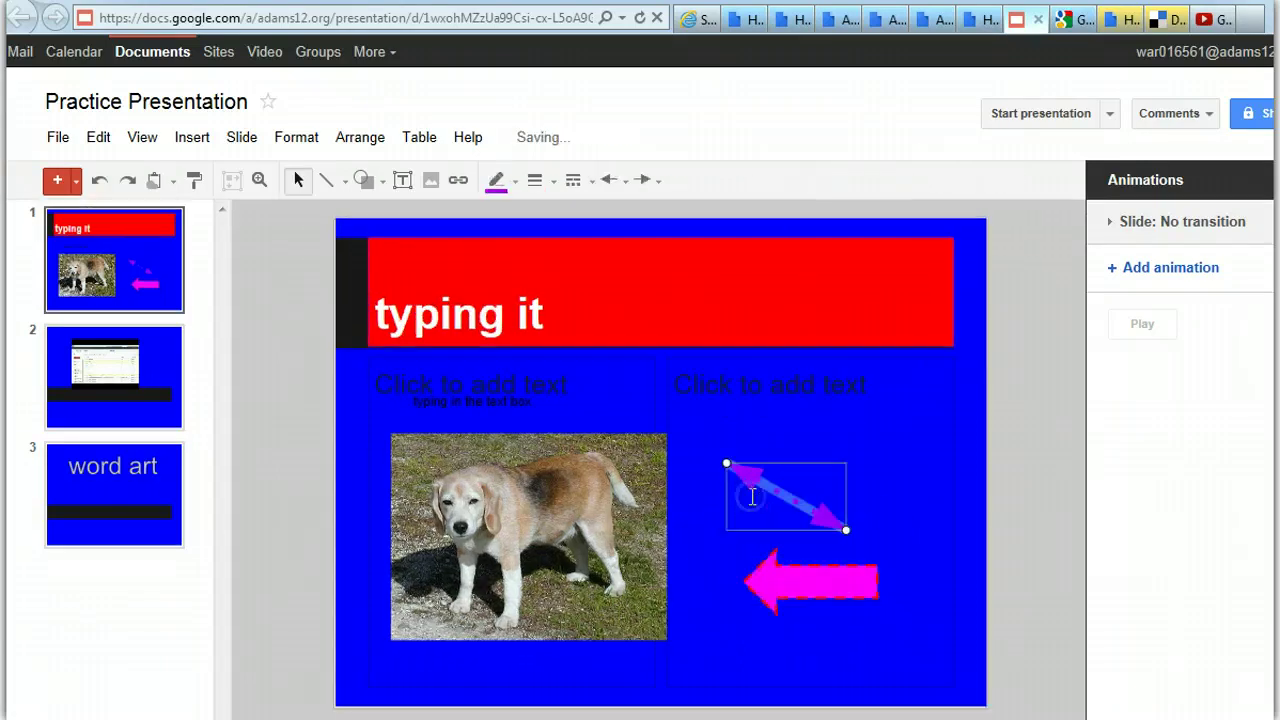
pyautogui.keyDown('shift'); pyautogui.click(791, 580); pyautogui.keyUp('shift')
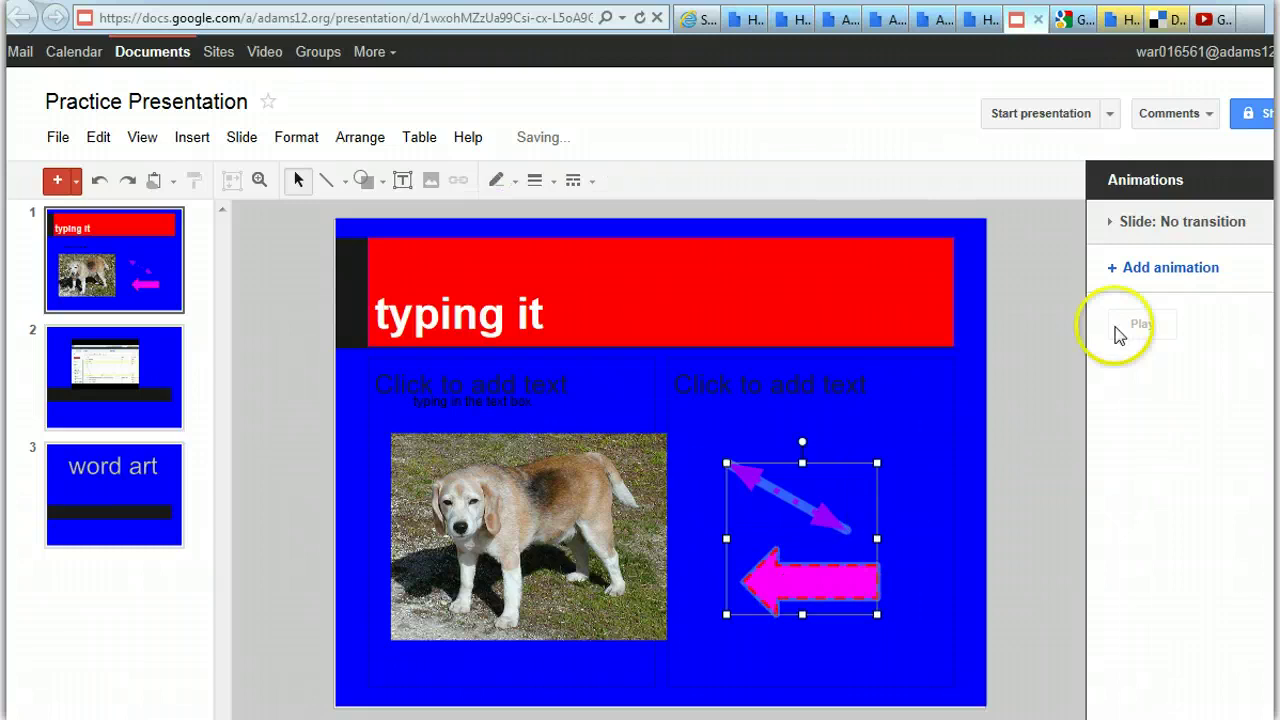
# - Give both arrows an Appear animation, changing the pink arrow's to Fly In at about 3.1 seconds
pyautogui.click(1158, 270)
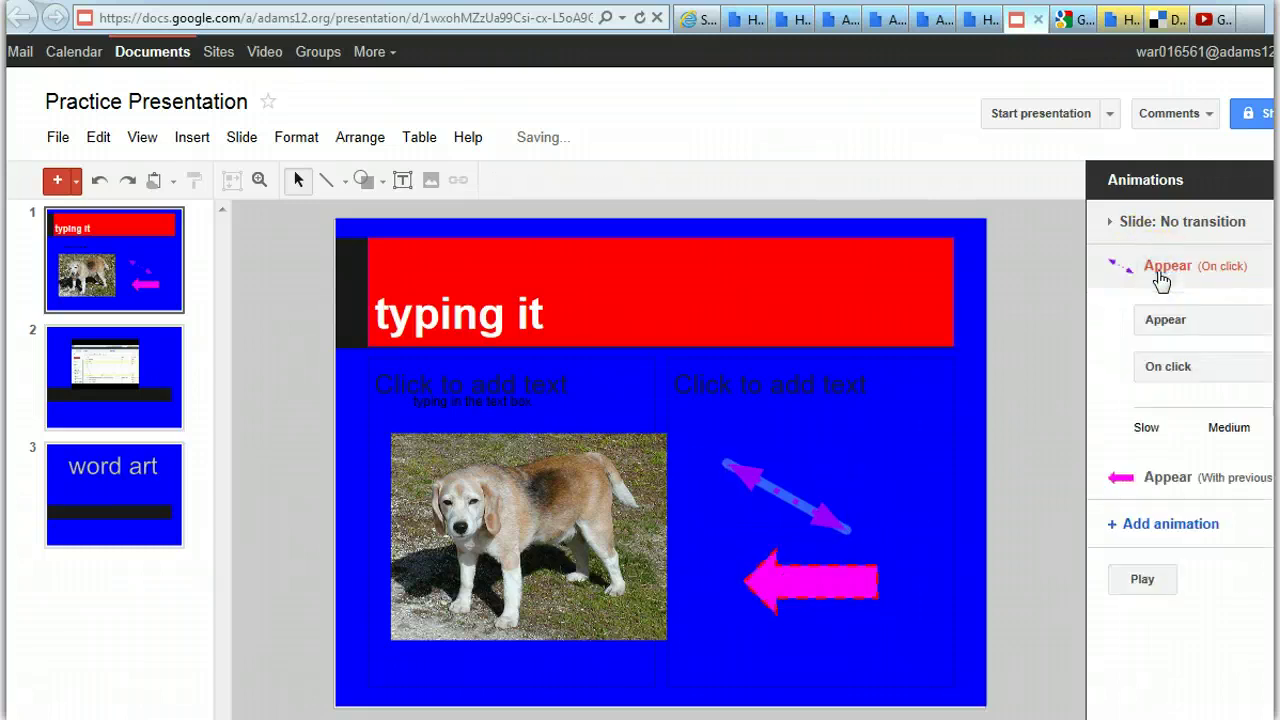
pyautogui.click(1228, 272)
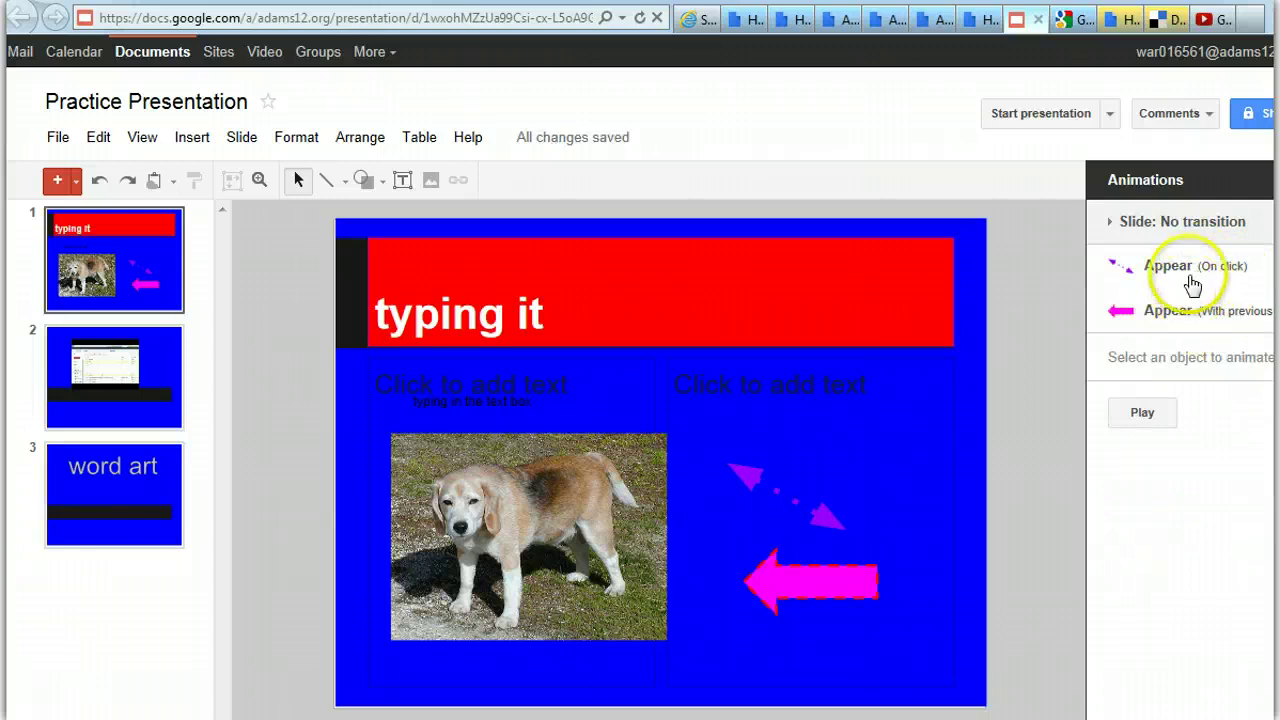
pyautogui.click(1175, 310)
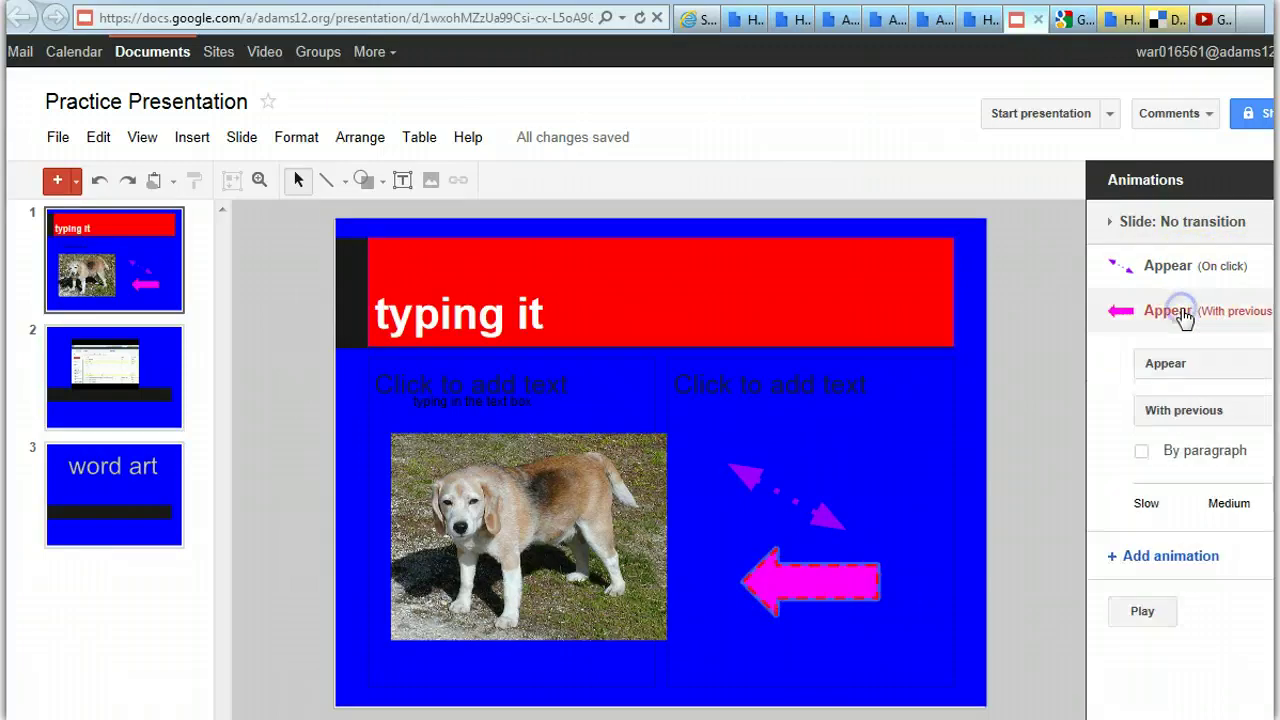
pyautogui.click(1200, 363)
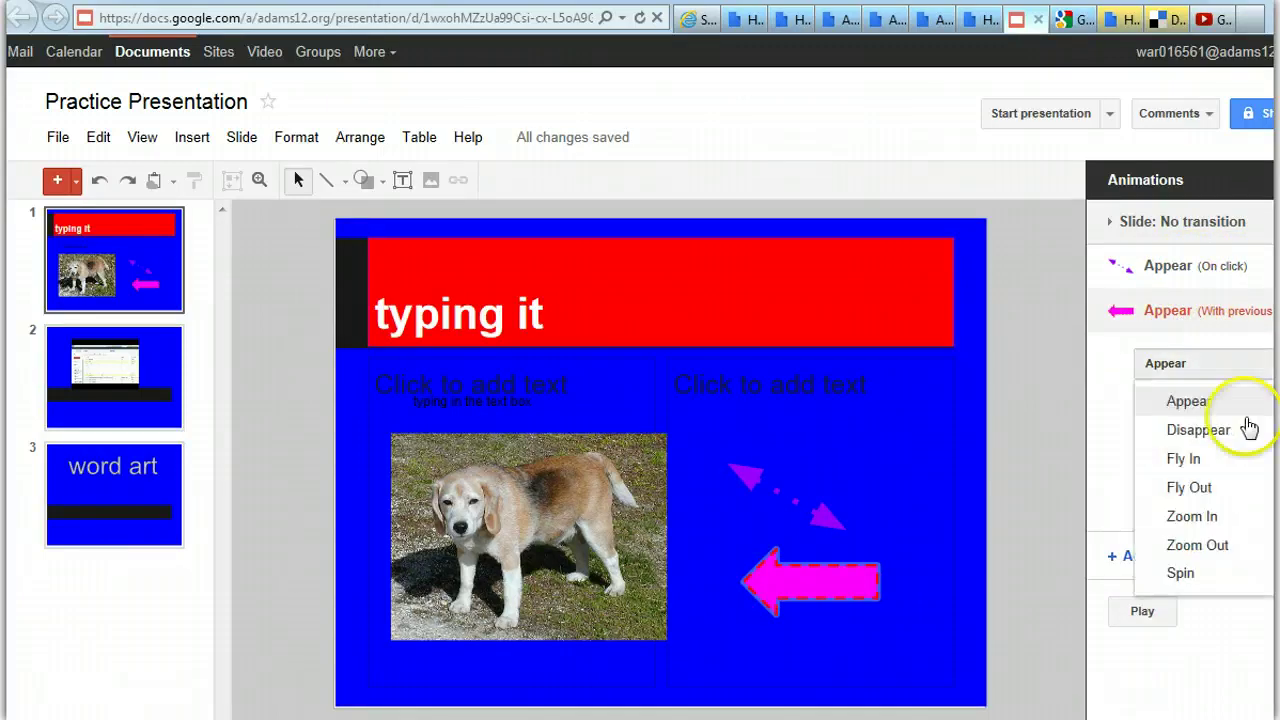
pyautogui.click(1209, 462)
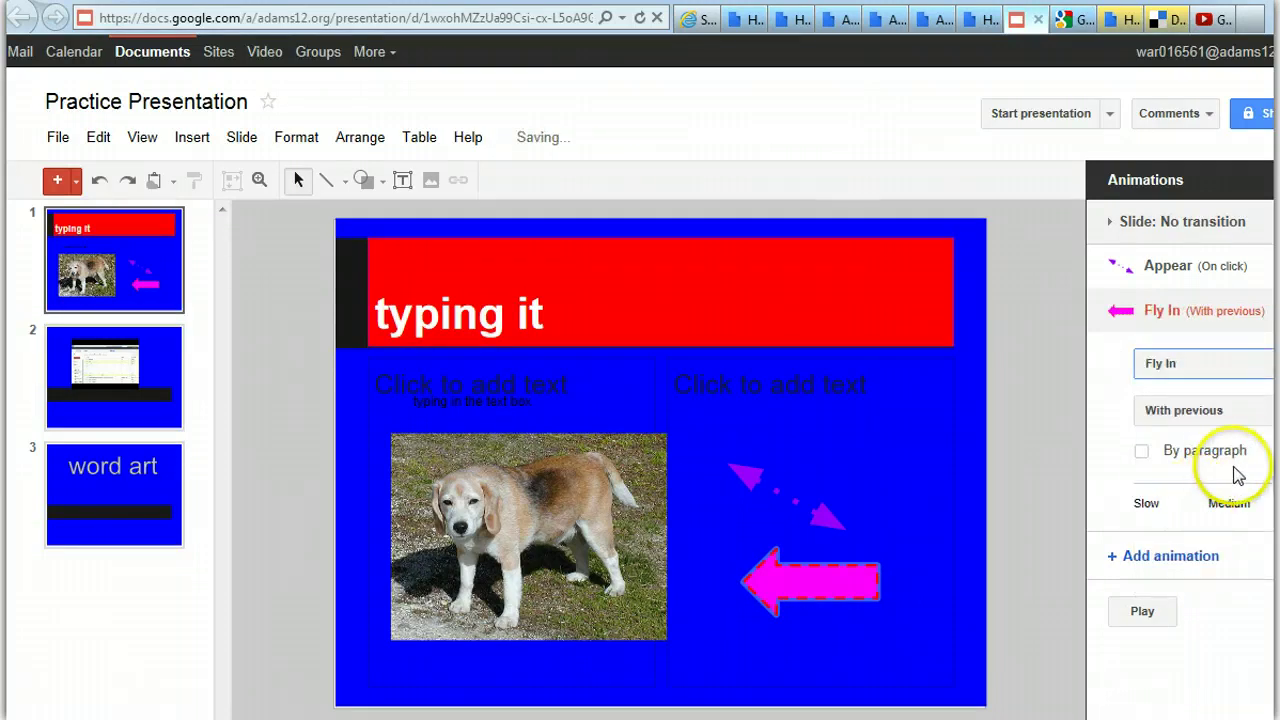
pyautogui.moveTo(1237, 490); pyautogui.dragTo(1210, 488)
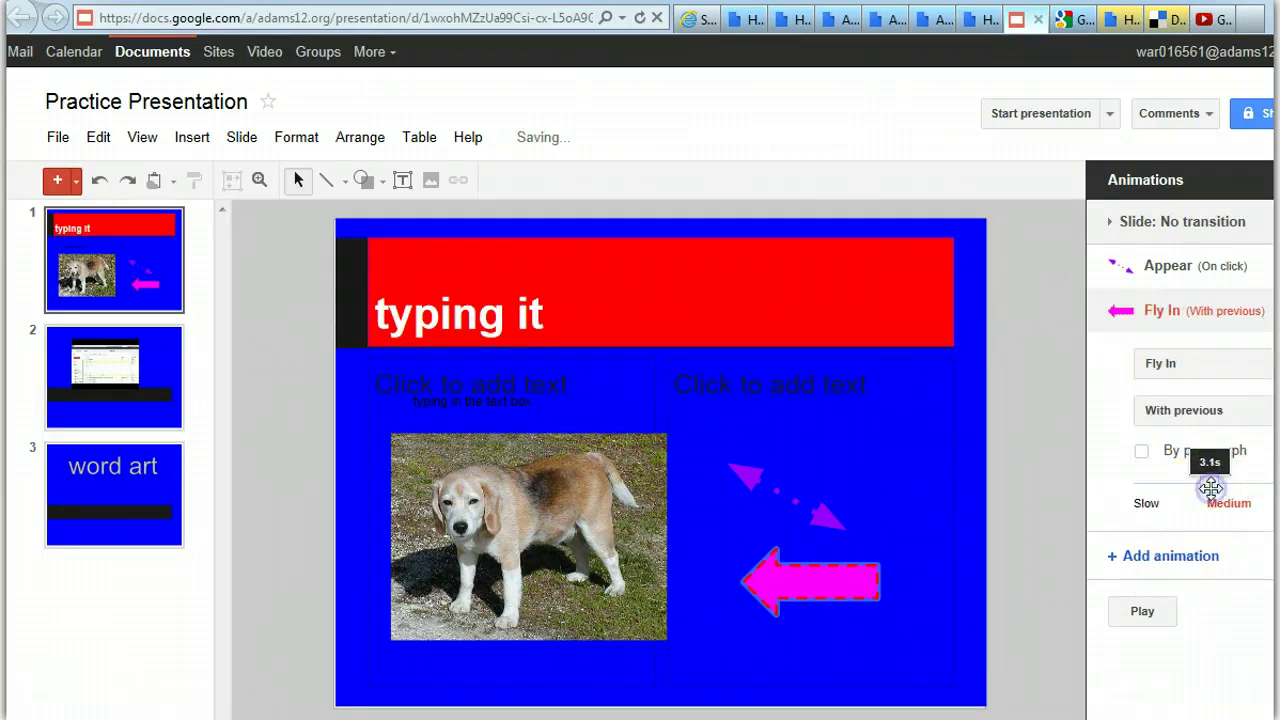
# - Preview slide 1's arrow animations twice, briefly switching to slide 2 and back
pyautogui.click(1140, 611)
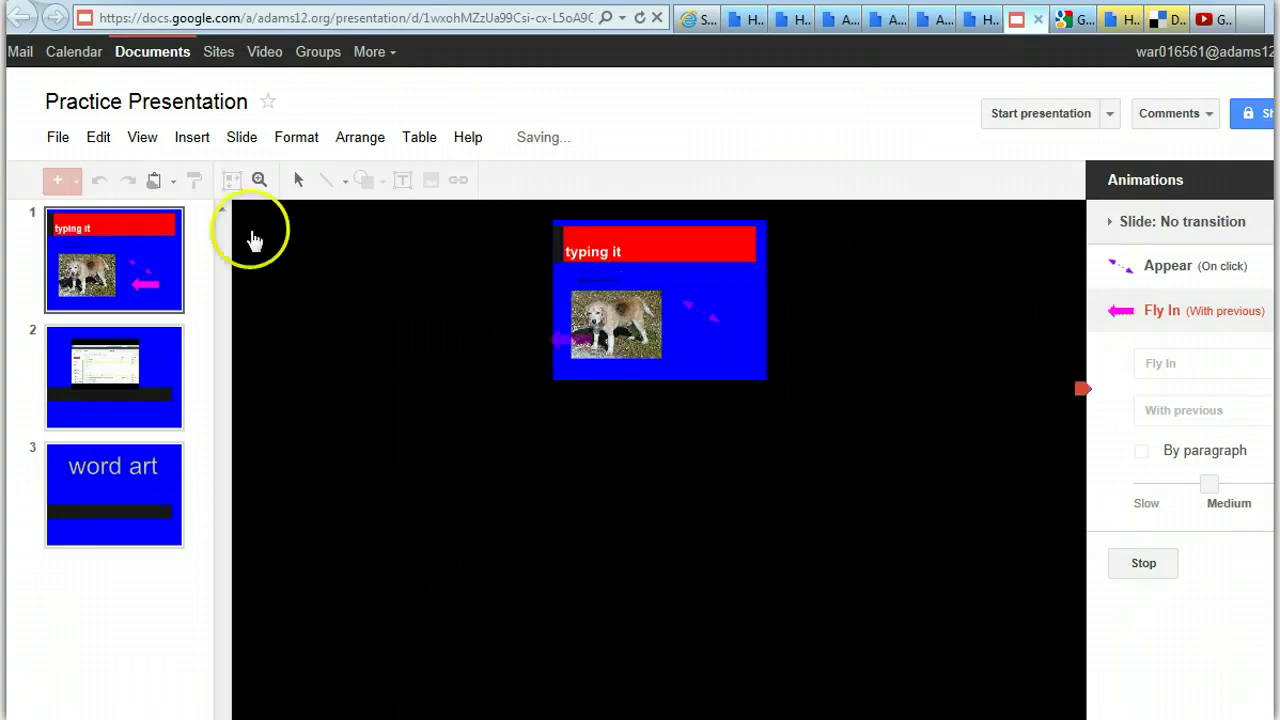
pyautogui.click(140, 240)
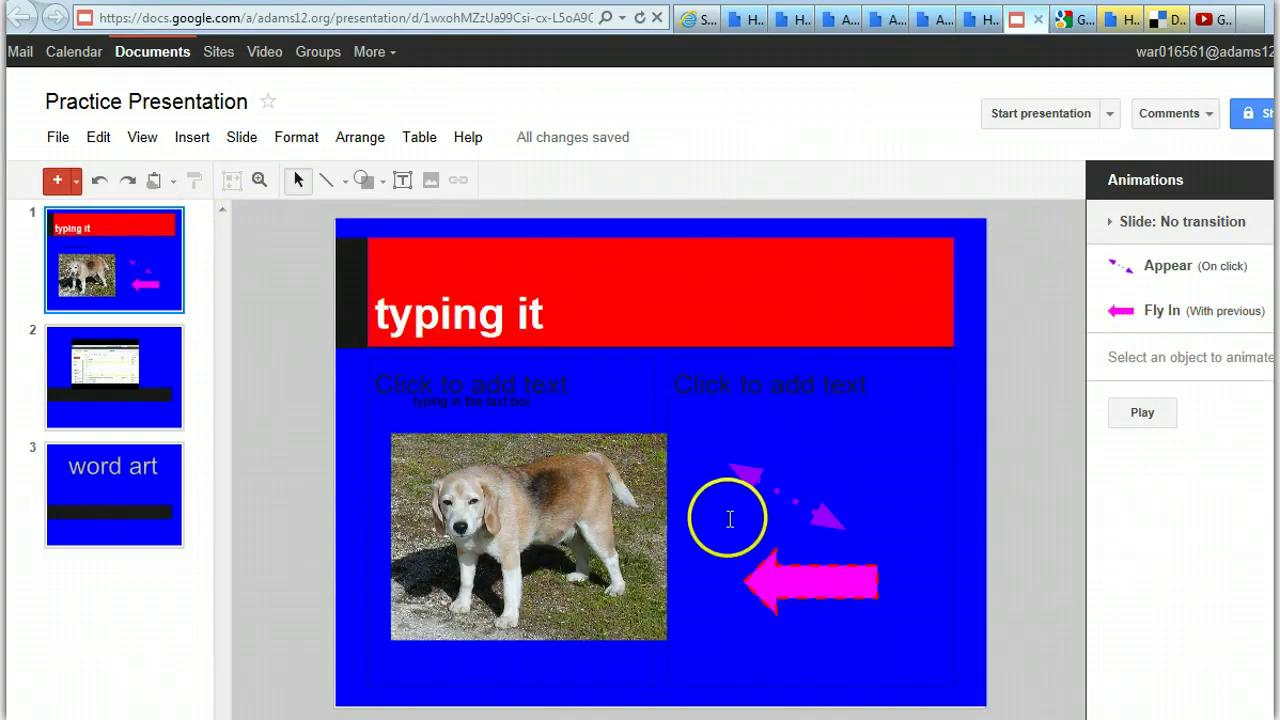
pyautogui.click(1143, 414)
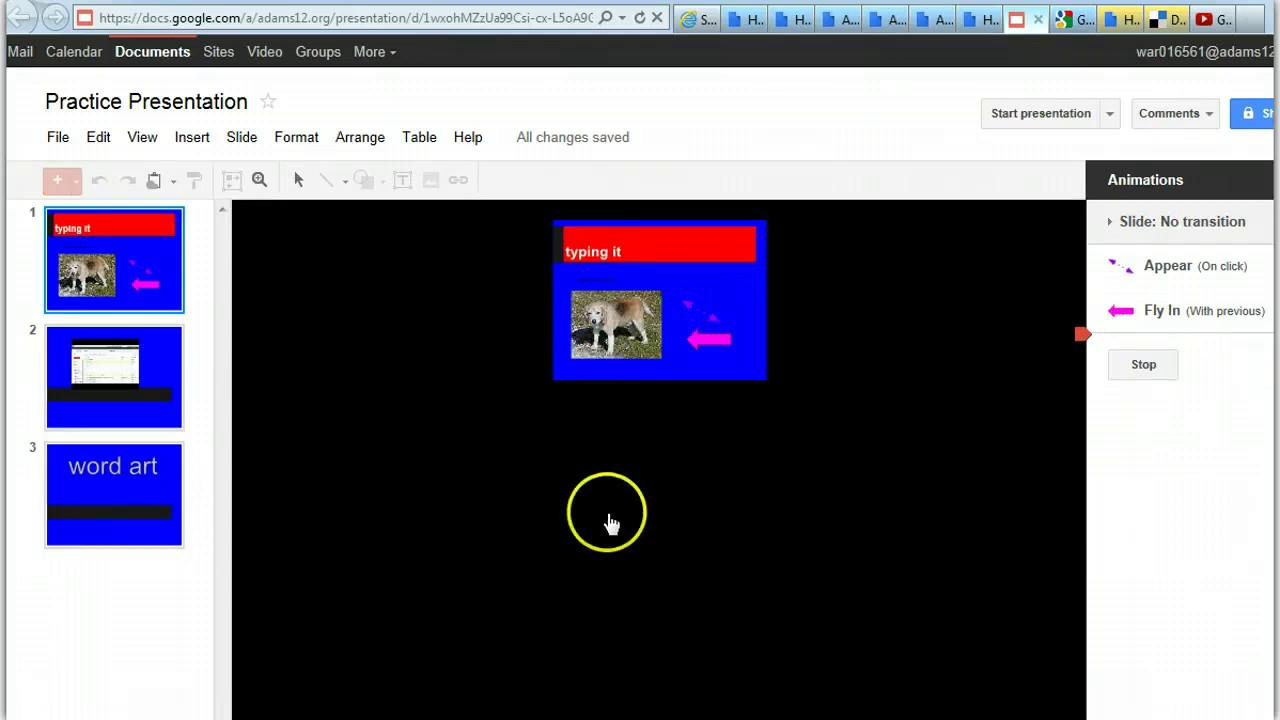
pyautogui.click(88, 355)
pyautogui.click(125, 268)
# - Add a second Appear animation to the pink arrow, timed With previous
pyautogui.click(838, 595)
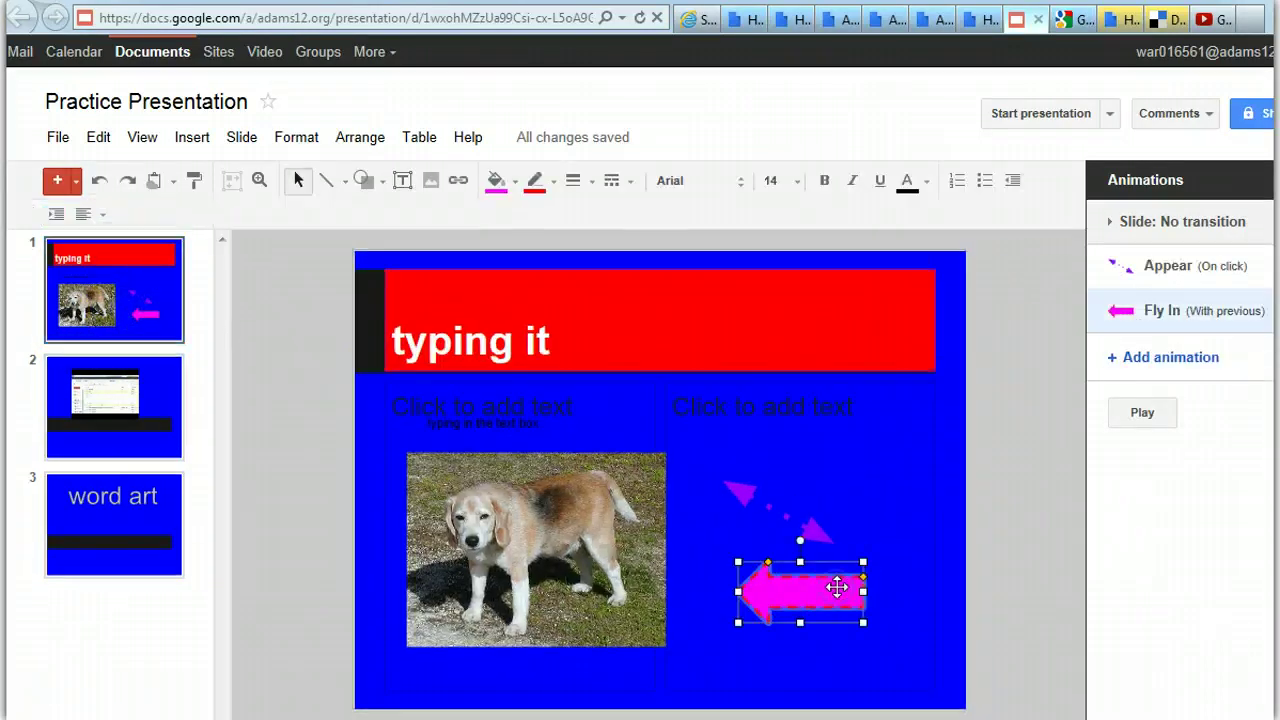
pyautogui.click(1170, 358)
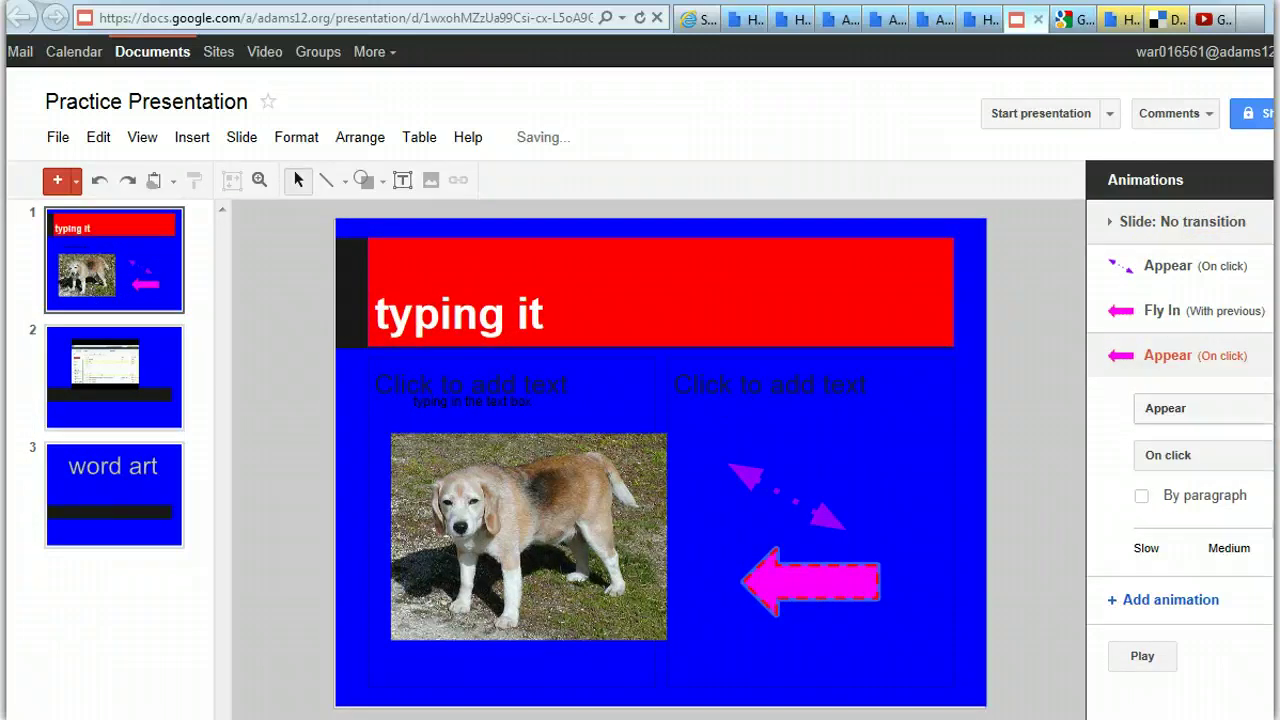
pyautogui.click(1190, 455)
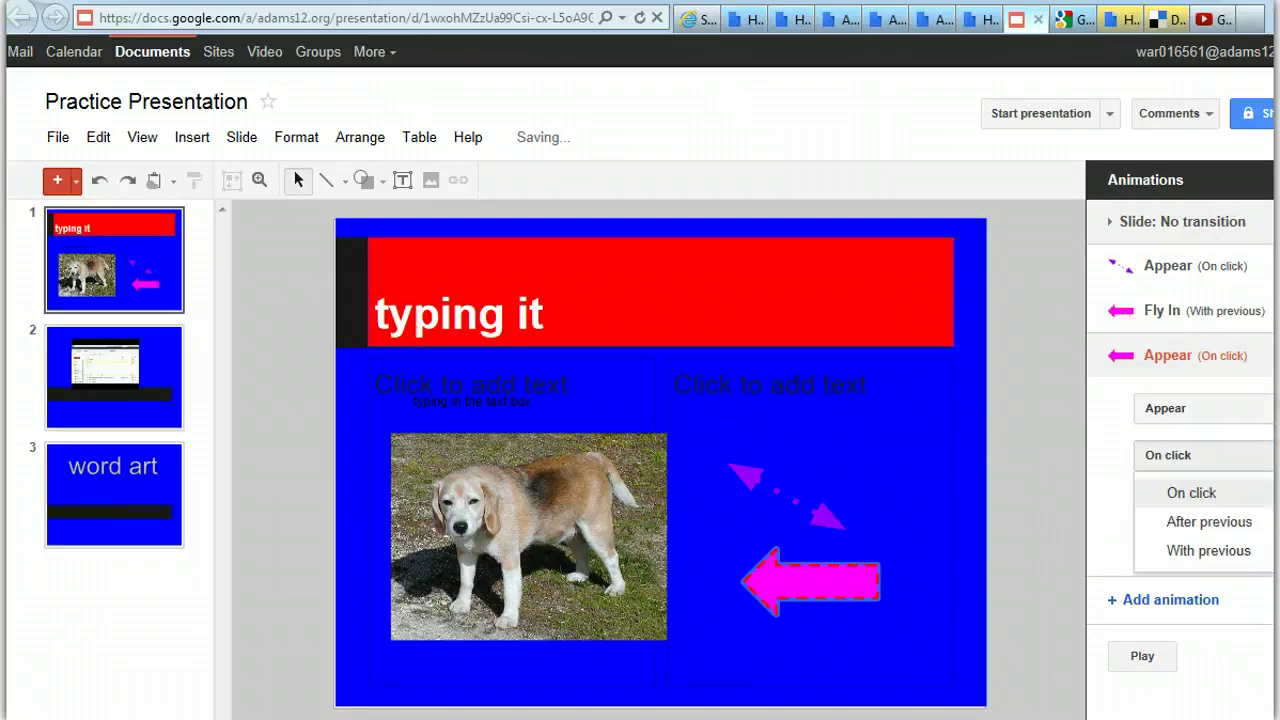
pyautogui.click(1251, 551)
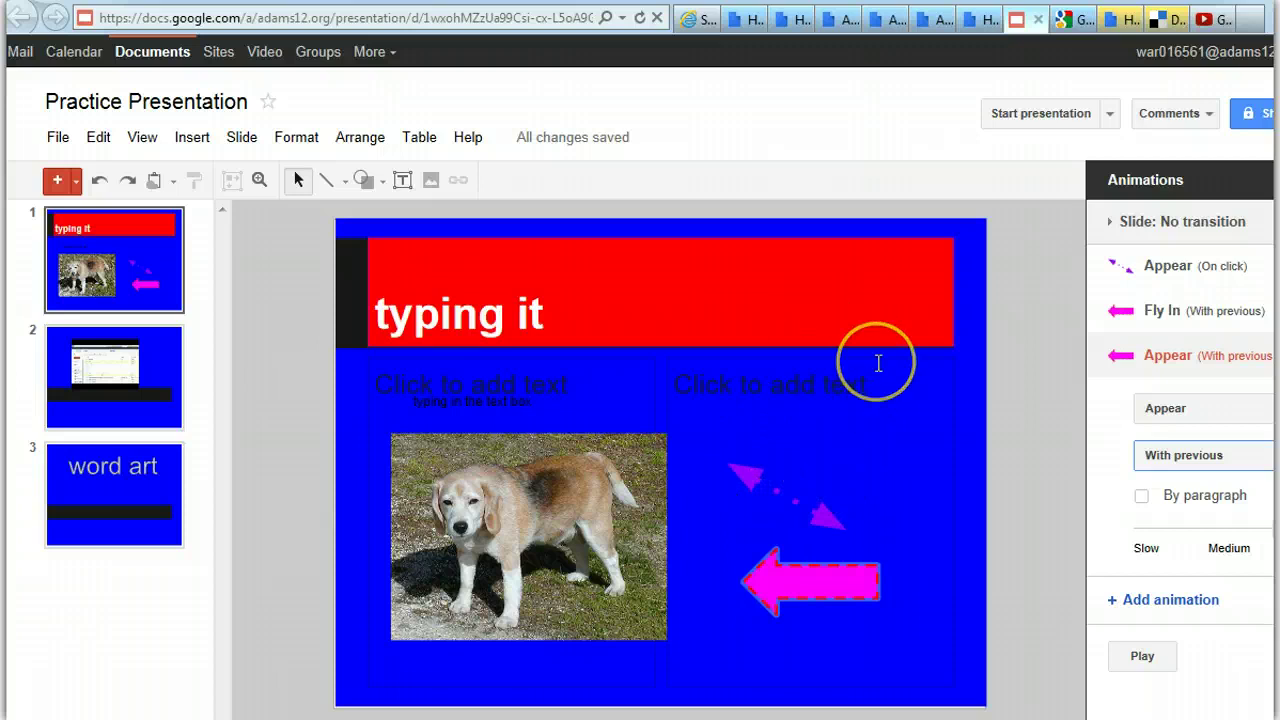
pyautogui.click(1196, 278)
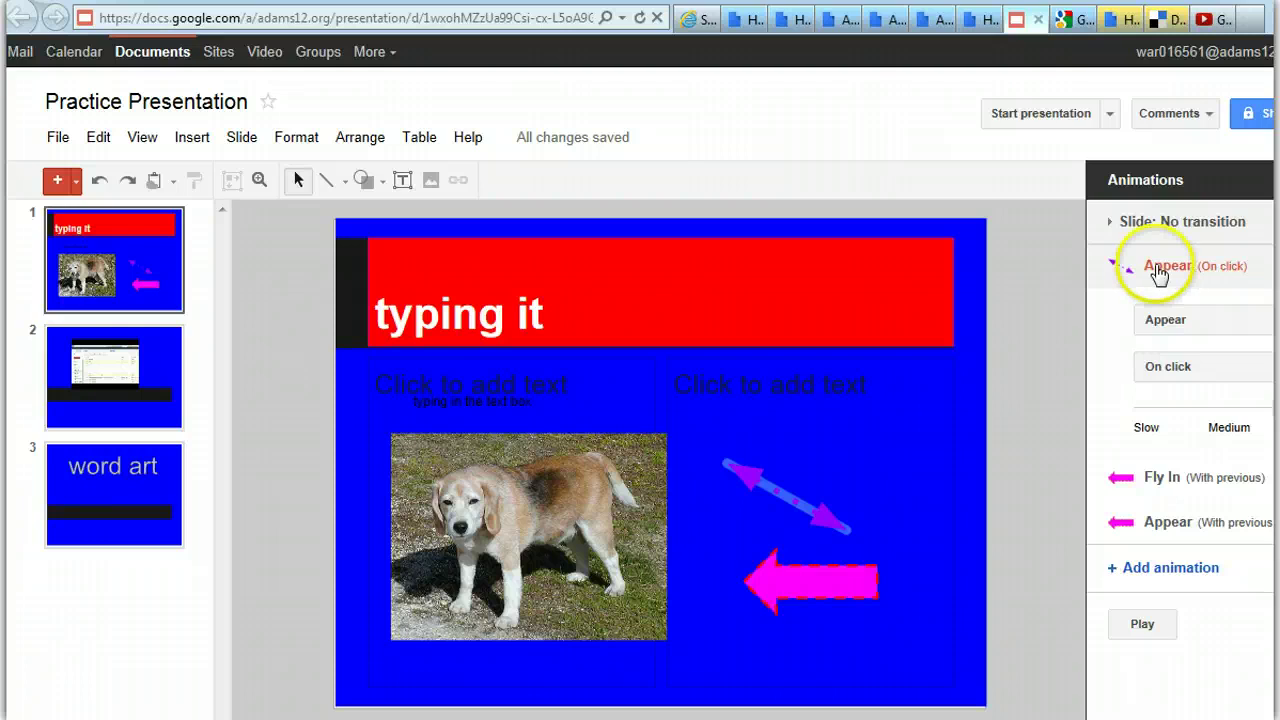
# - Change the purple arrow's animation to Spin, keeping it On click
pyautogui.click(1181, 322)
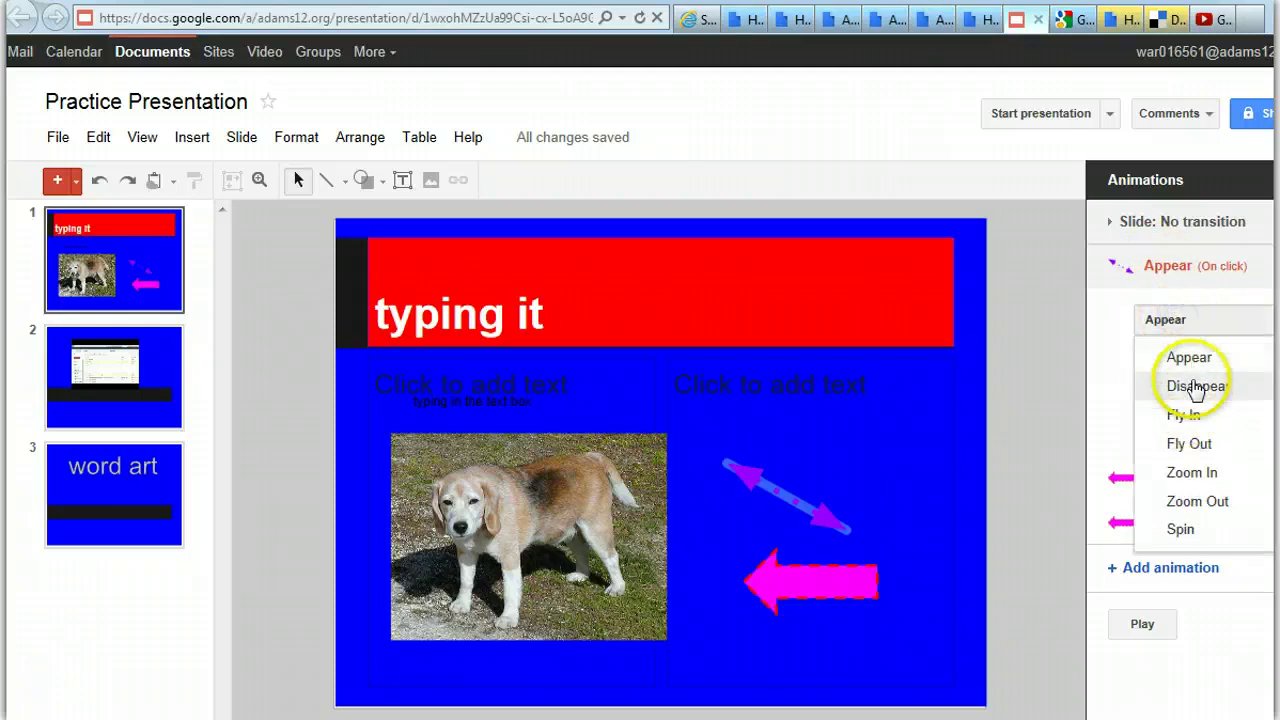
pyautogui.click(1181, 532)
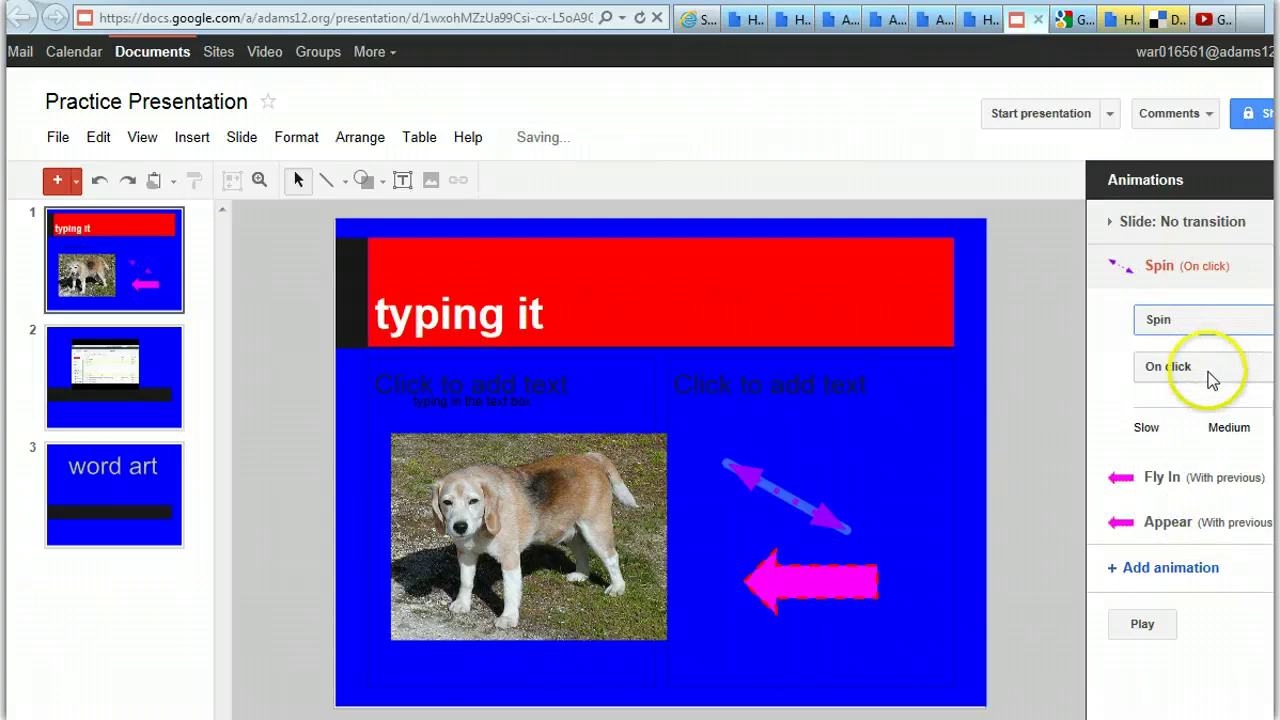
pyautogui.click(1211, 378)
pyautogui.click(1210, 376)
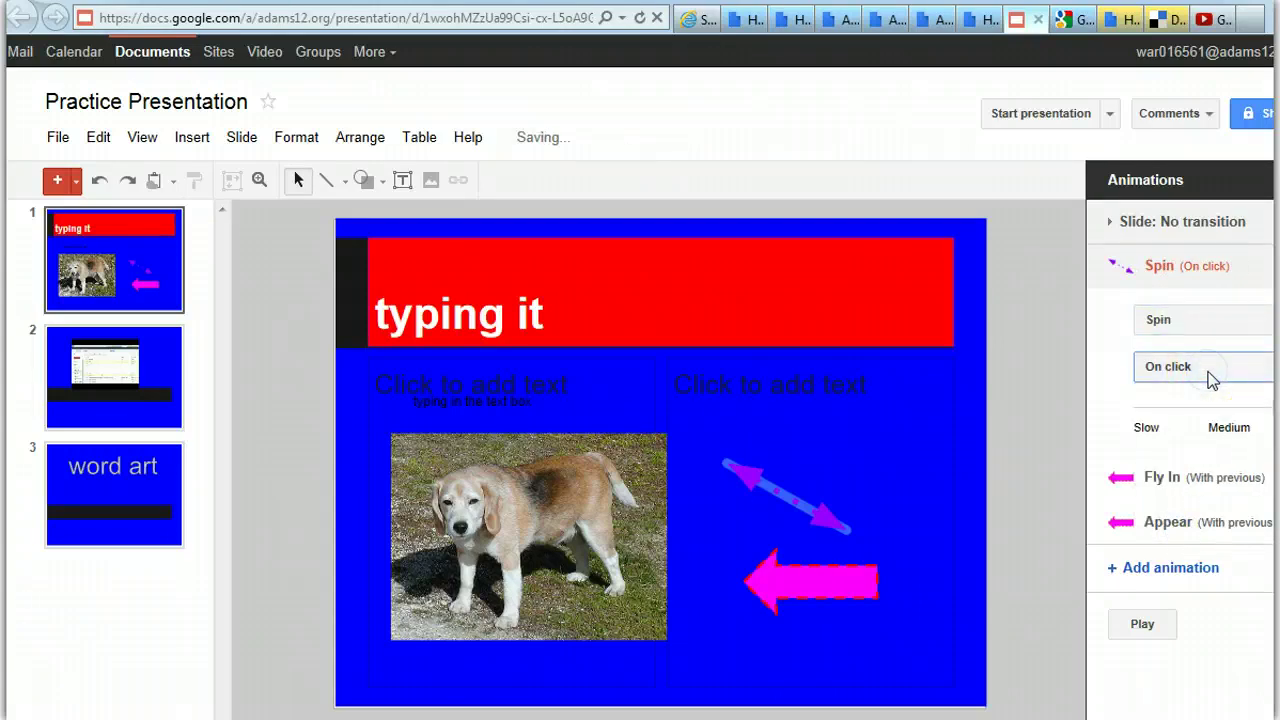
# - Preview the spin and fly-in animations, clicking through them before stopping the preview
pyautogui.click(1141, 622)
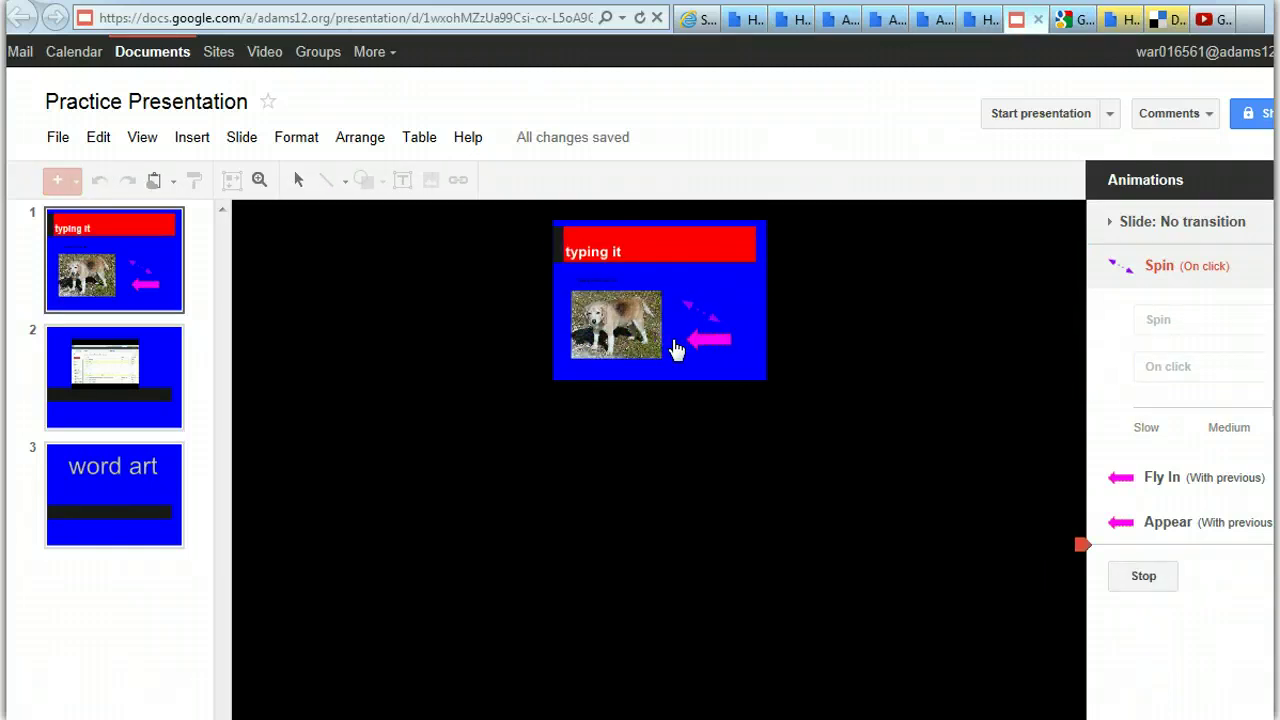
pyautogui.click(698, 302)
pyautogui.click(712, 344)
pyautogui.click(705, 285)
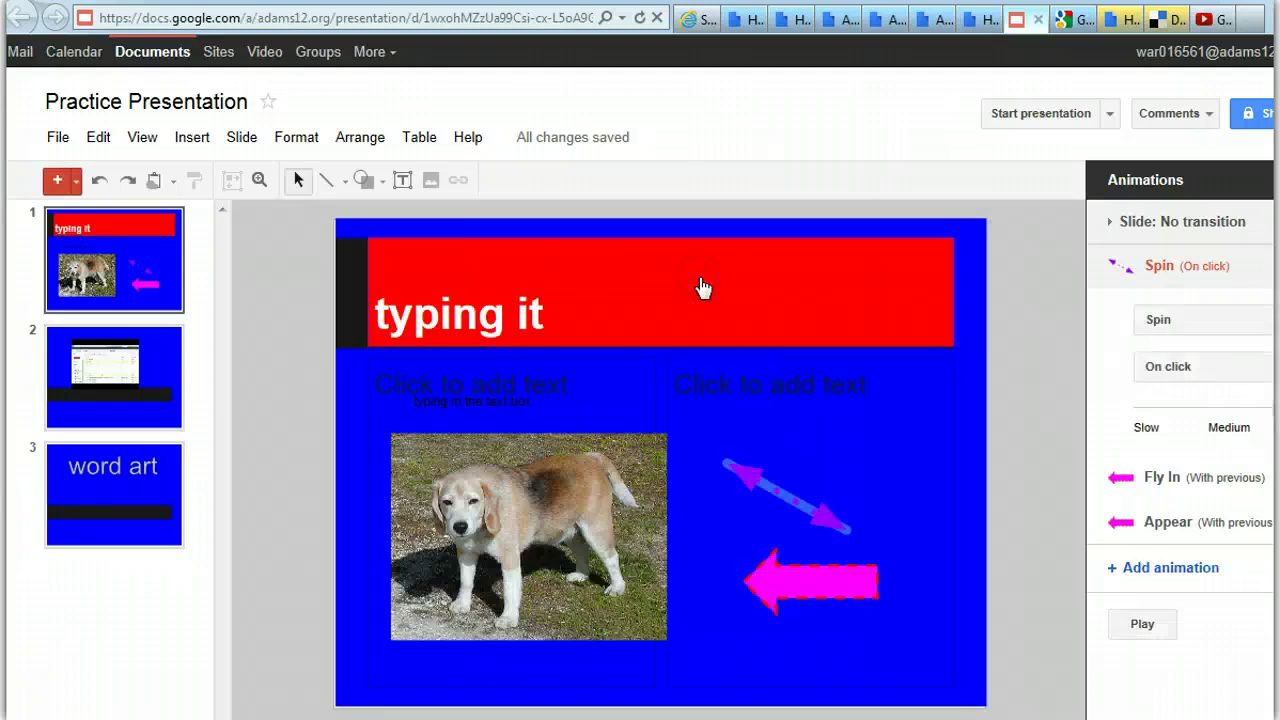
# - Review the spin animation's effect and timing options, then close the Animations panel
pyautogui.click(1241, 328)
pyautogui.click(1241, 328)
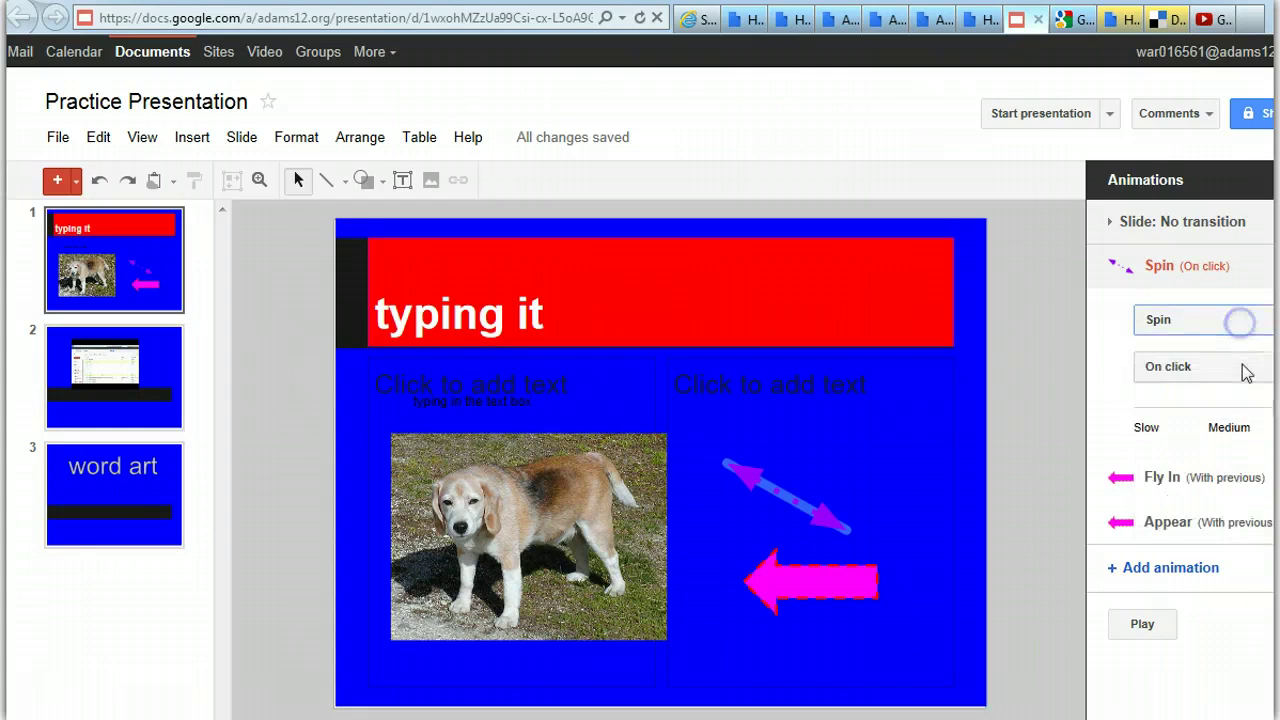
pyautogui.click(1243, 366)
pyautogui.click(1243, 366)
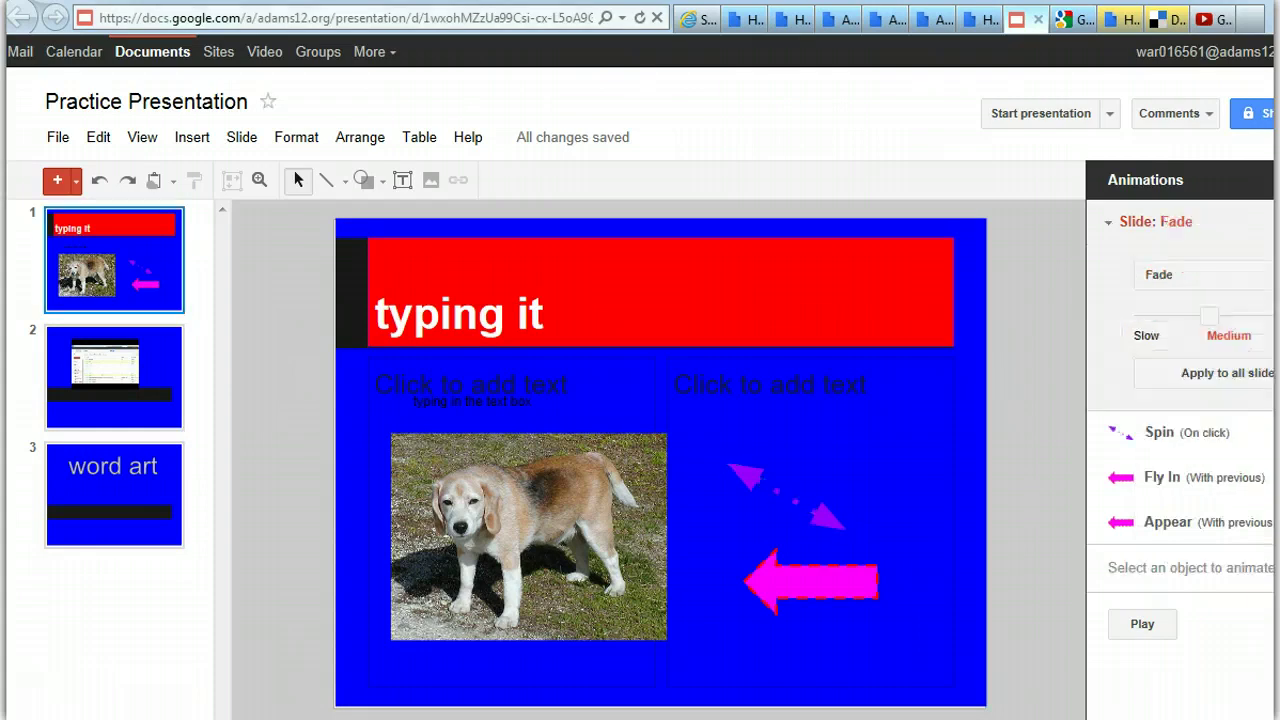
pyautogui.click(1236, 172)
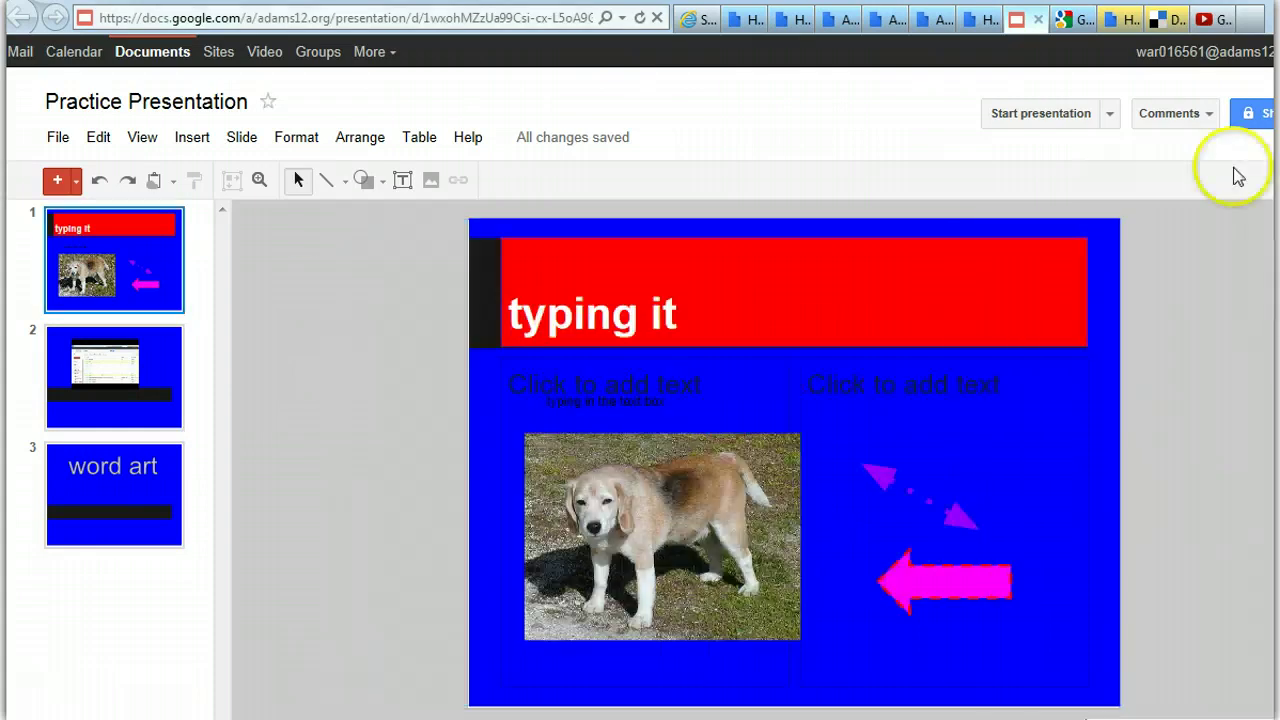
# - Switch the transition to a slower Flip, apply it to all slides, and select slide 2
pyautogui.click(198, 137)
pyautogui.moveTo(242, 137)
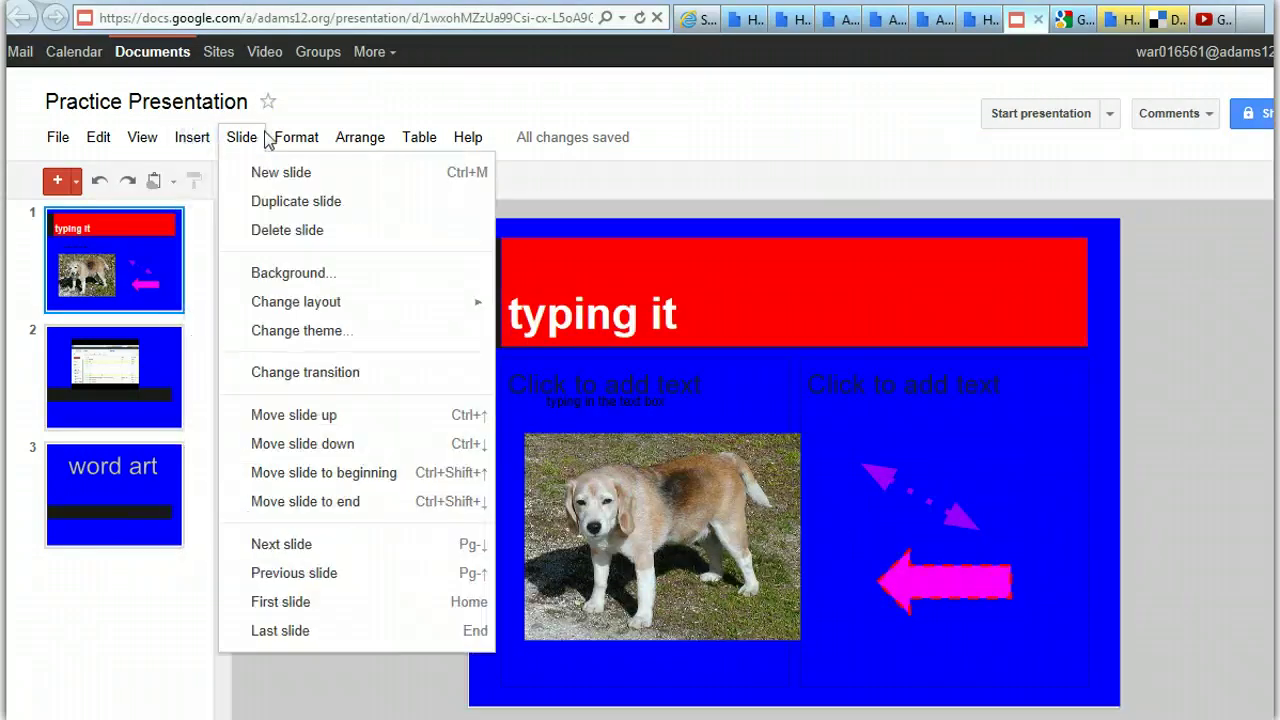
pyautogui.click(284, 368)
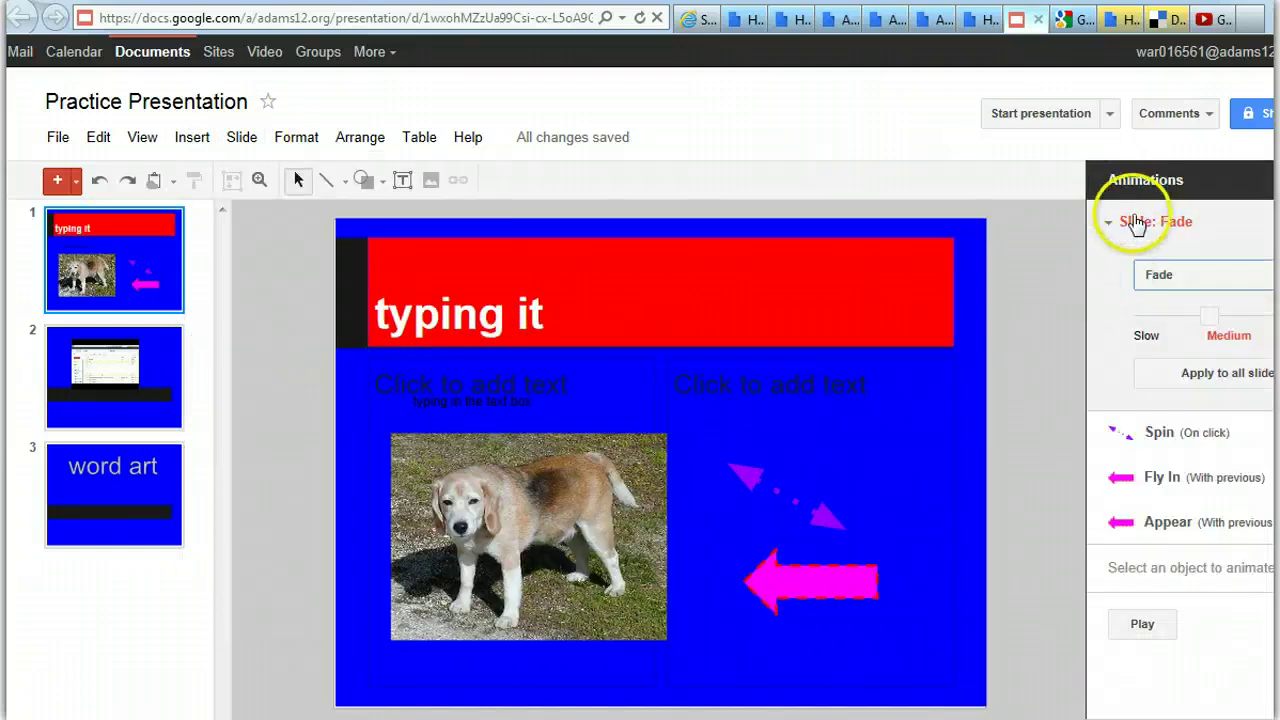
pyautogui.click(1135, 222)
pyautogui.click(1136, 224)
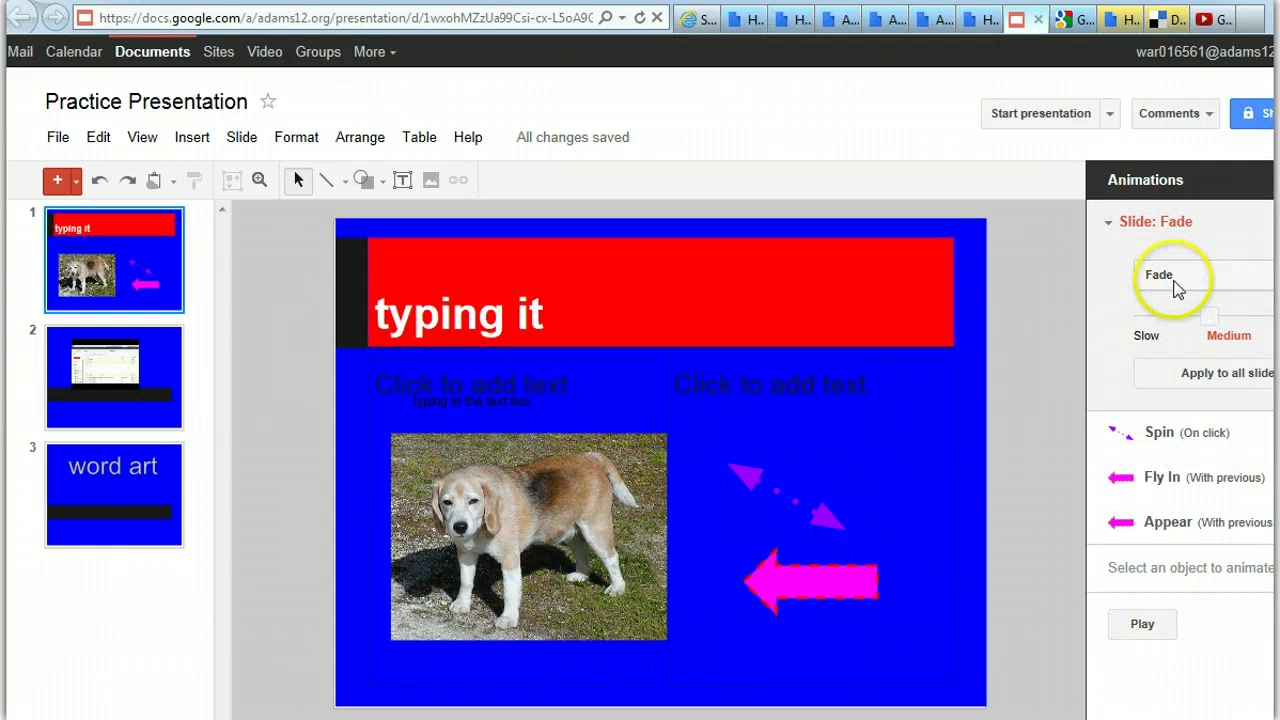
pyautogui.click(1258, 275)
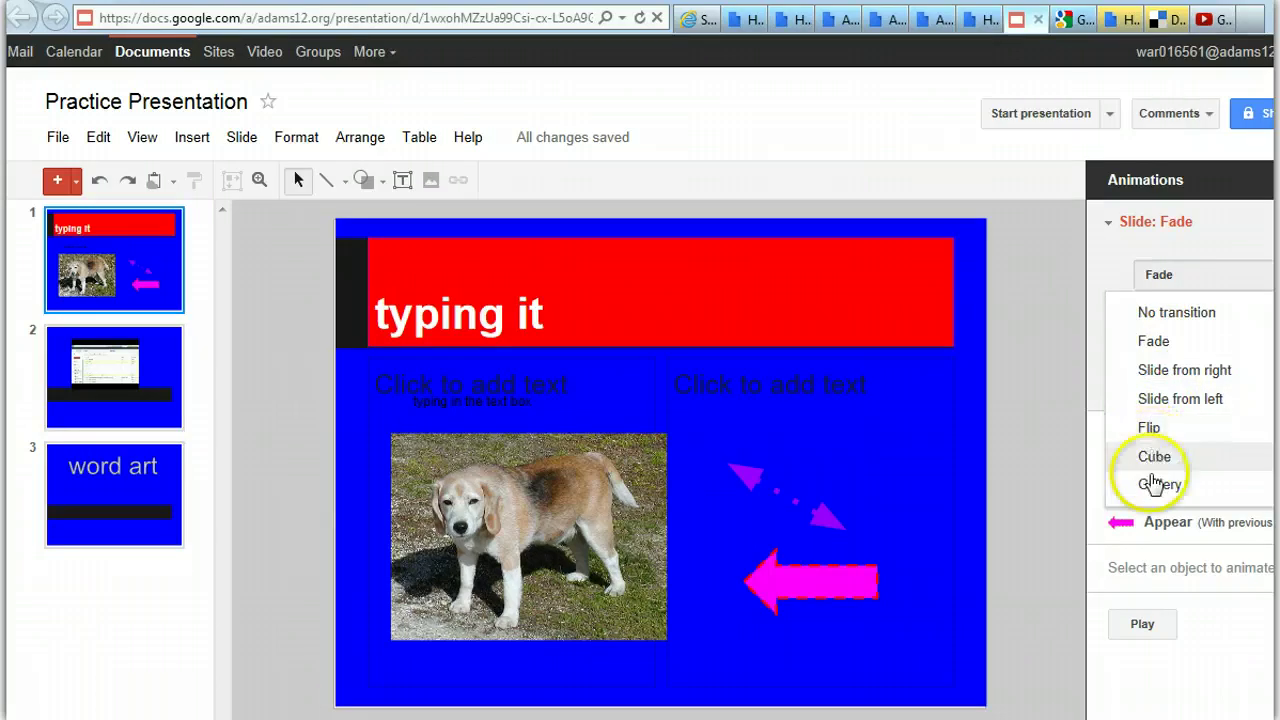
pyautogui.click(1150, 428)
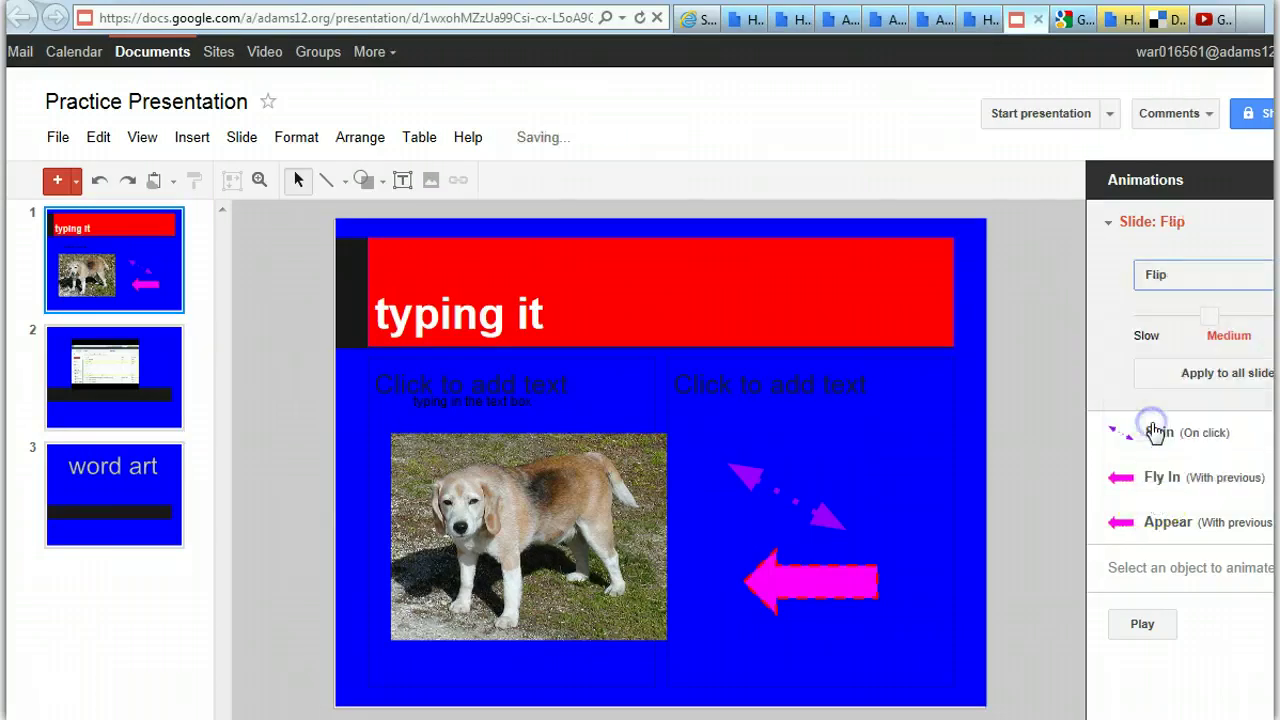
pyautogui.moveTo(1209, 315)
pyautogui.mouseDown()
pyautogui.moveTo(1167, 318)
pyautogui.moveTo(1268, 320)
pyautogui.moveTo(1226, 320)
pyautogui.mouseUp()
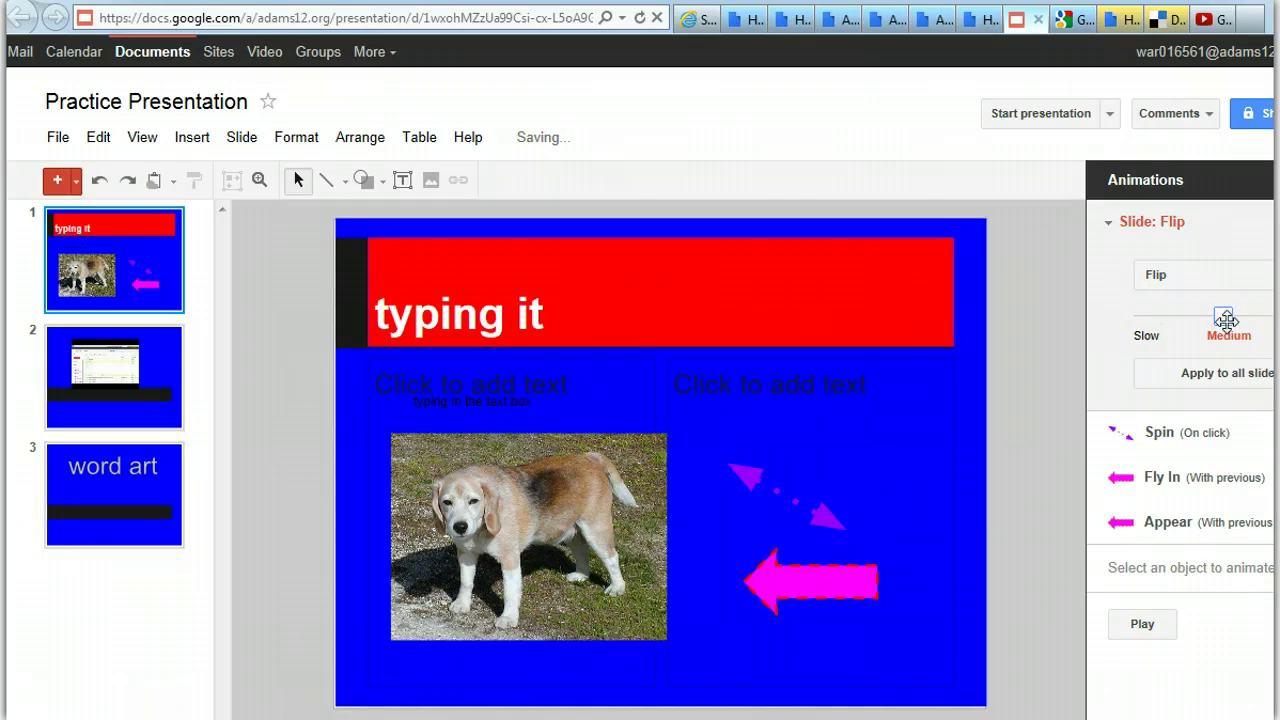
pyautogui.click(1220, 388)
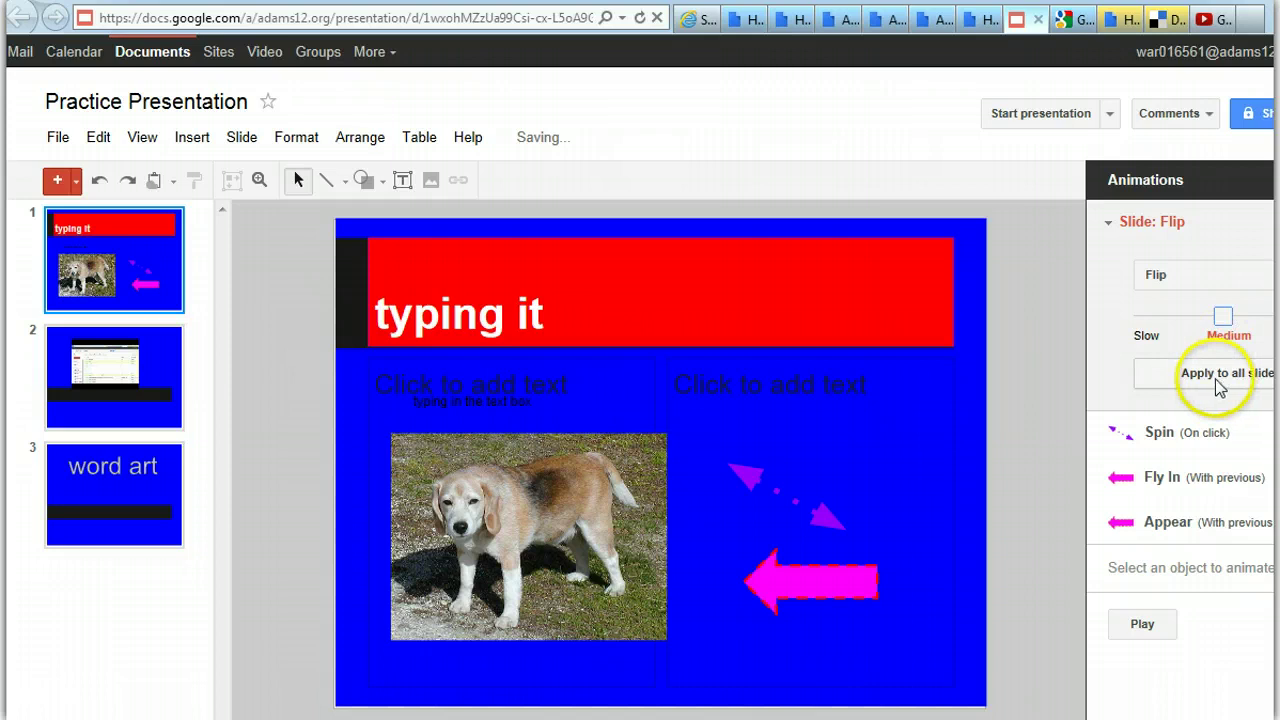
pyautogui.click(177, 360)
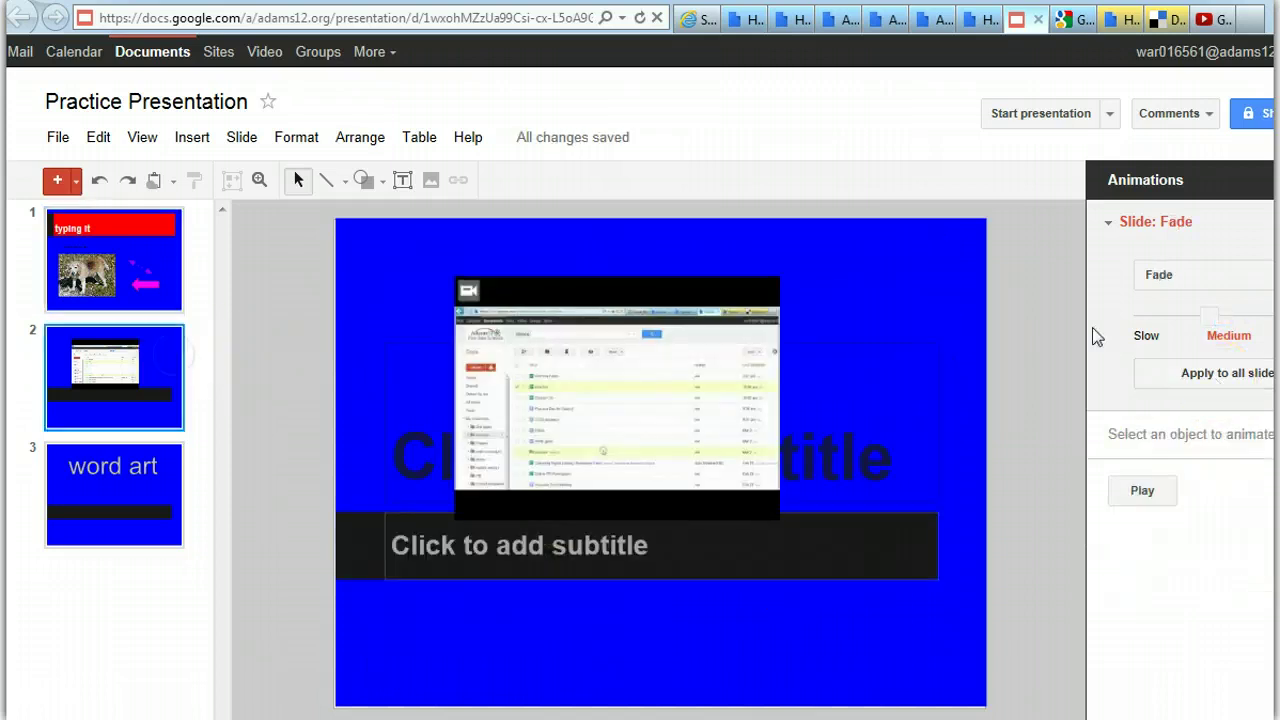
# - Give slide 2 a Slide from right transition, then open the View menu
pyautogui.click(1164, 276)
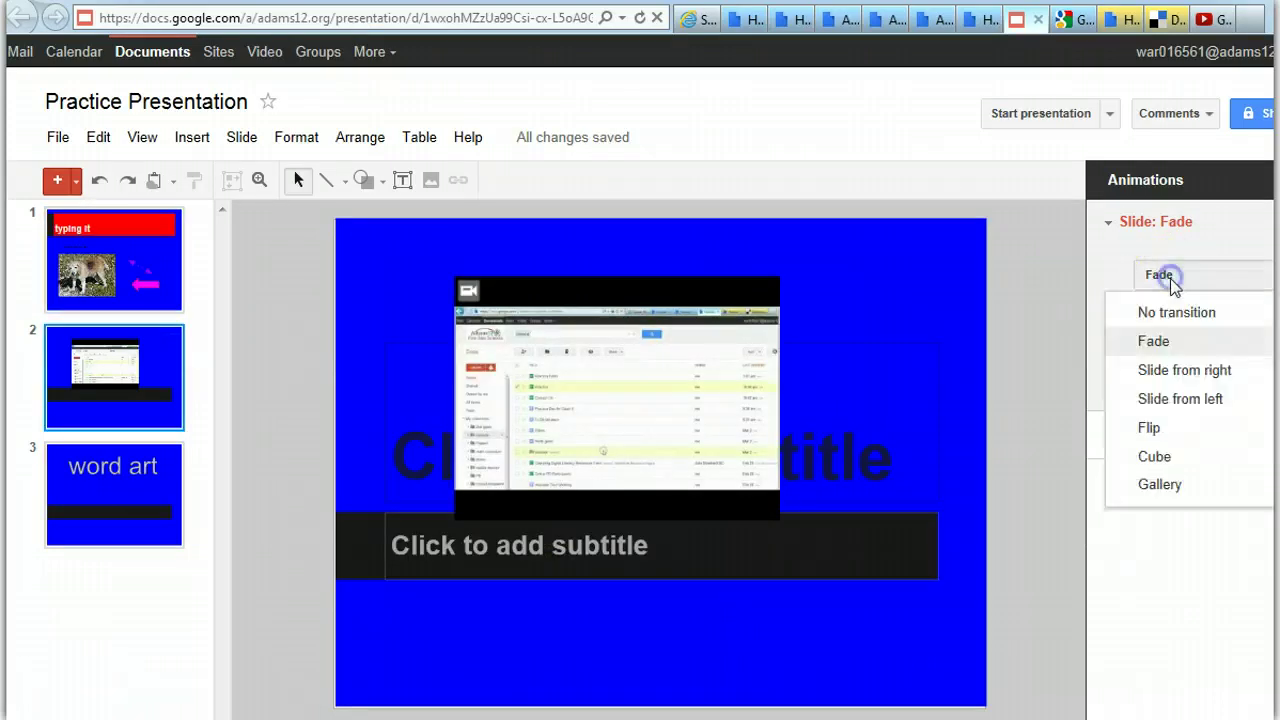
pyautogui.click(1182, 376)
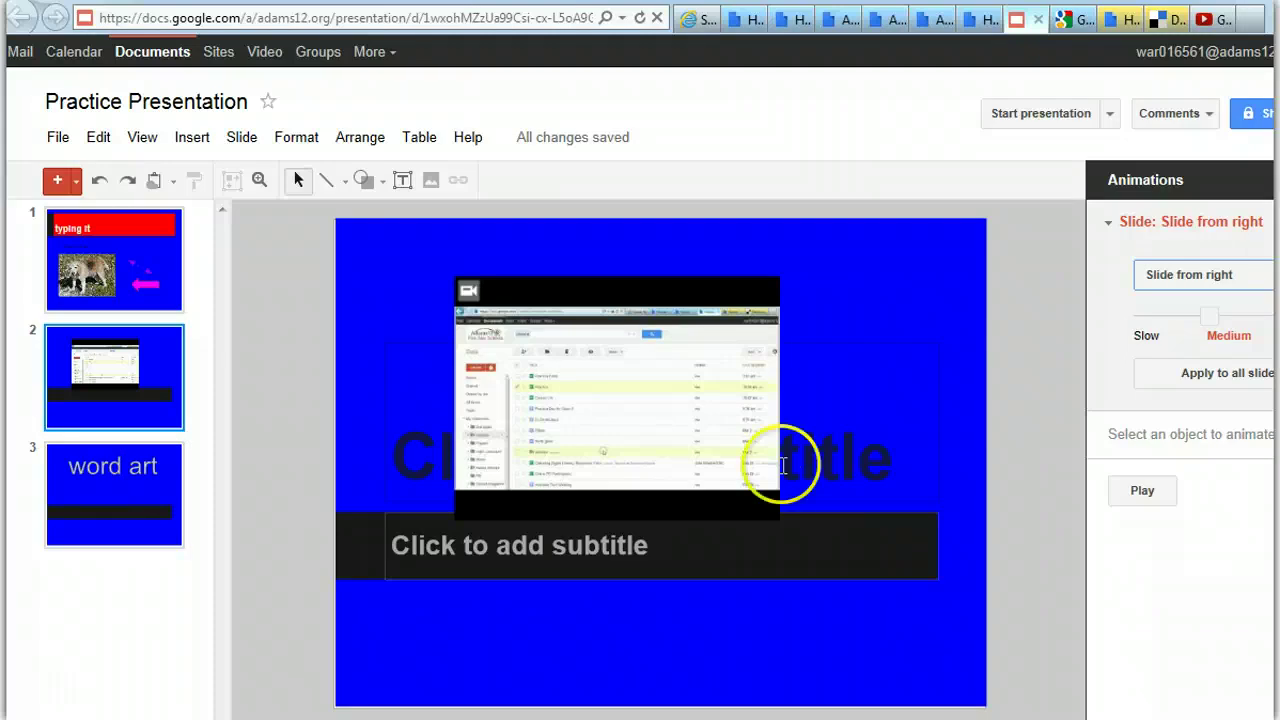
pyautogui.click(140, 142)
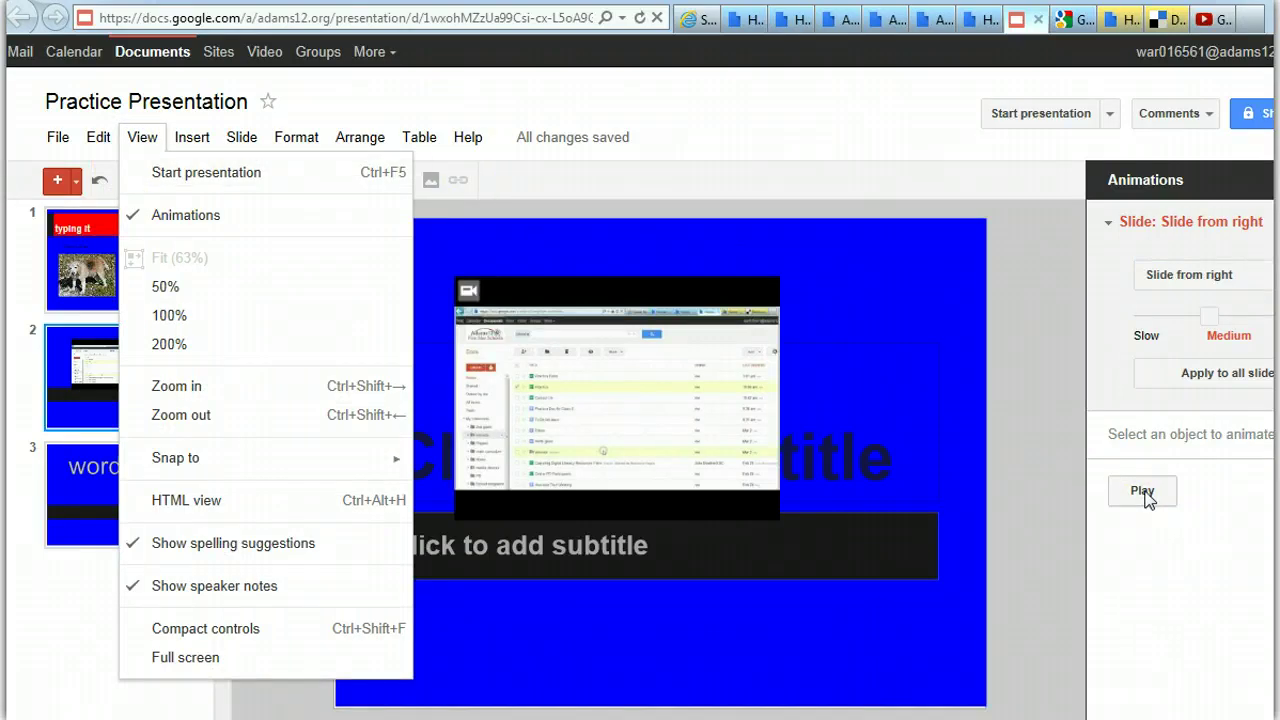
# - Start the presentation, play slide 1's arrow animations, and advance through slides 2 and 3
pyautogui.click(256, 175)
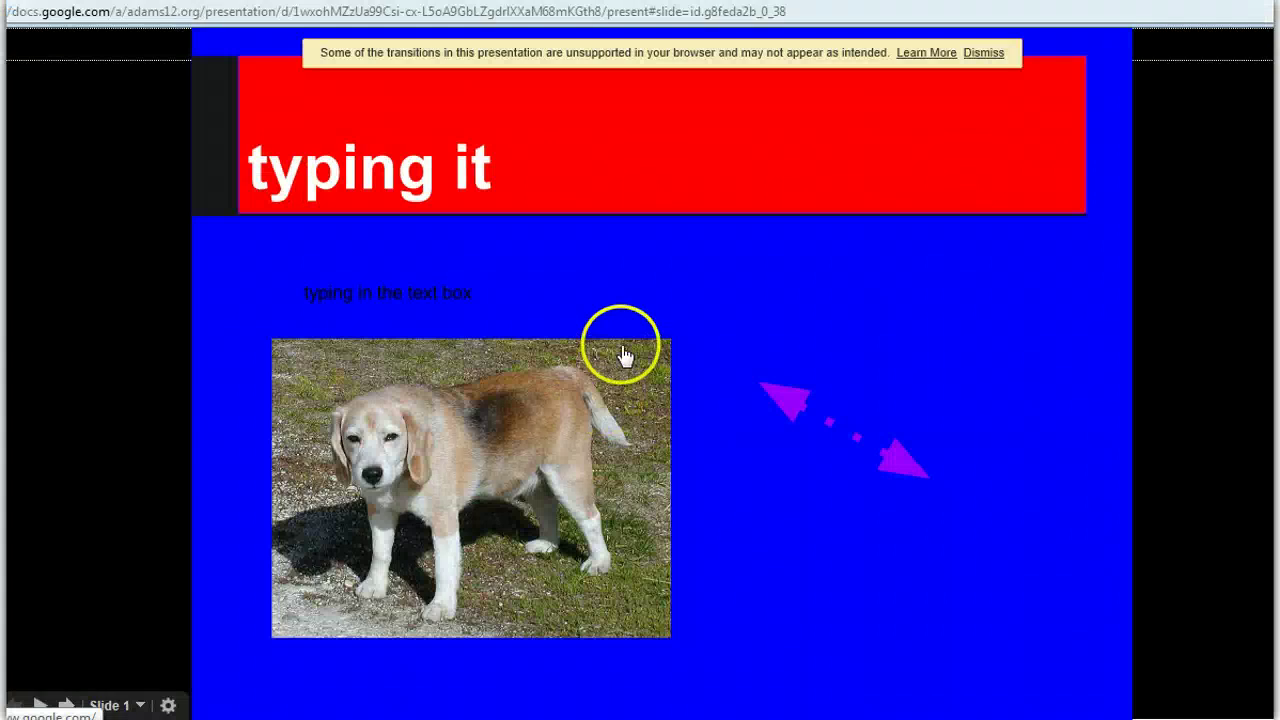
pyautogui.click(620, 305)
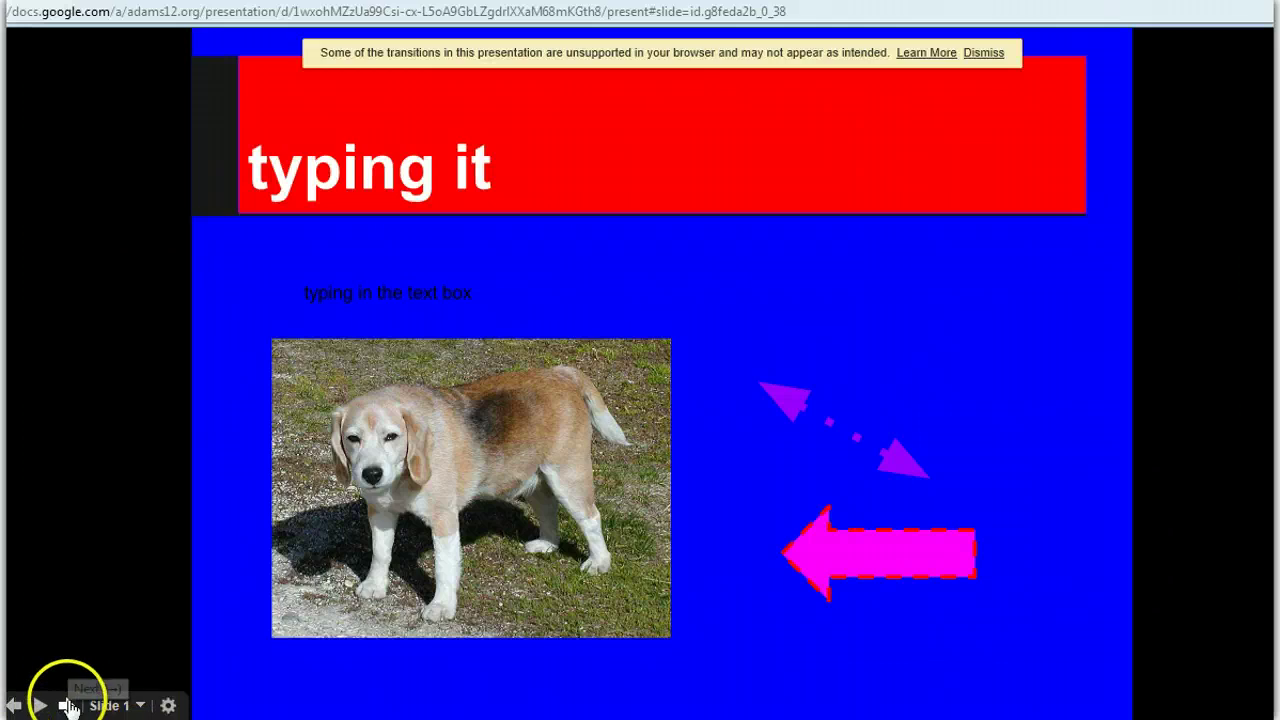
pyautogui.click(68, 706)
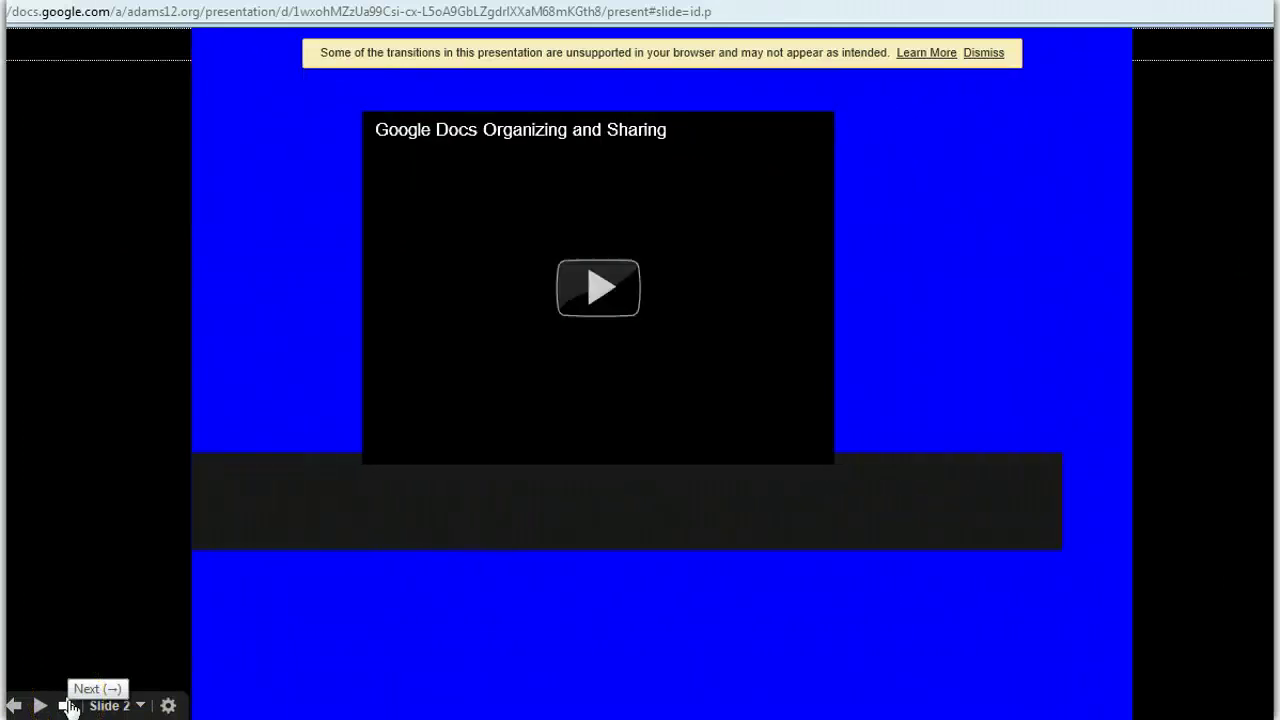
pyautogui.click(68, 706)
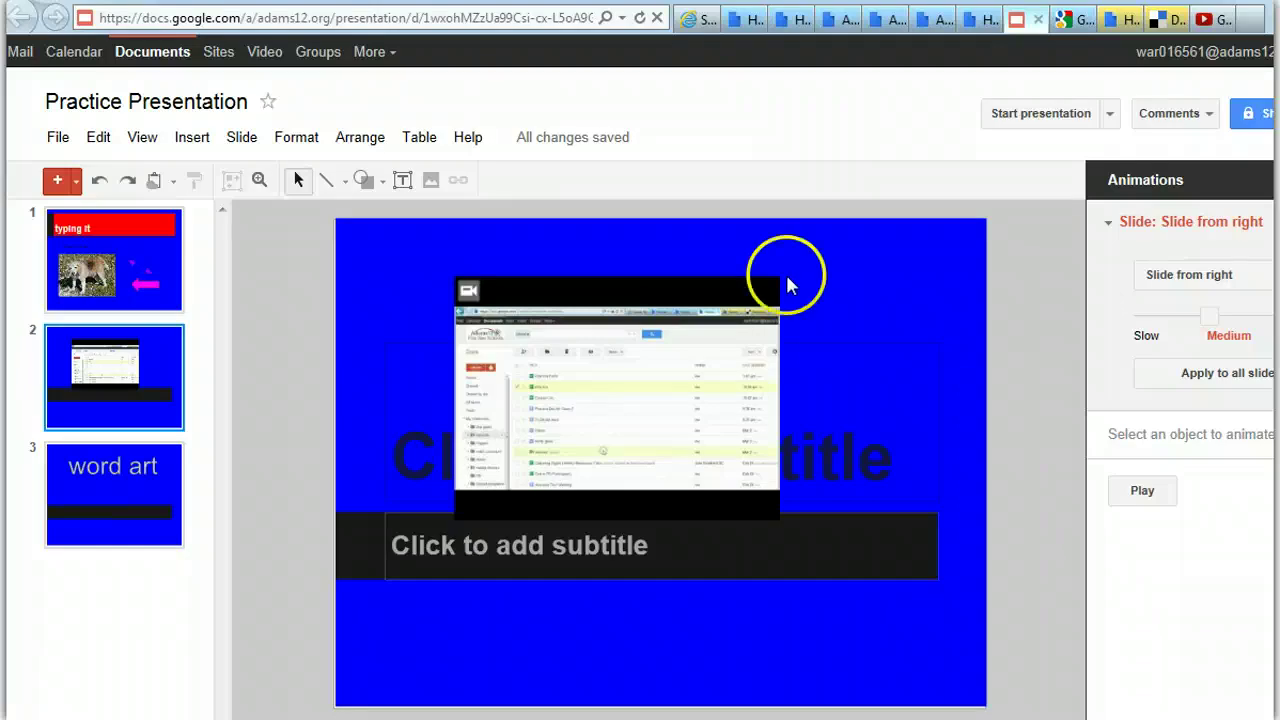
# - Return to slide 1, select its red 'typing it' title, and open the Slide menu
pyautogui.click(66, 272)
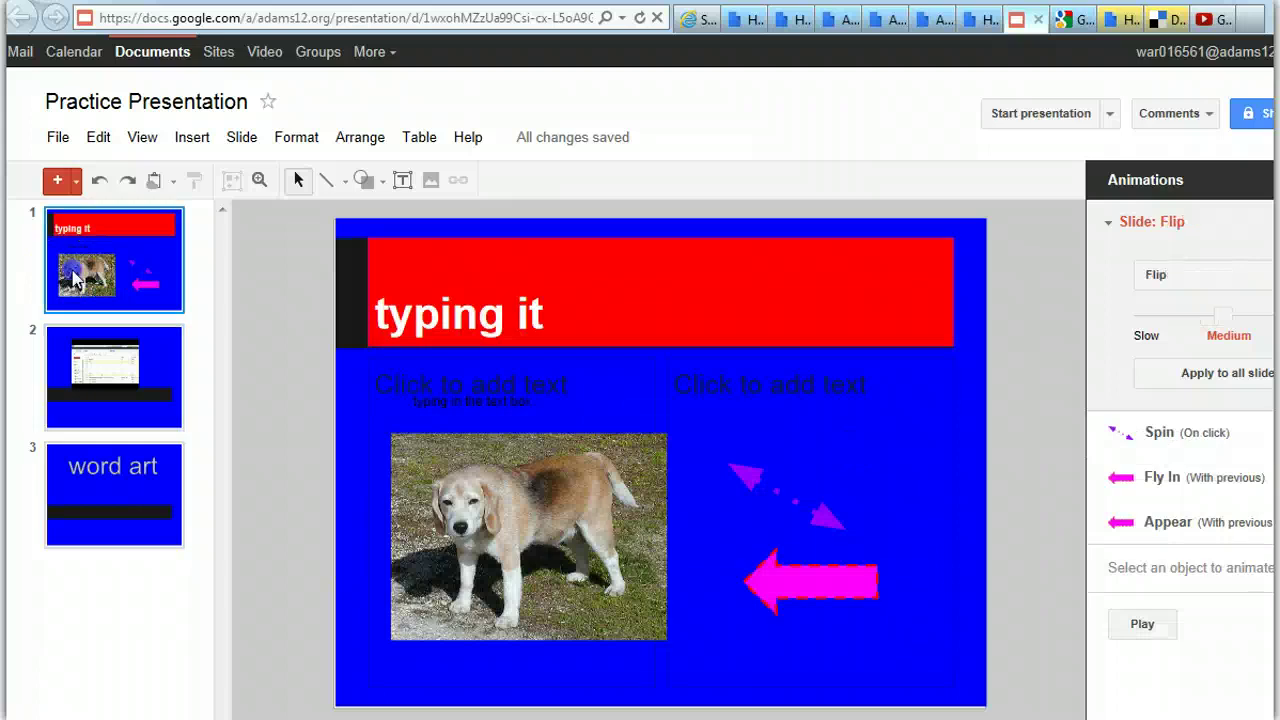
pyautogui.click(498, 277)
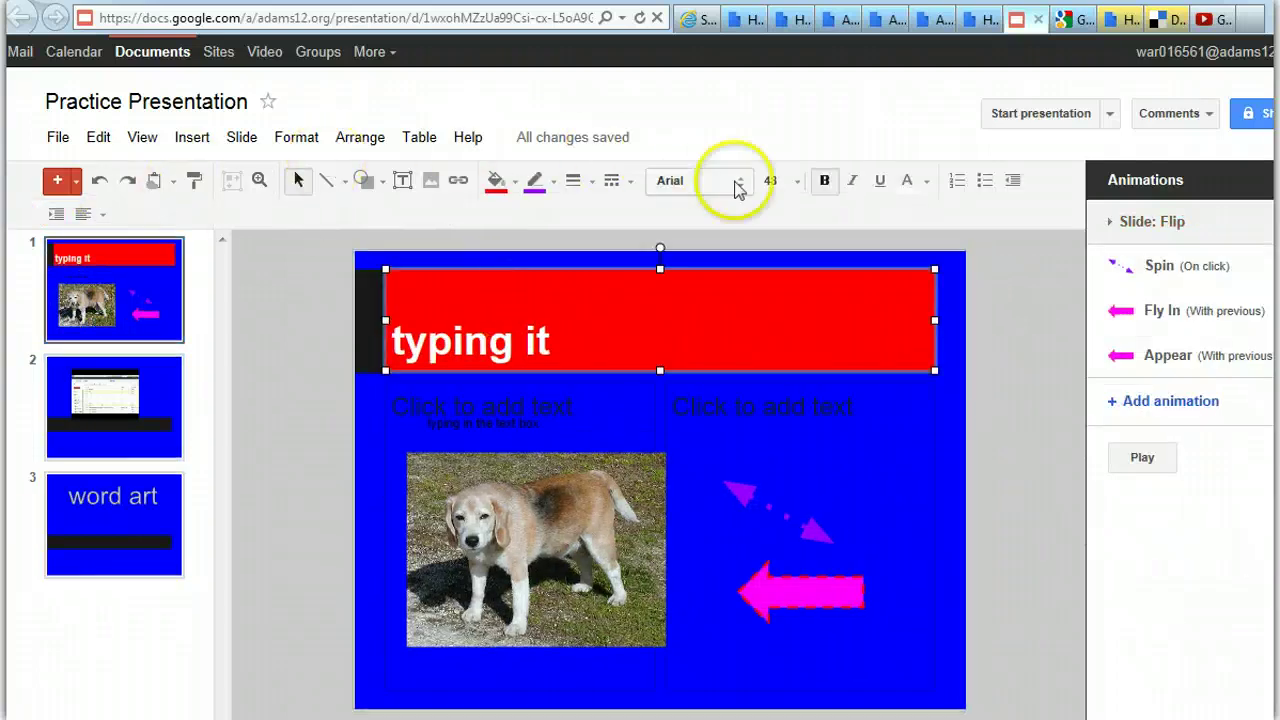
pyautogui.click(203, 143)
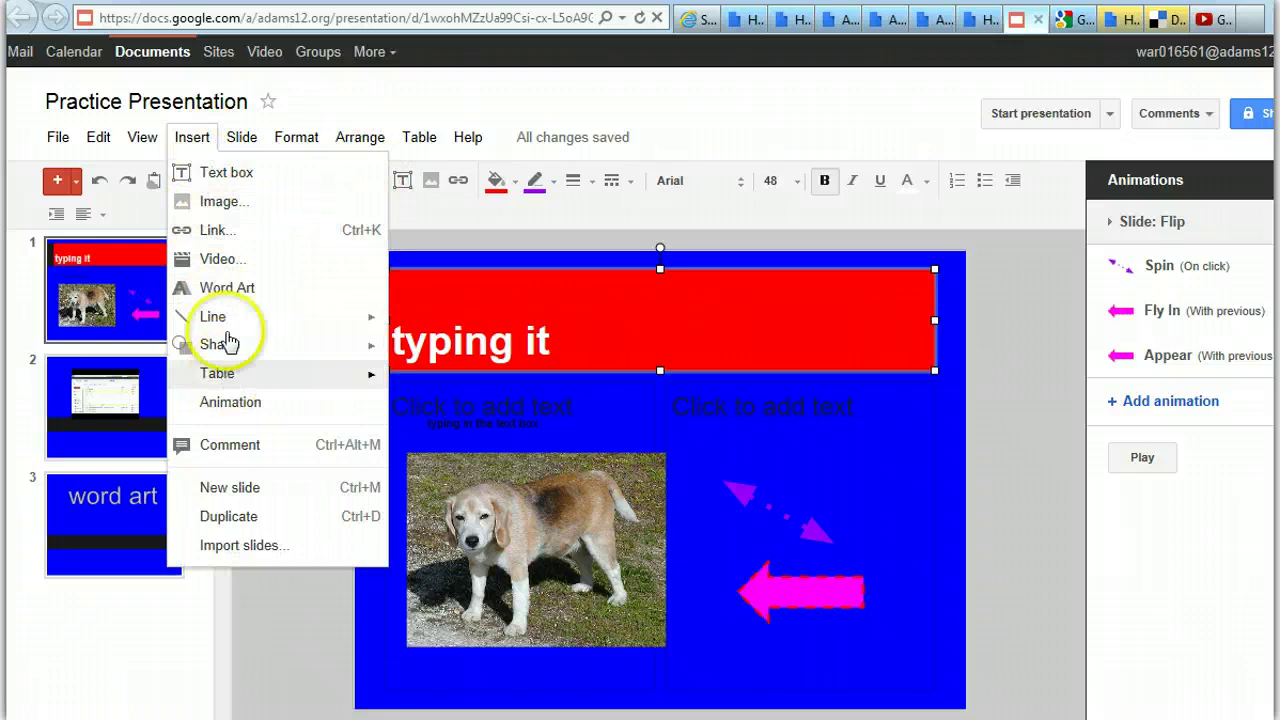
pyautogui.moveTo(240, 150)
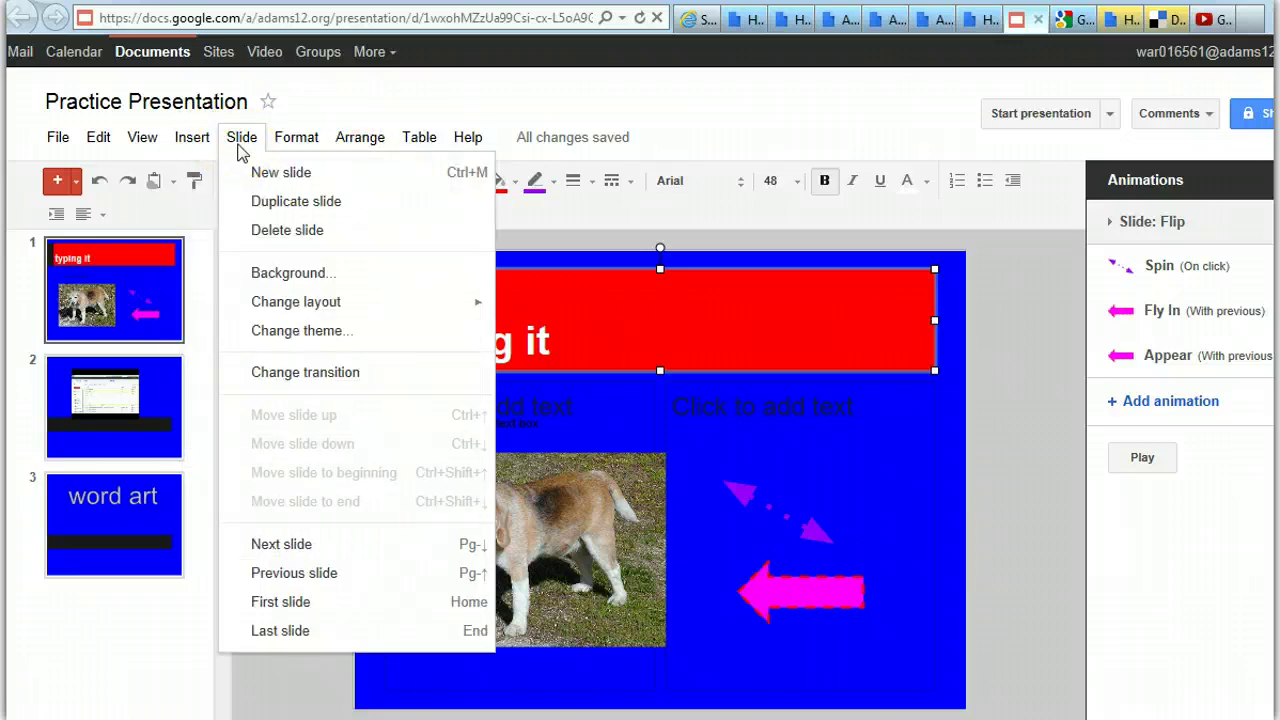